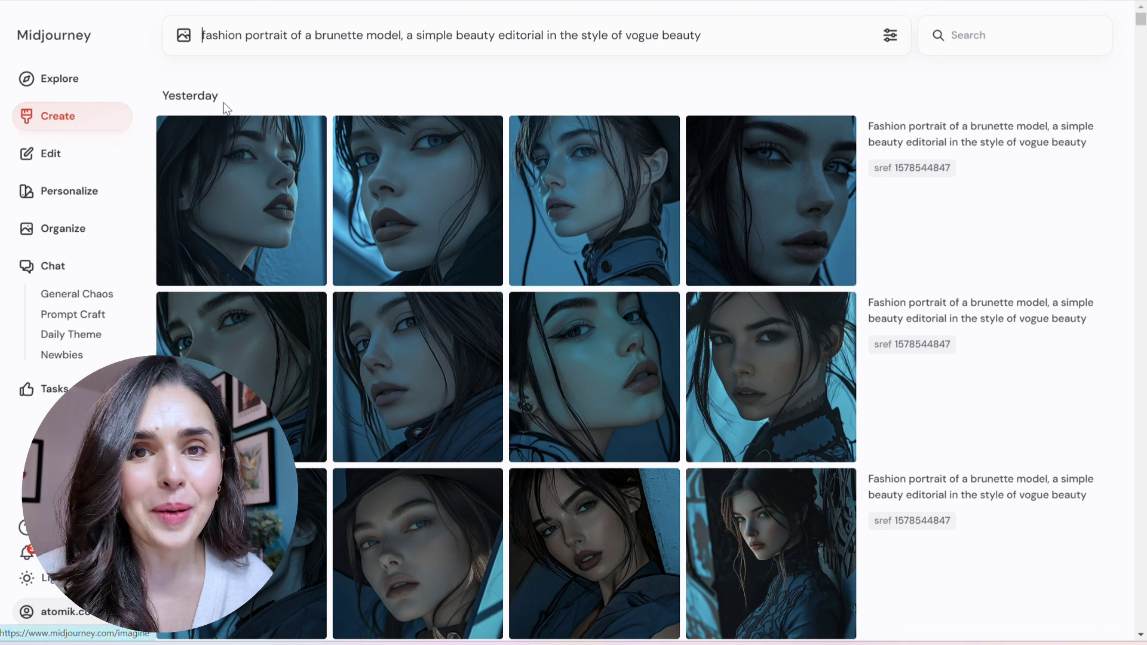
mouse_move(464, 157)
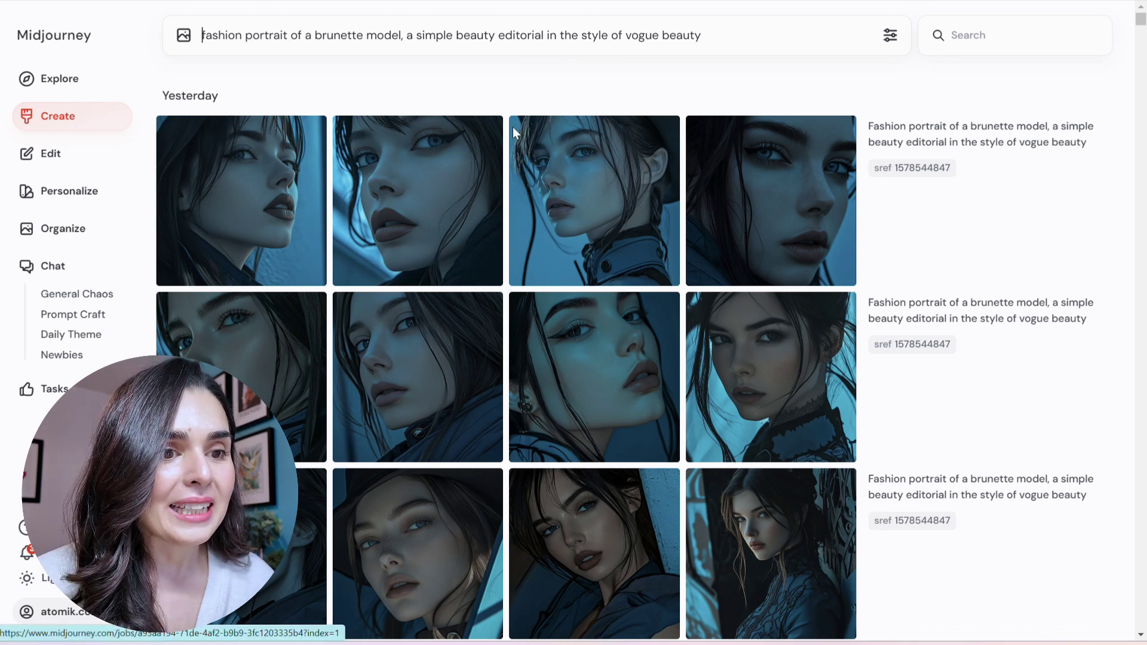
mouse_move(913, 189)
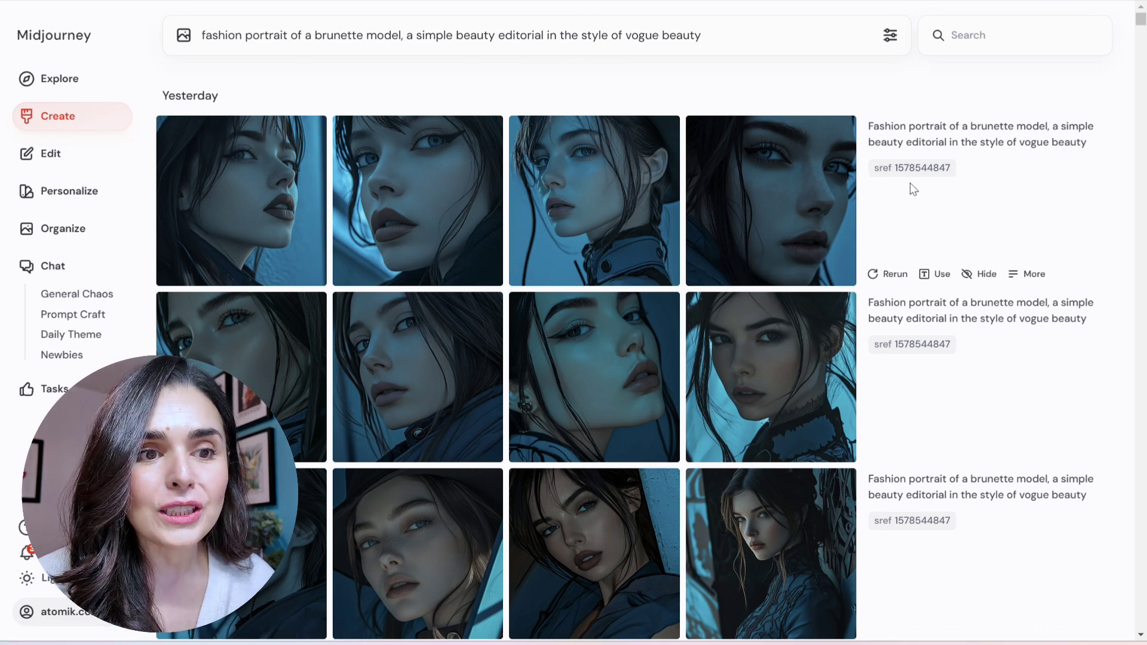
mouse_move(698, 185)
mouse_move(891, 169)
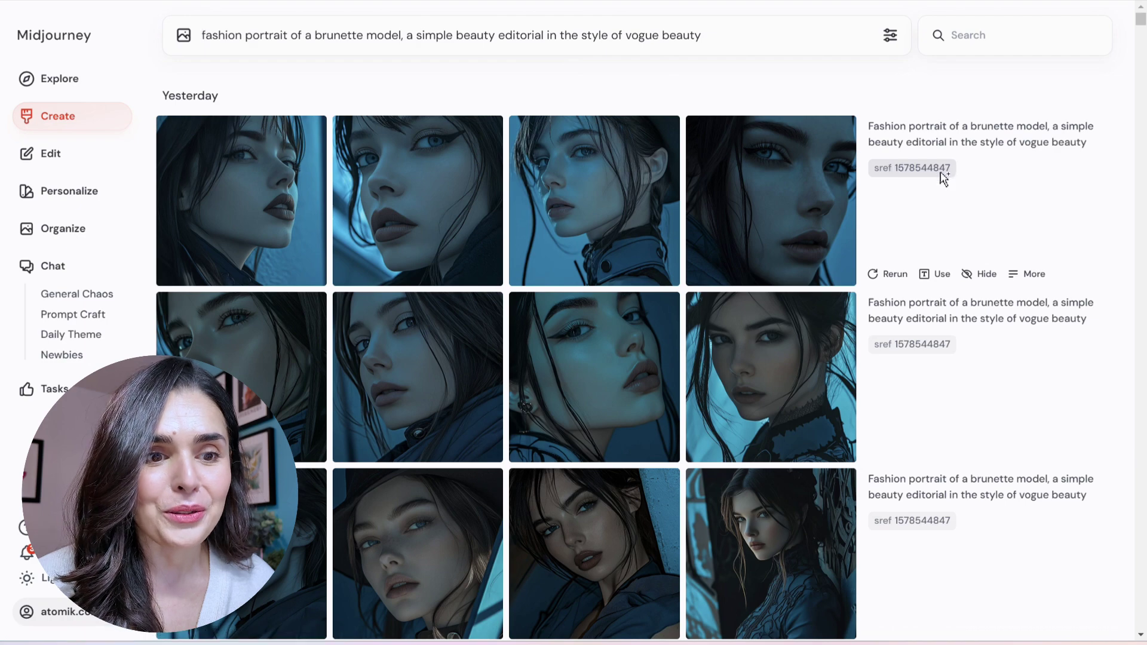
mouse_move(912, 312)
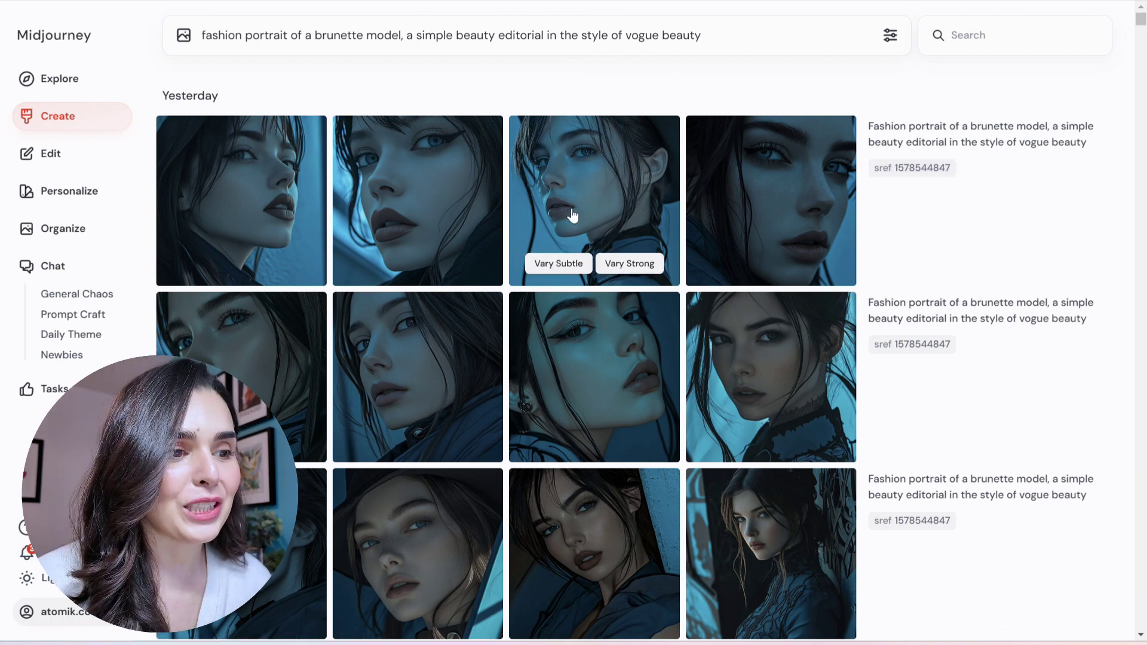
Step: Create a standard personalization profile and rate its first five image pairs, skipping the pair with the black cat and the toy stormtrooper
left_click(71, 199)
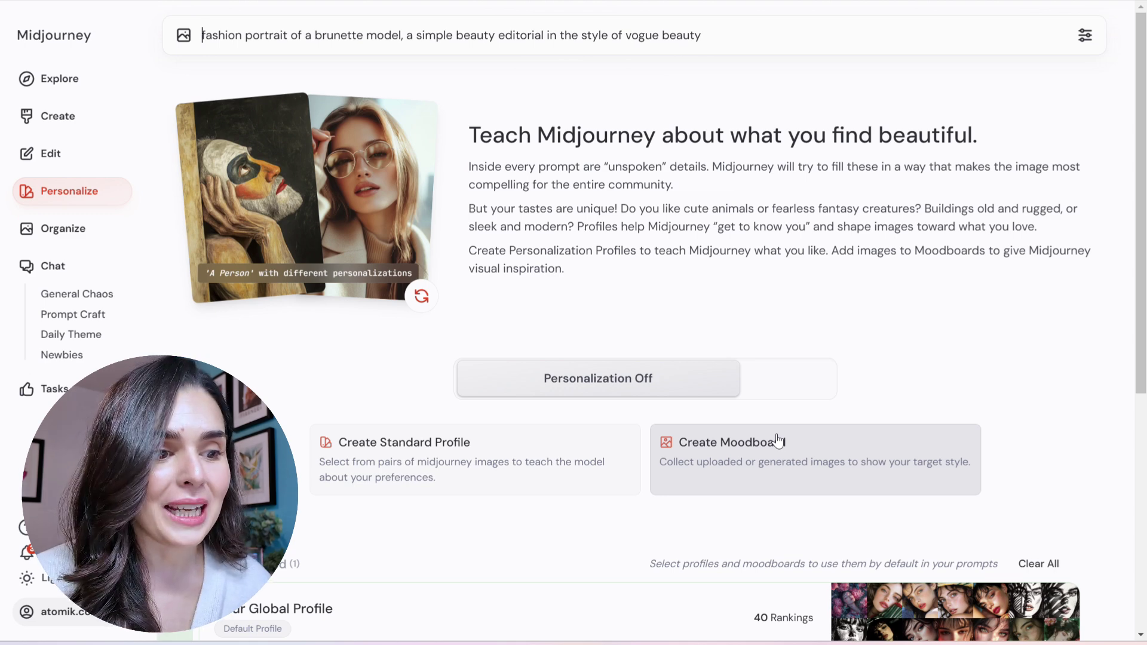
left_click(507, 462)
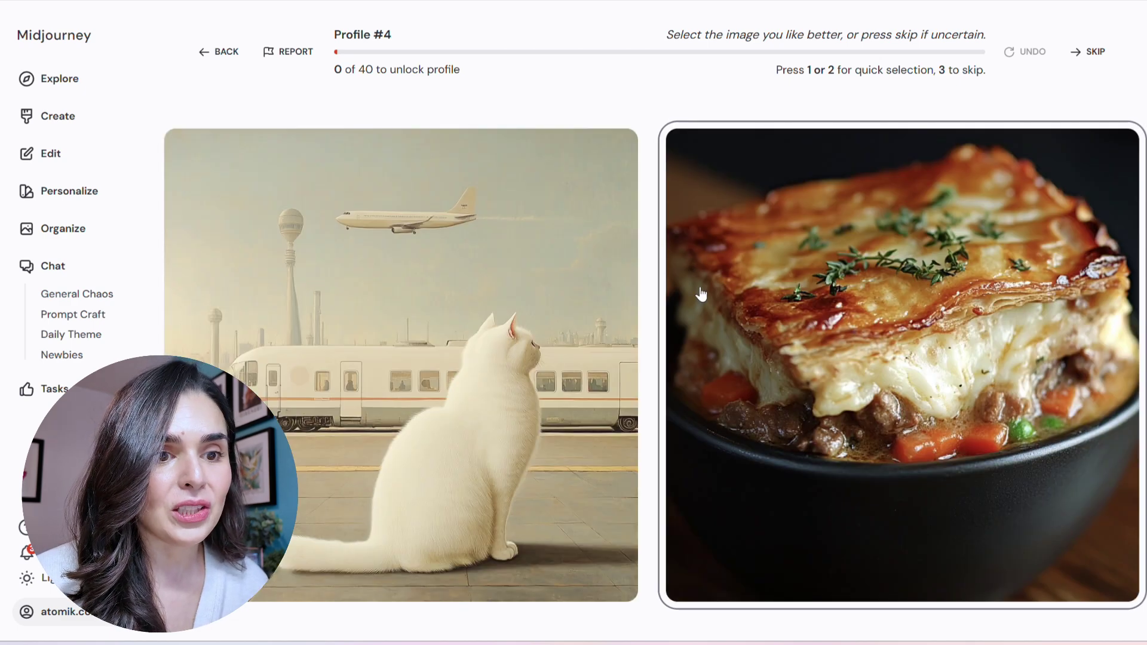
left_click(476, 332)
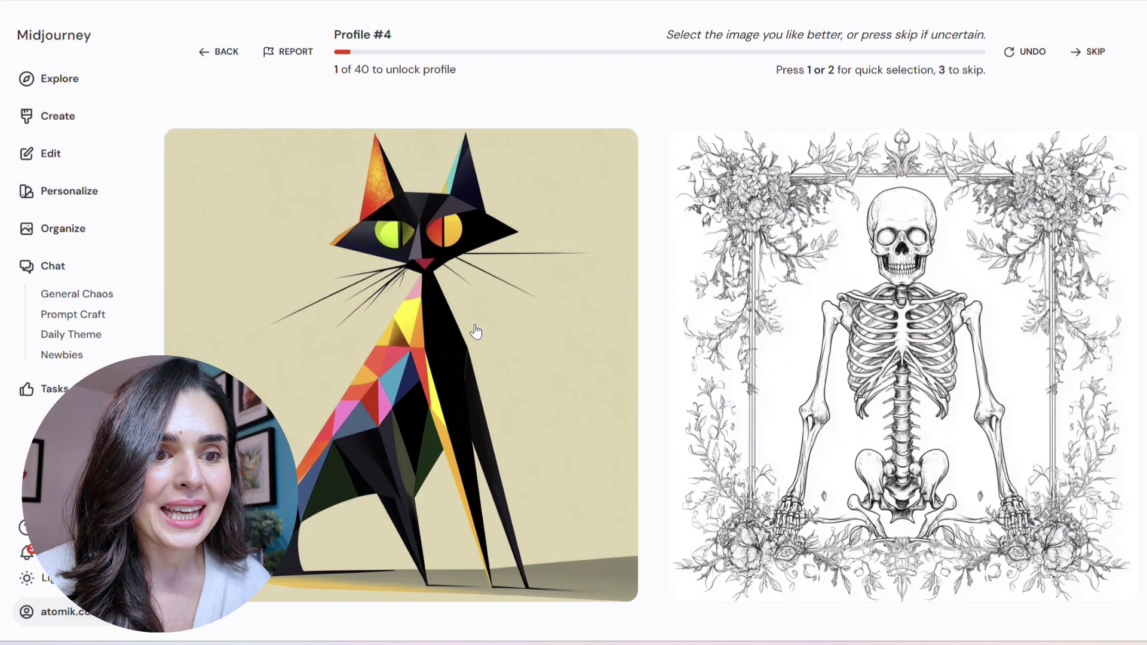
left_click(795, 322)
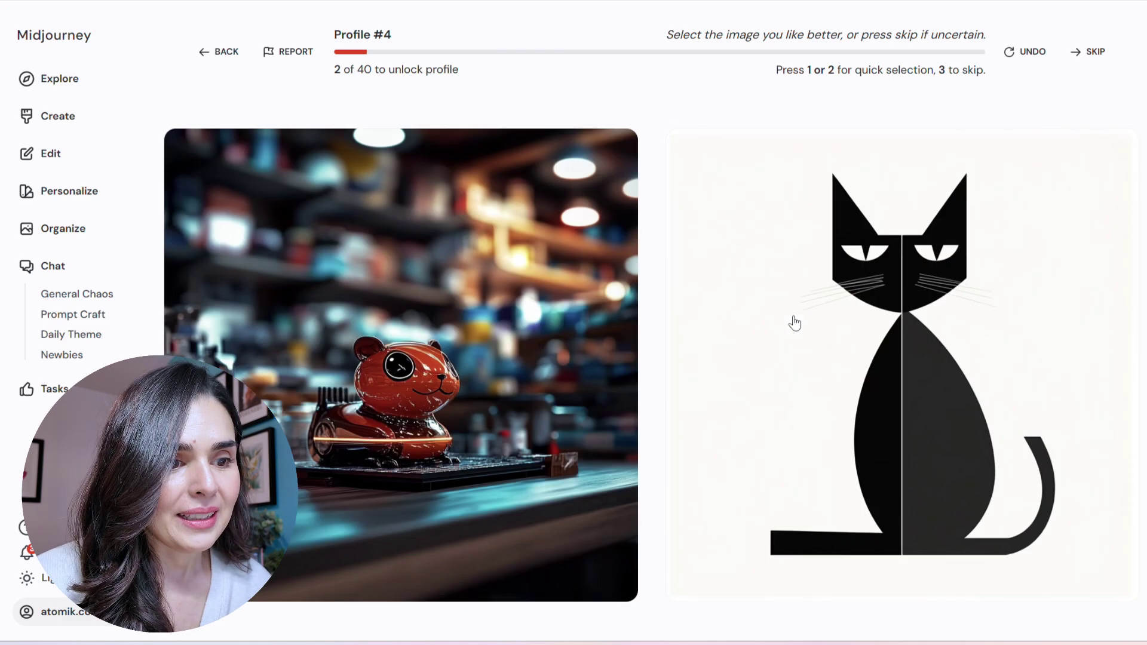
left_click(560, 389)
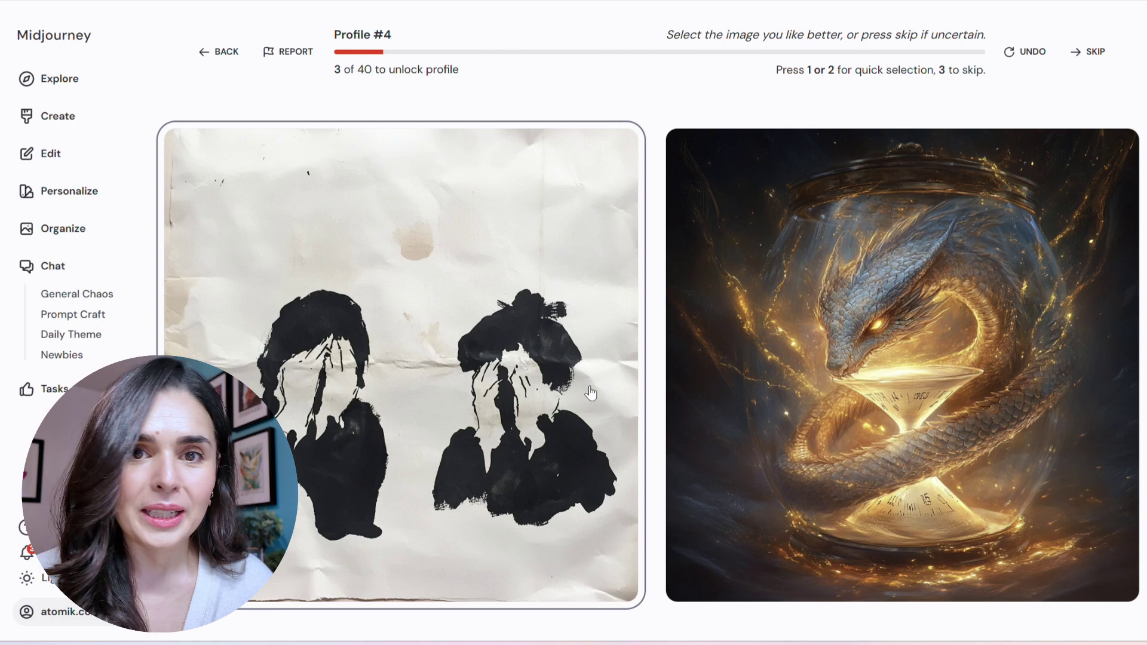
left_click(876, 365)
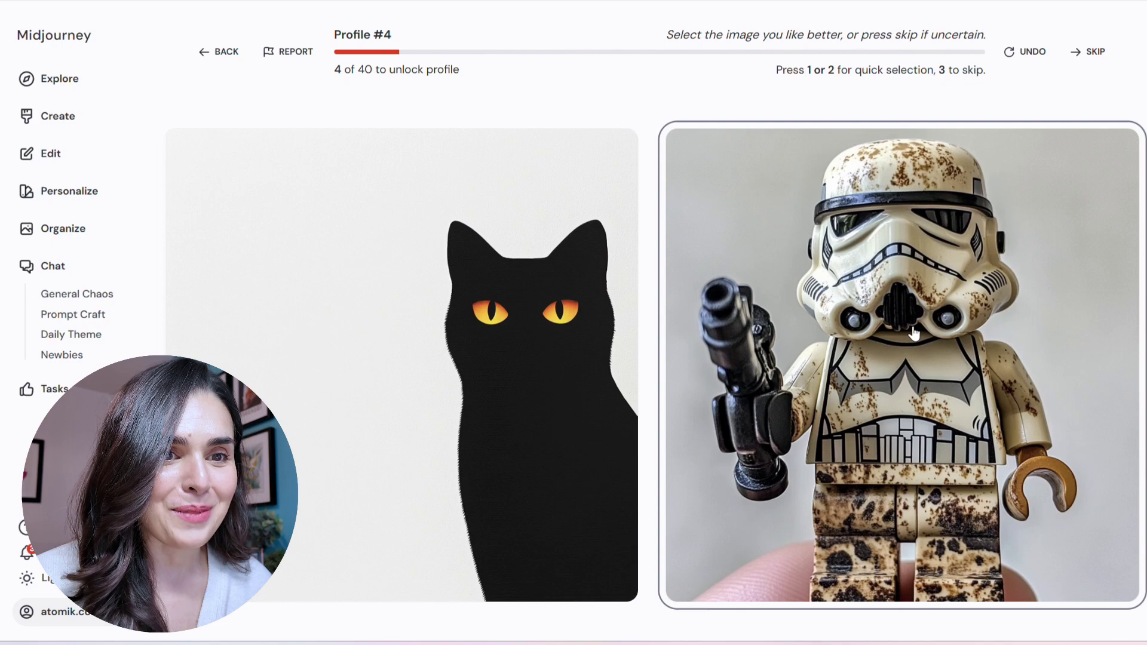
left_click(1095, 54)
left_click(512, 348)
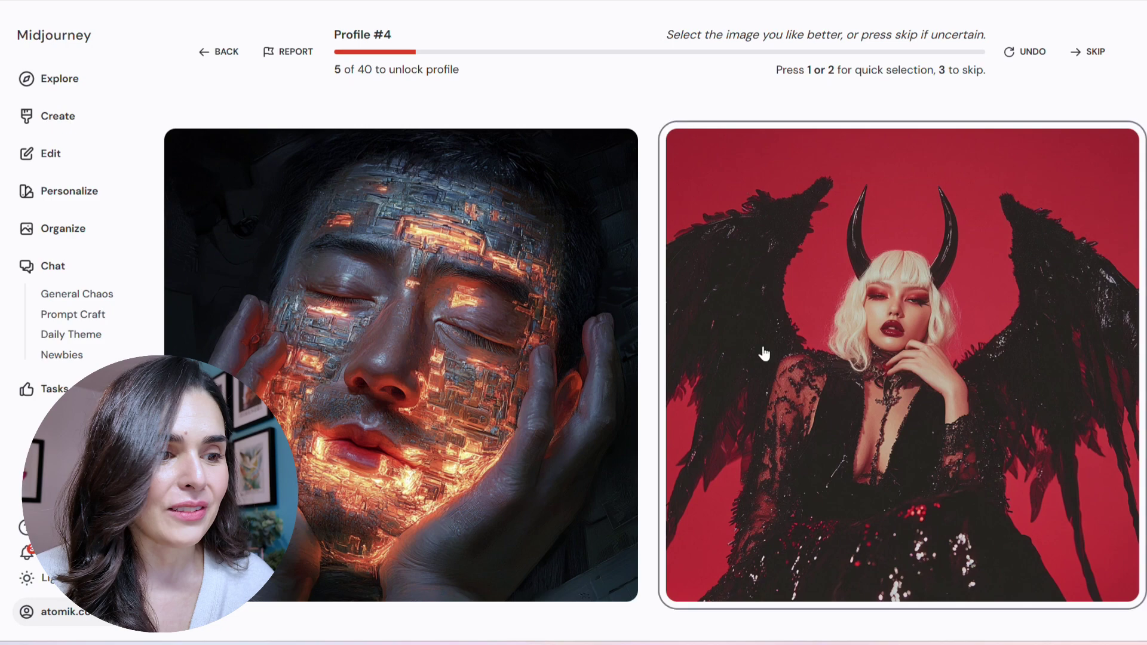
Step: Rate seven more pairs, preferring images such as the horned woman, the woman in glasses, the jewelled blonde and the woman among goldfish
left_click(861, 331)
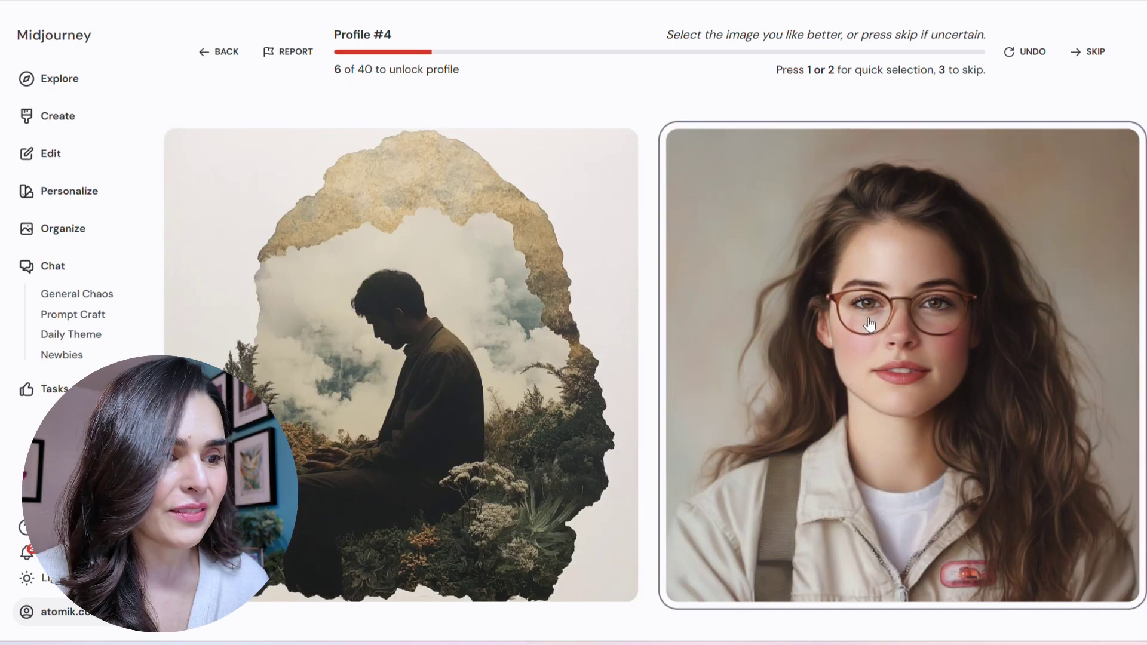
left_click(870, 325)
left_click(441, 358)
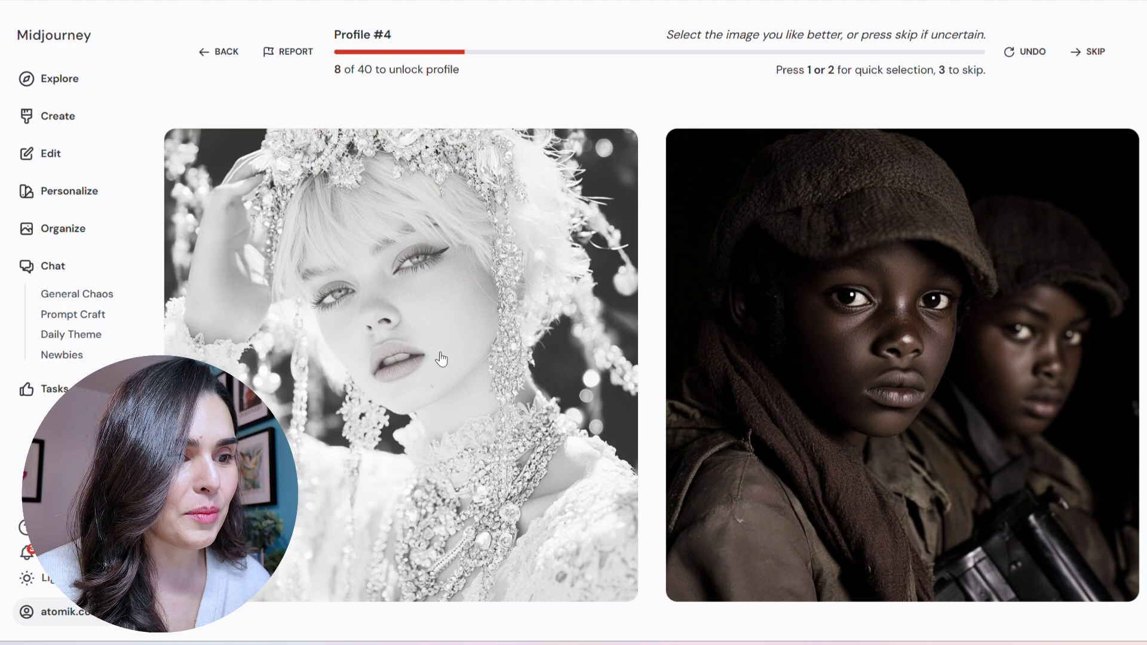
left_click(421, 305)
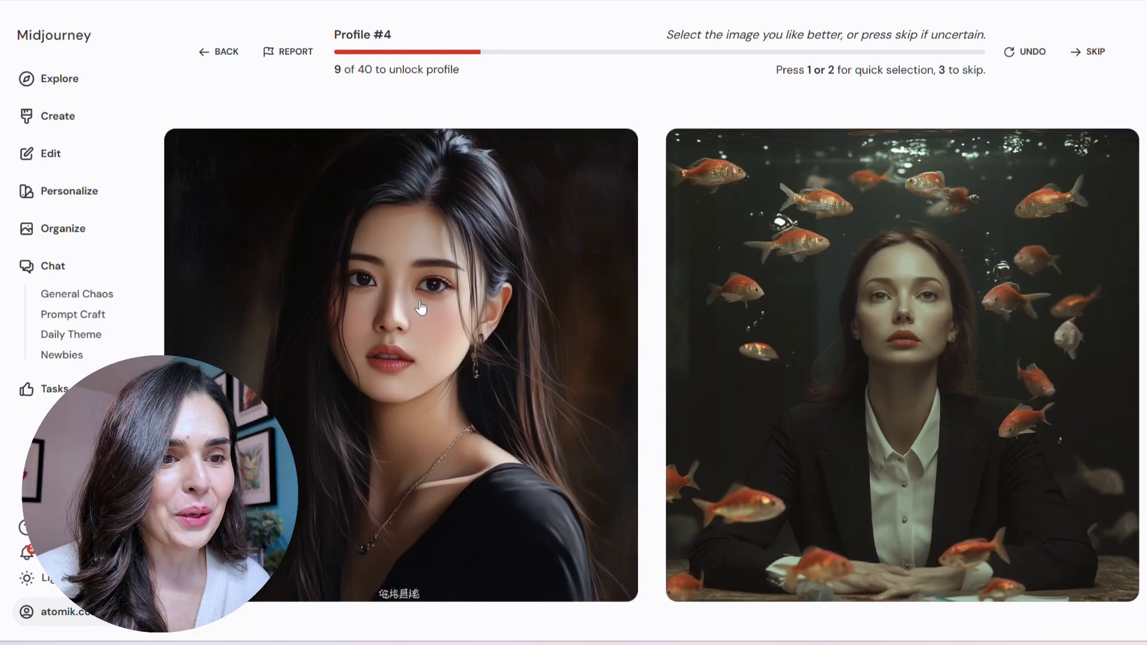
left_click(886, 359)
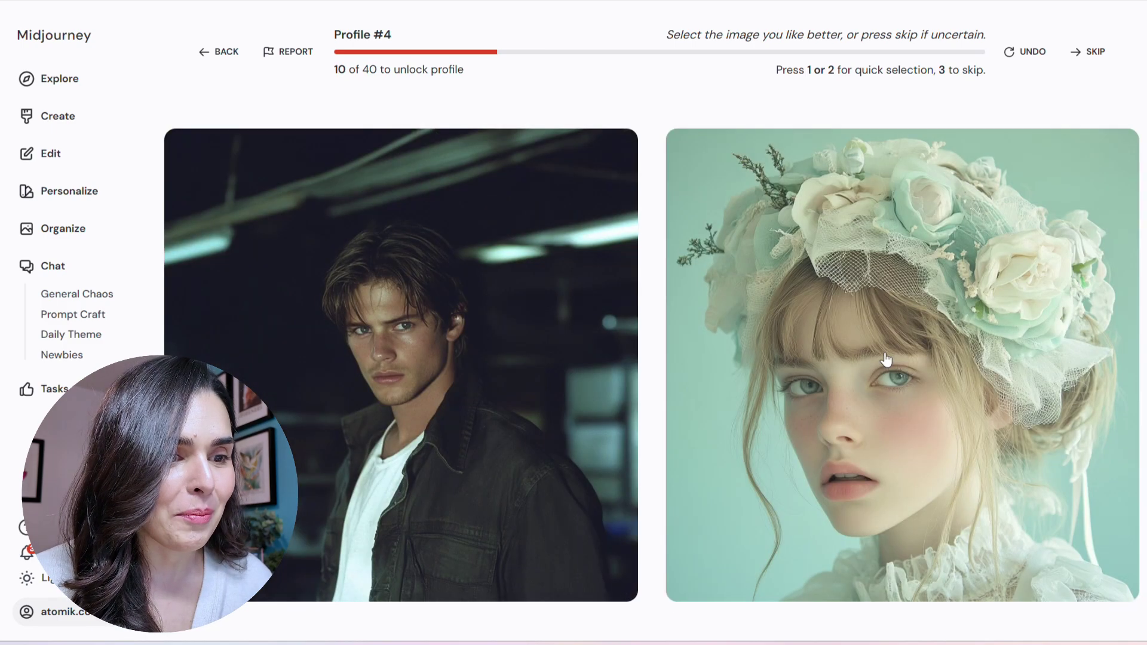
left_click(863, 280)
left_click(862, 280)
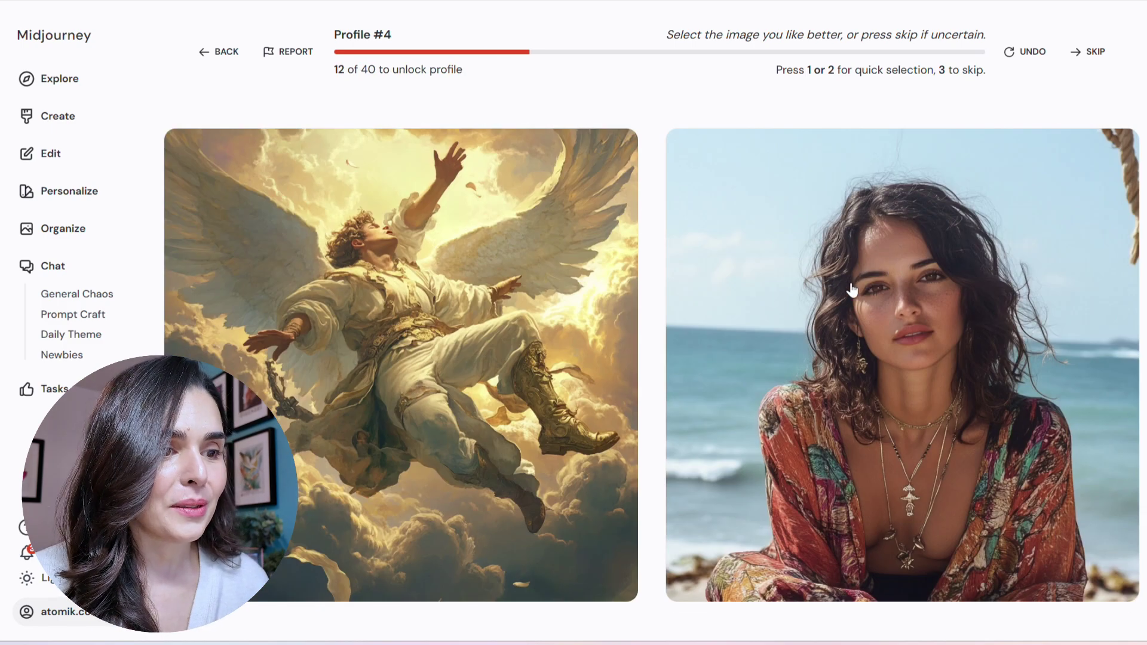
Step: Rate another seven pairs, preferring images such as the woman at the beach, the pink sweatshirt, the sailor uniform and the hikers
left_click(798, 345)
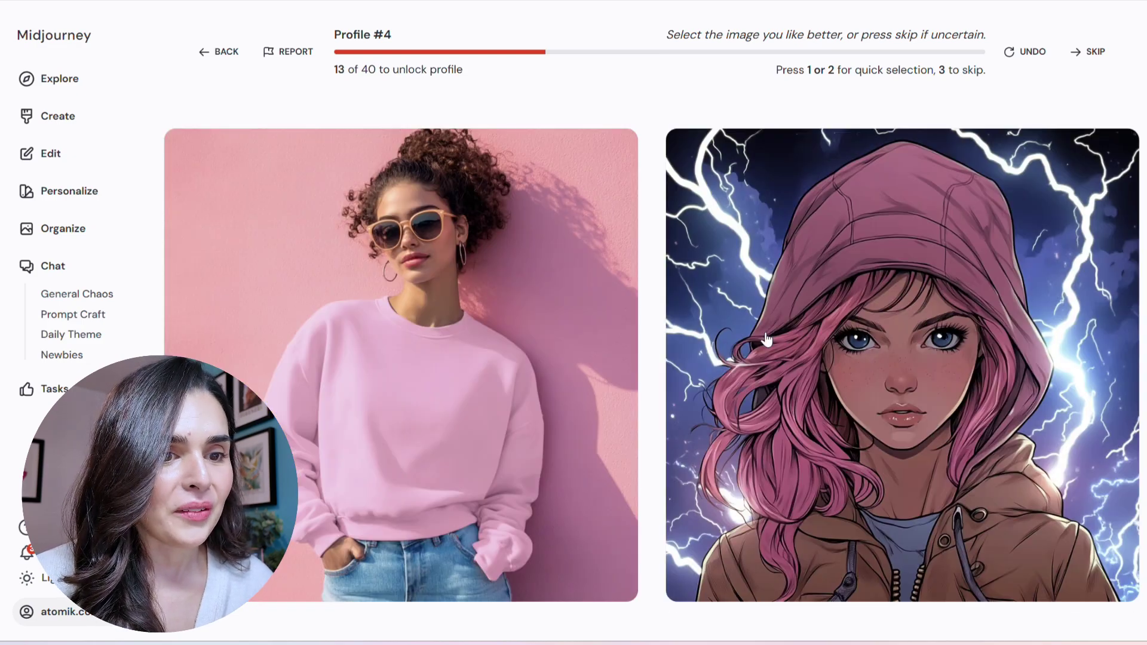
left_click(434, 348)
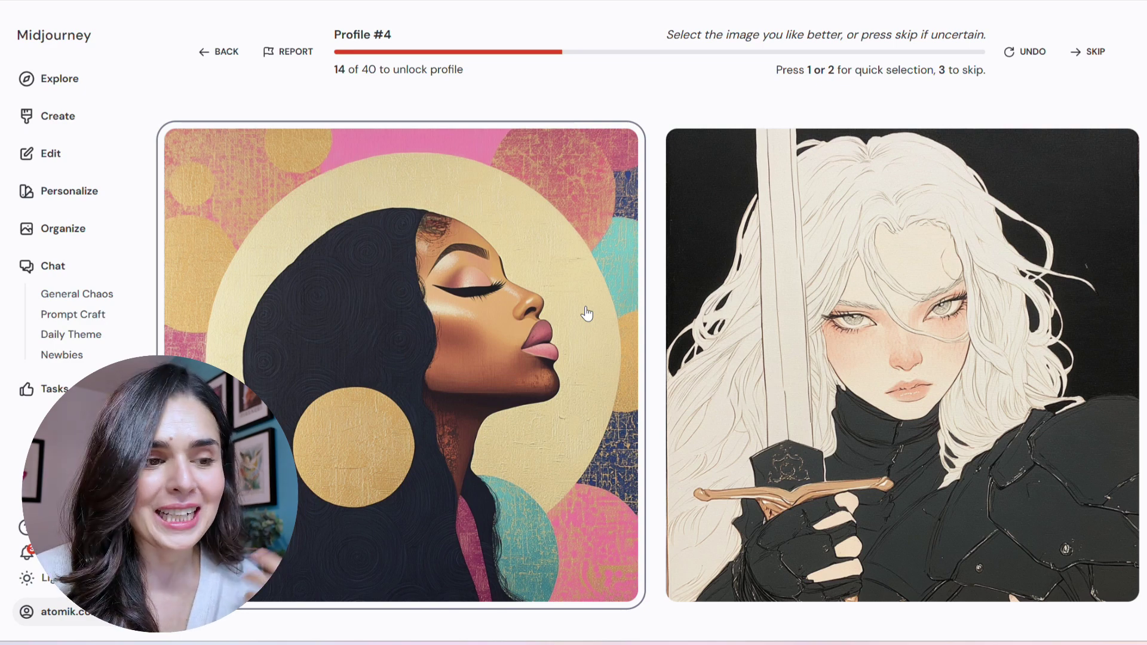
left_click(486, 356)
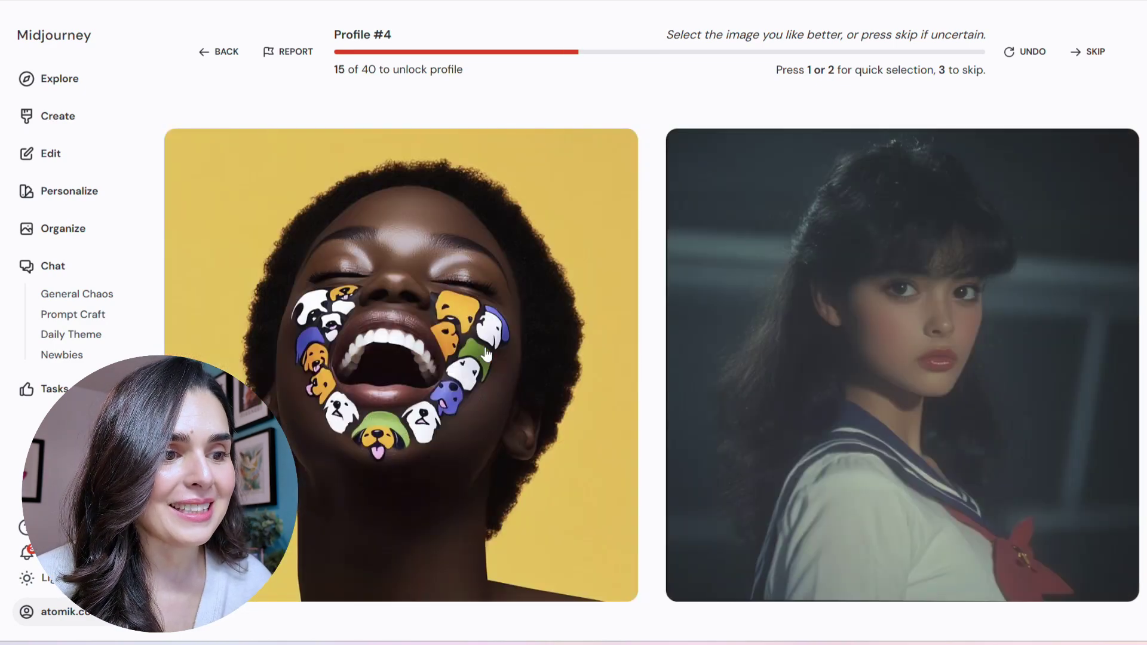
left_click(858, 372)
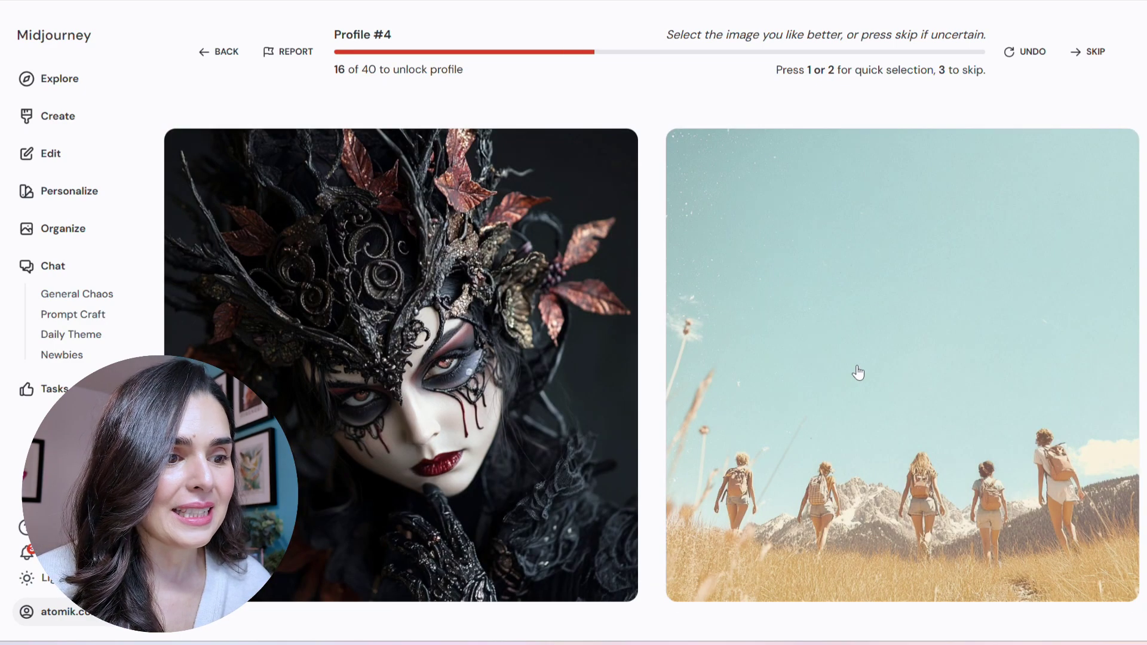
left_click(915, 391)
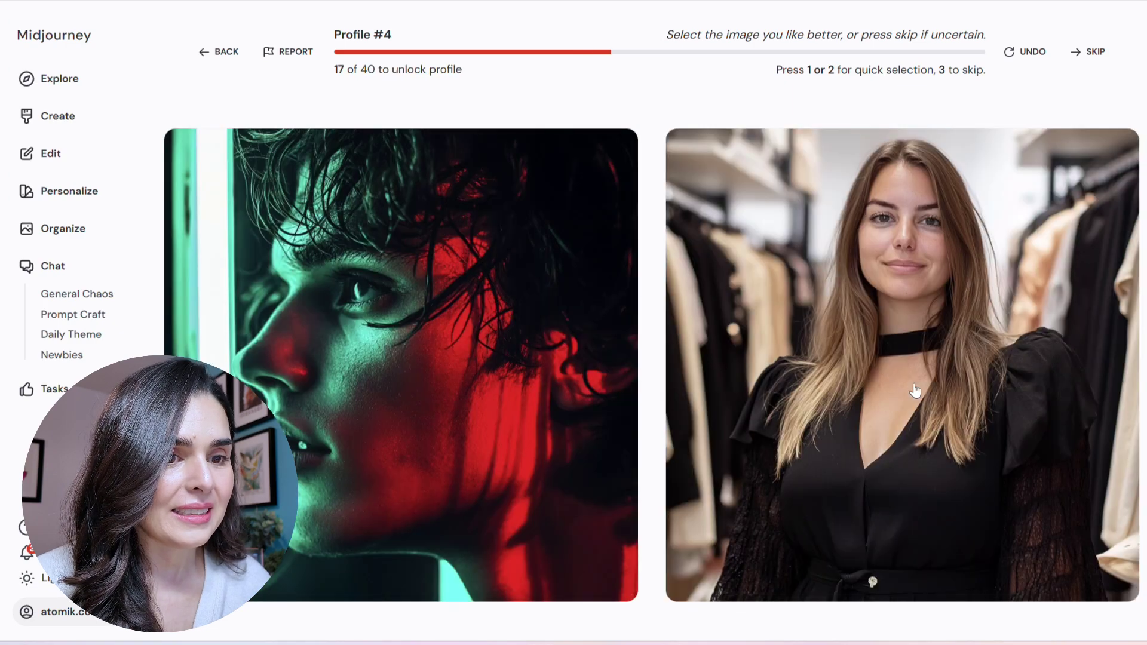
left_click(758, 332)
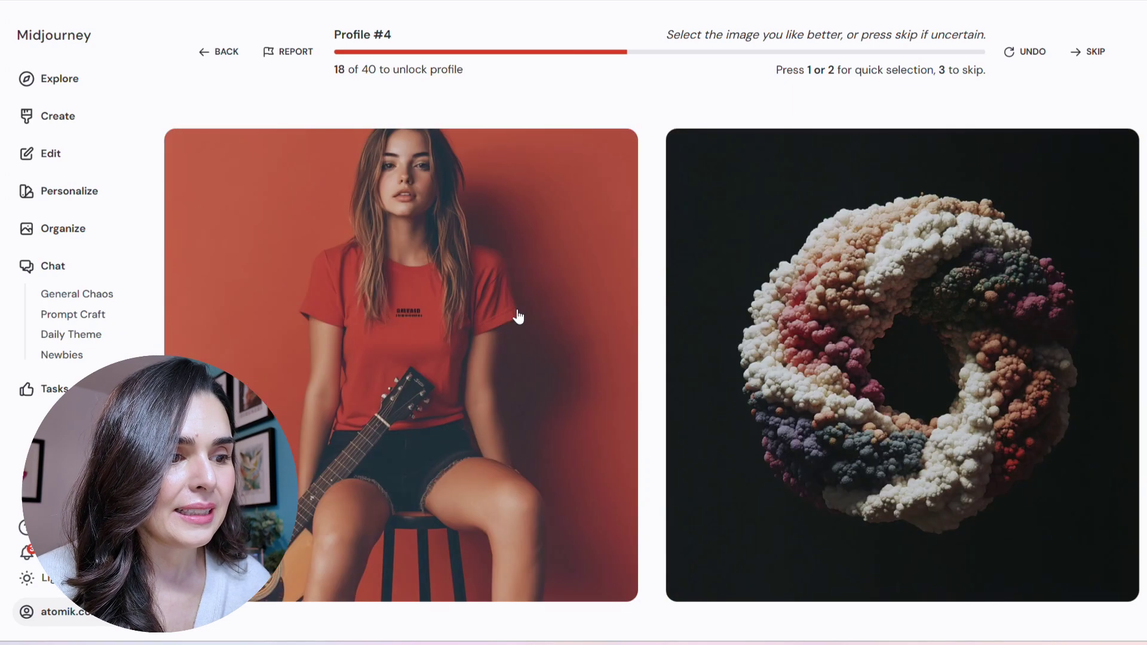
left_click(859, 337)
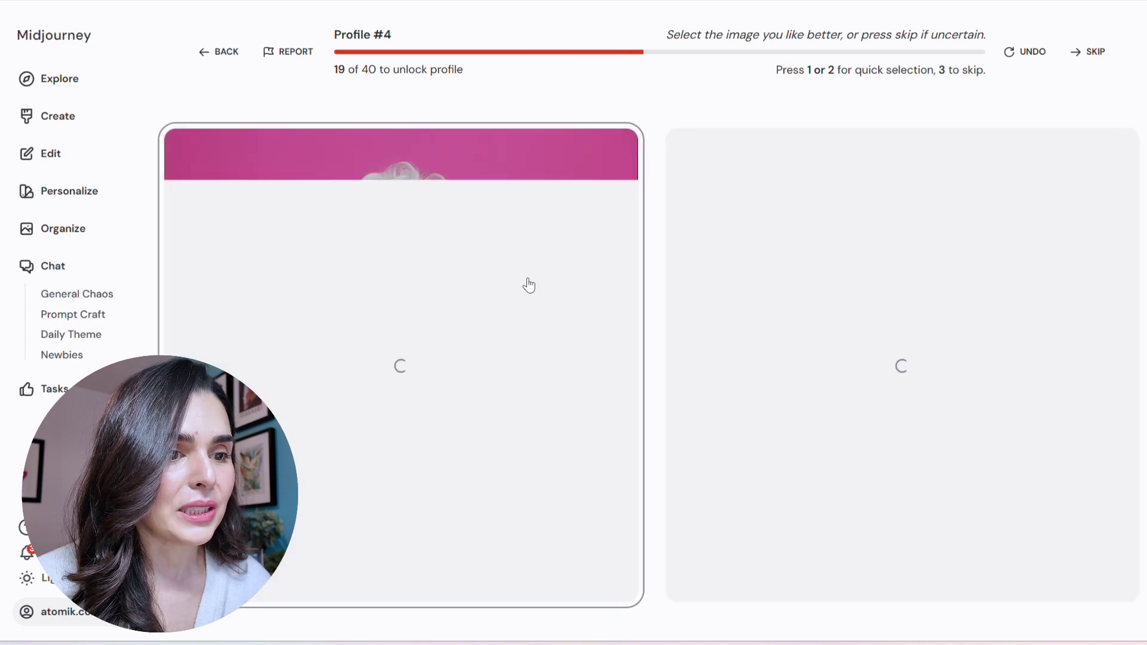
Step: Choose the second image in a rapid run of further pairs to bring the profile close to 40 rankings
key("2")
key("2")
key("2")
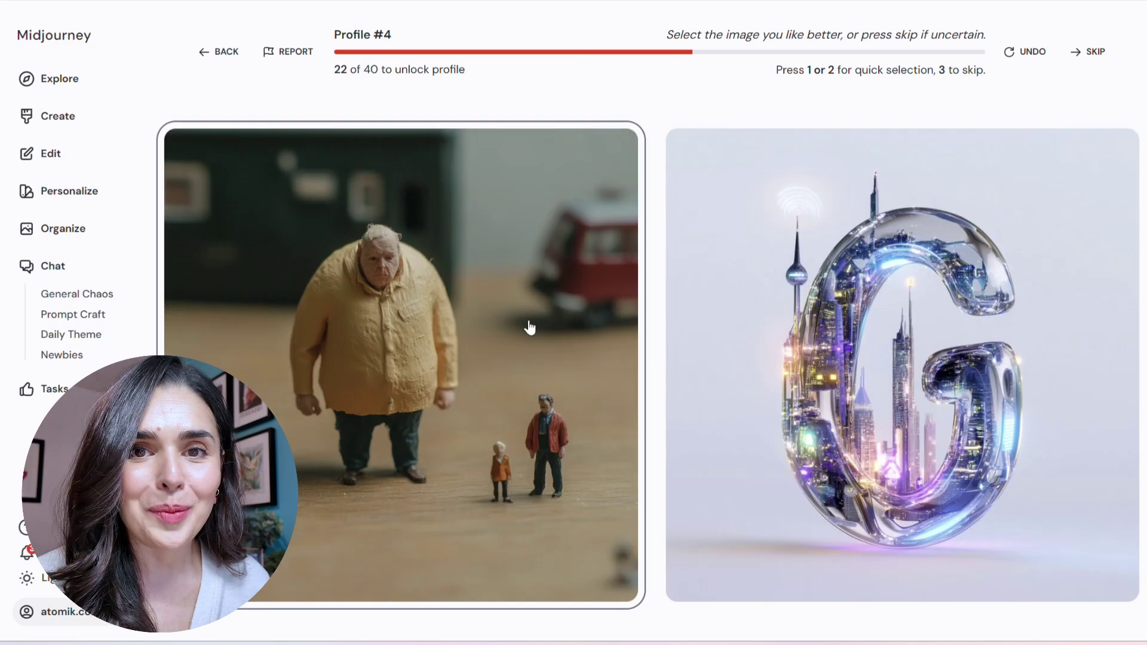
key("2")
key("2")
key("2")
key("2")
key("2")
key("2")
key("2")
key("2")
key("2")
key("2")
key("2")
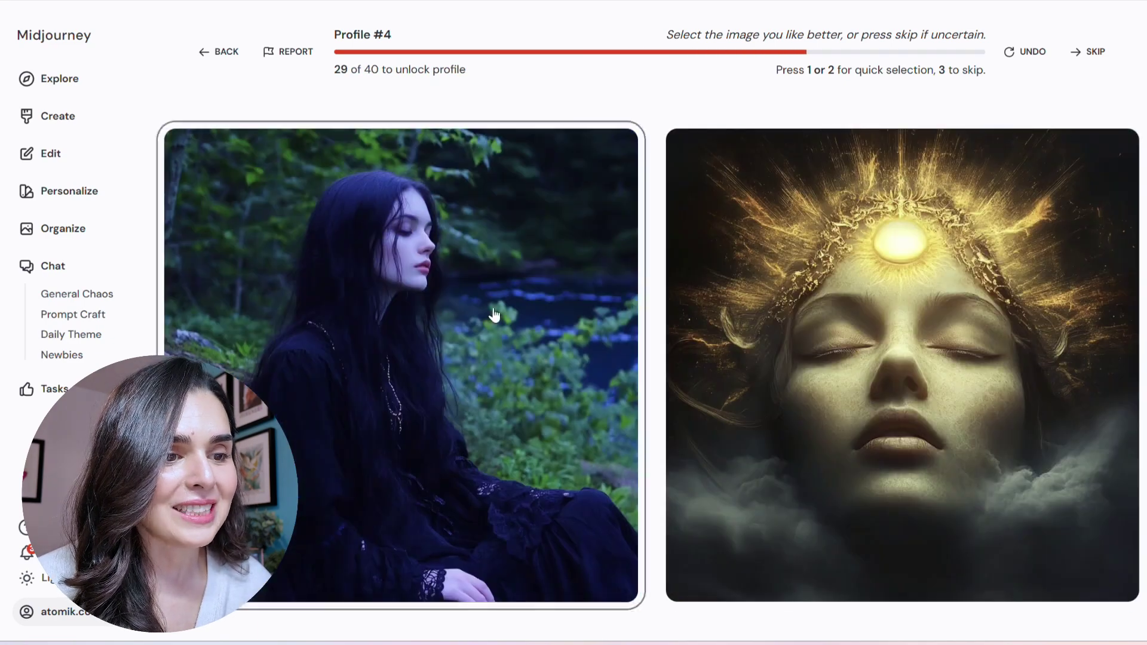
key("2")
key("2")
key("2")
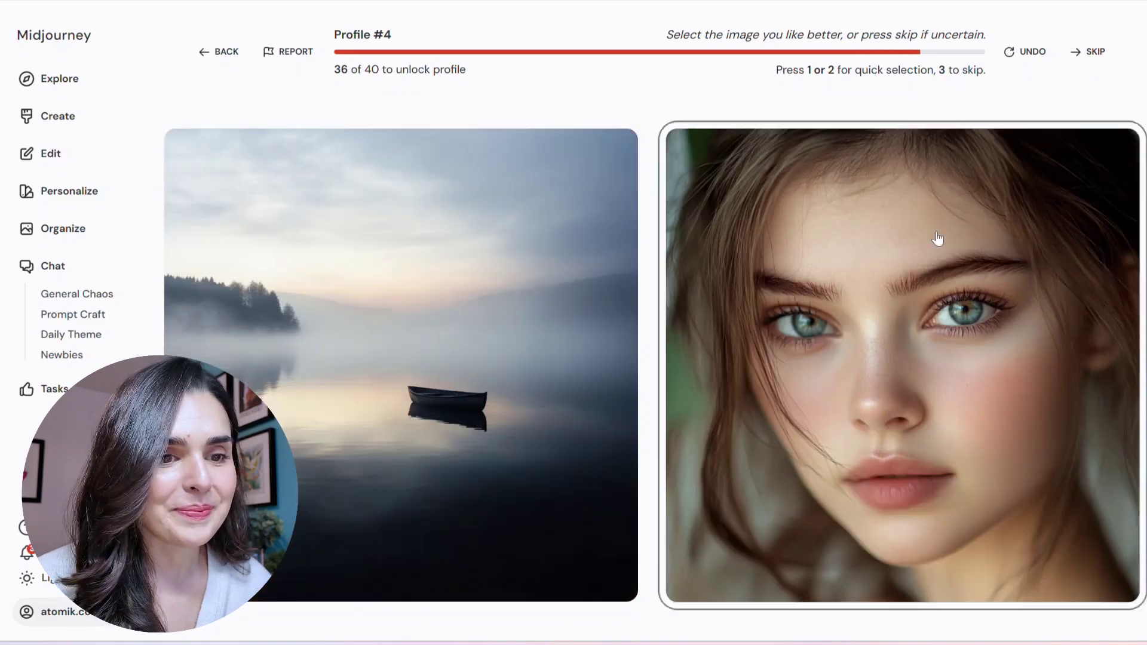
key("2")
key("2")
key("2")
Step: Skip the uncertain pairs and pick one last preferred image to complete the 40 rankings and unlock the profile
left_click(1091, 53)
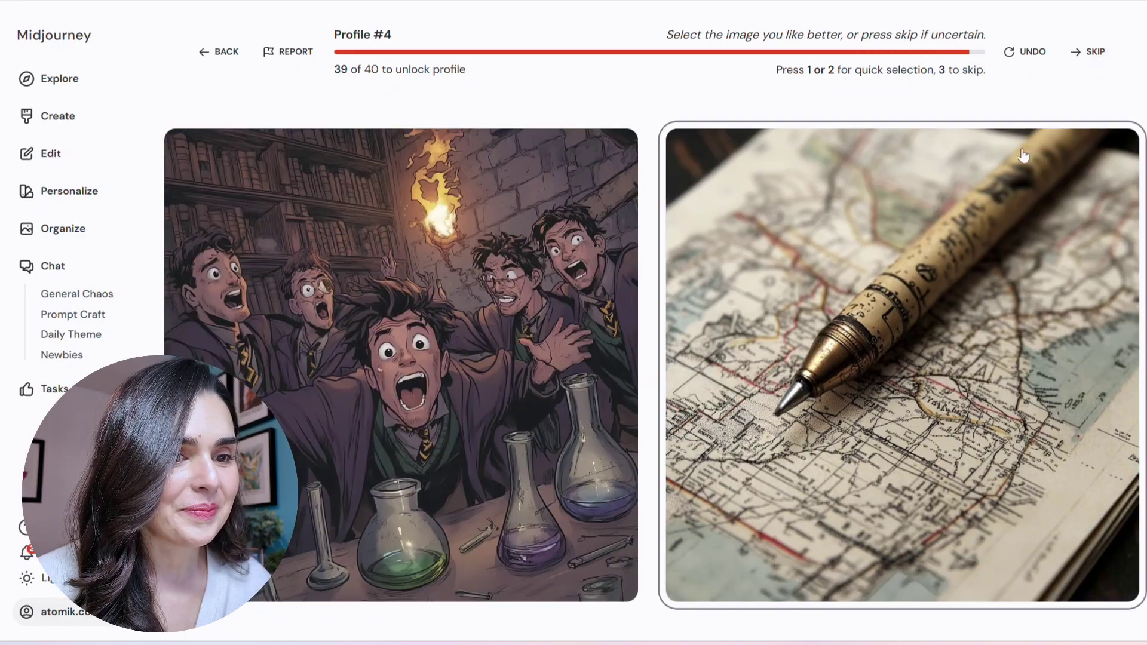
left_click(1090, 52)
left_click(1091, 52)
left_click(894, 352)
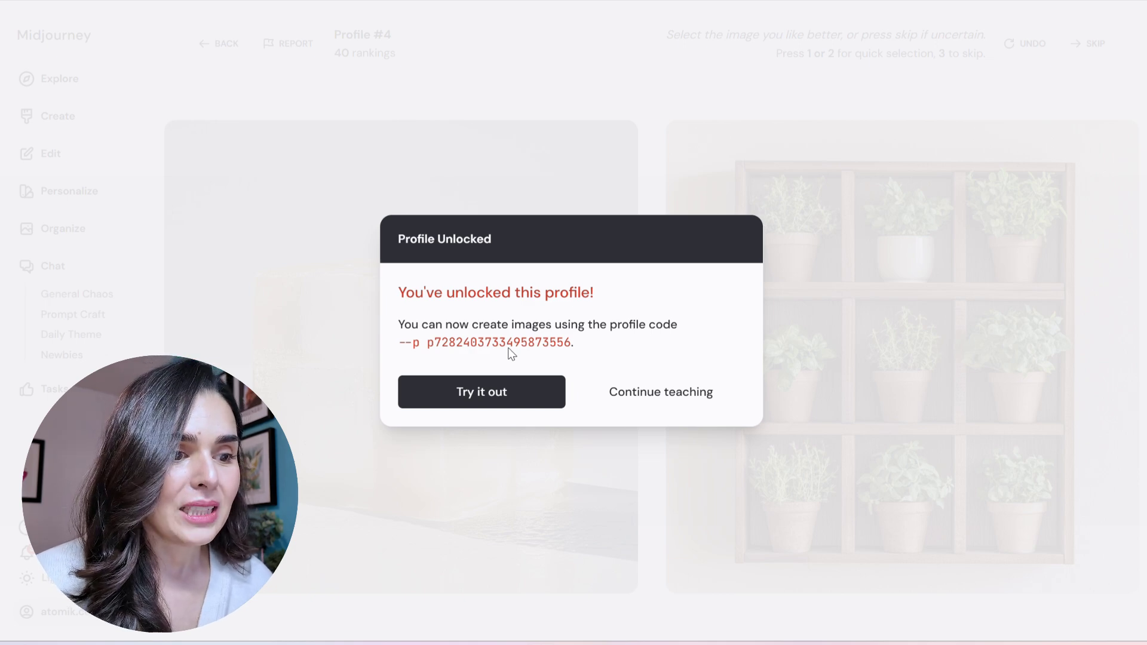
Step: Try out the unlocked profile by generating the brunette fashion portrait prompt with its profile code
left_click(516, 392)
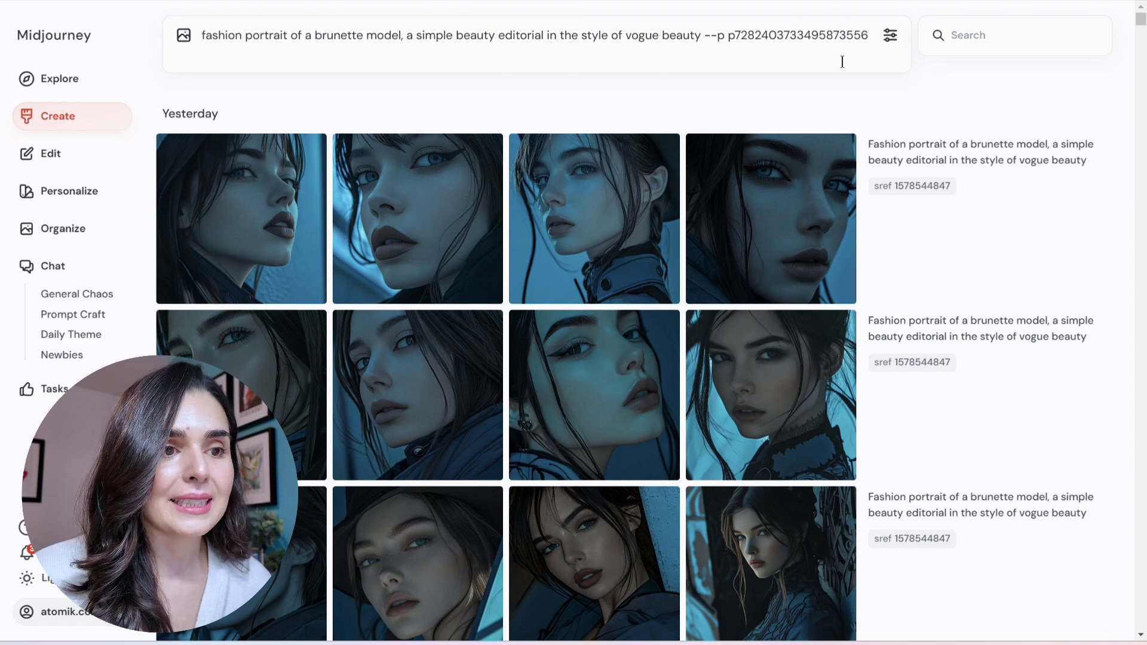
key("Return")
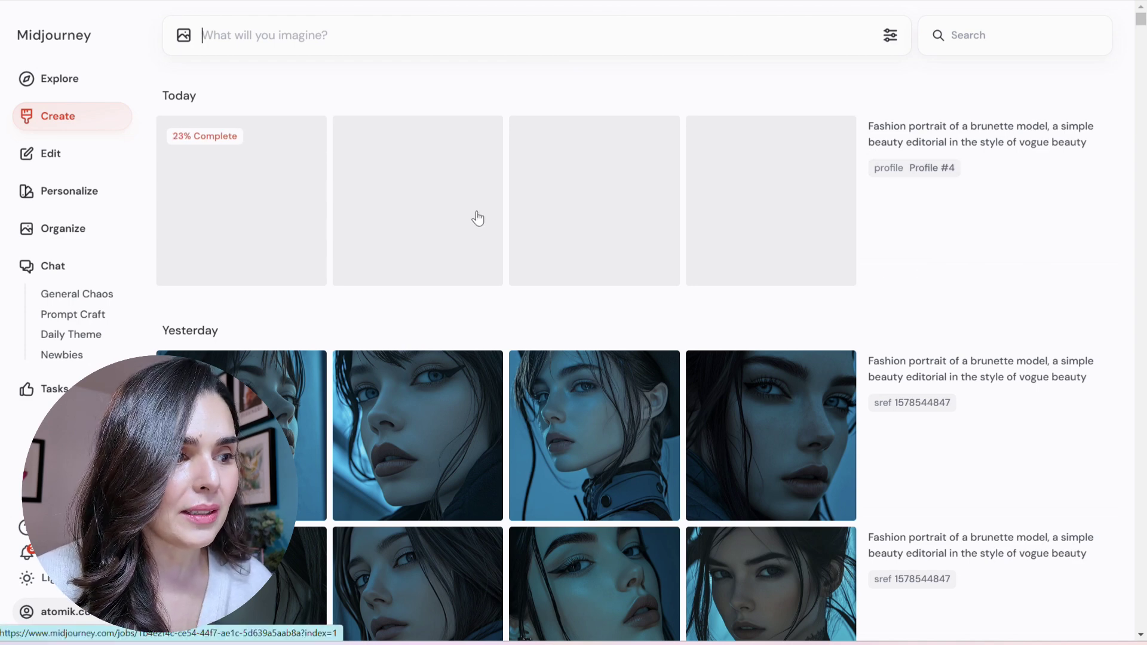
Step: Review the list of personalization profiles and moodboards, and return to the generated images
left_click(88, 195)
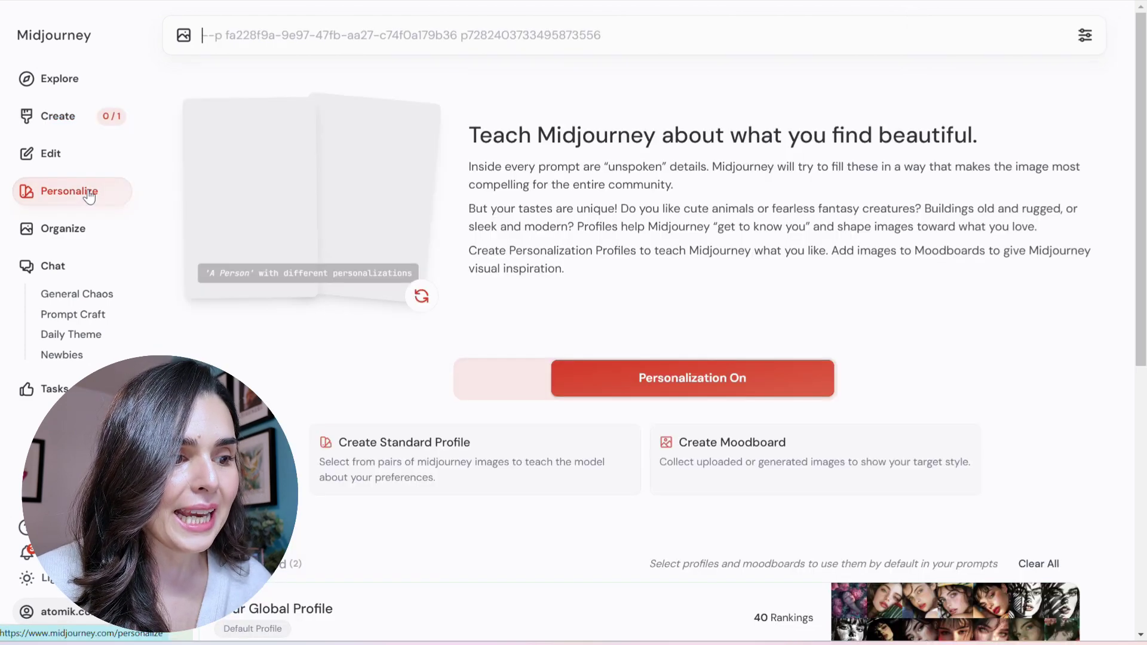
scroll(447, 405, "down", 5)
scroll(448, 410, "down", 1)
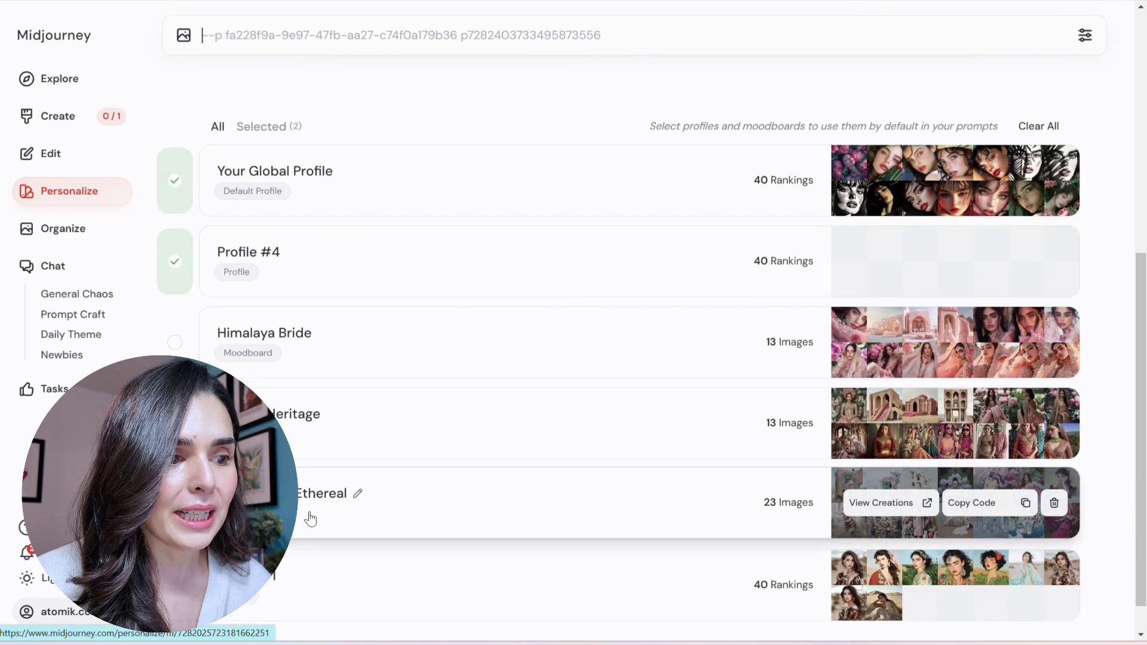
scroll(308, 519, "down", 1)
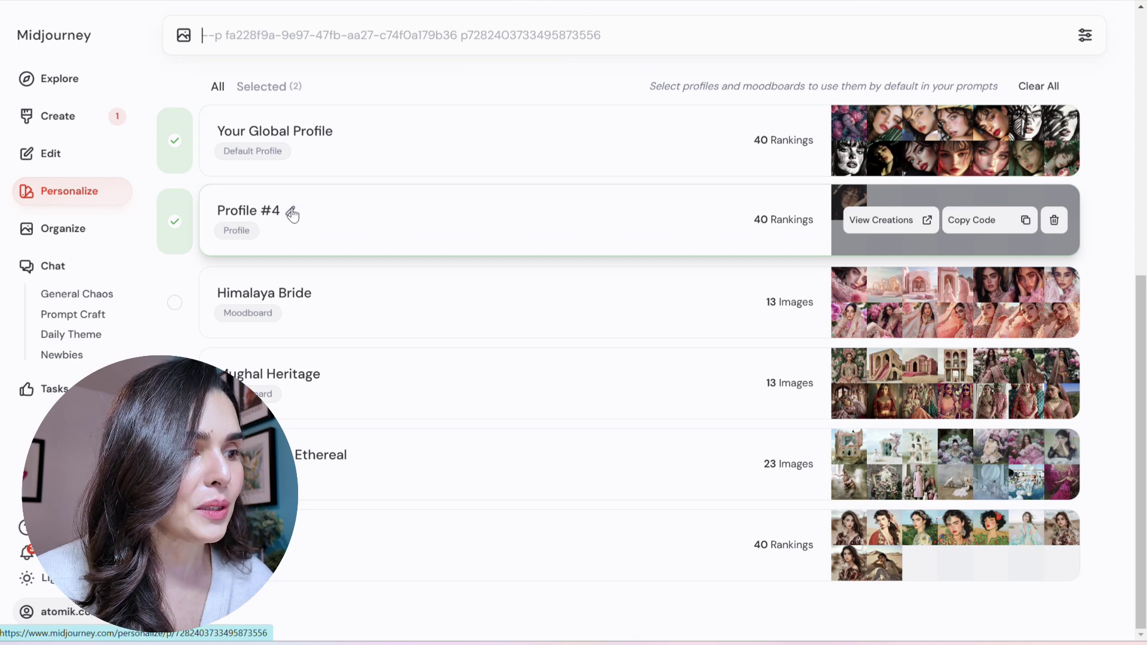
left_click(65, 130)
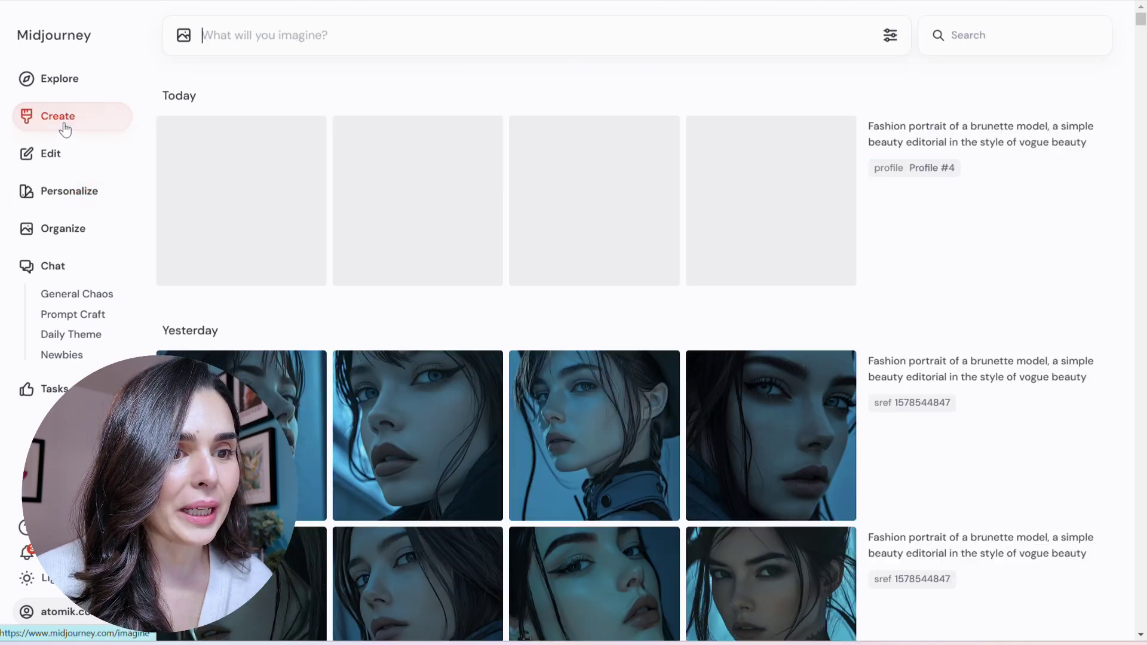
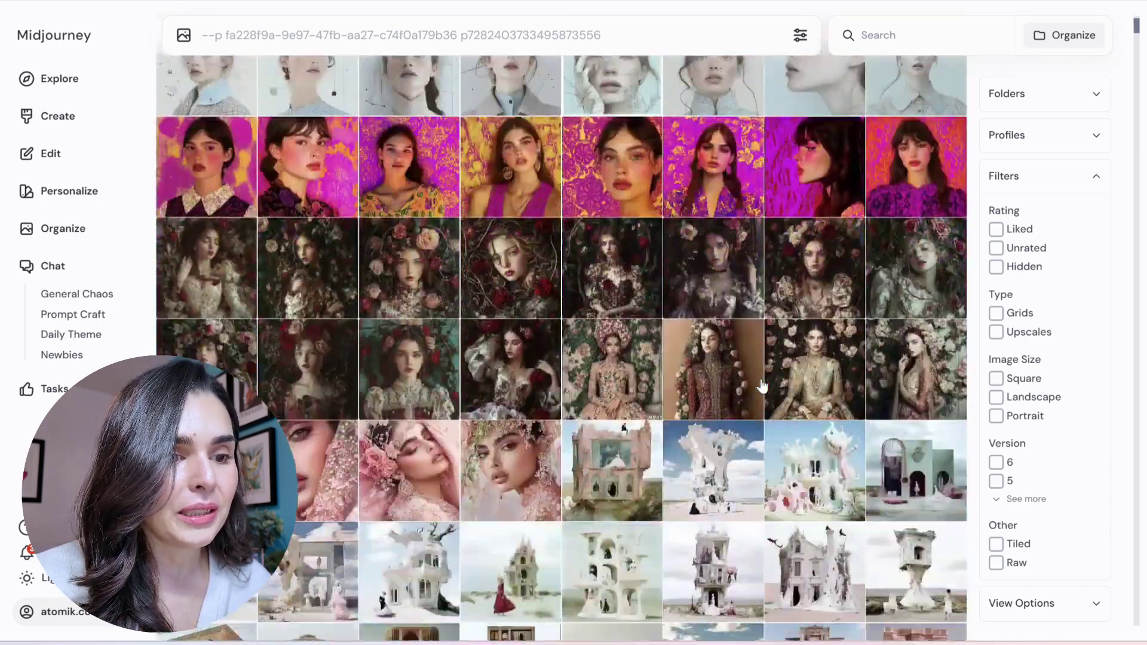
Step: Look through the gallery for images in one consistent style, down to the 17 Jan 2025 group
scroll(764, 386, "down", 5)
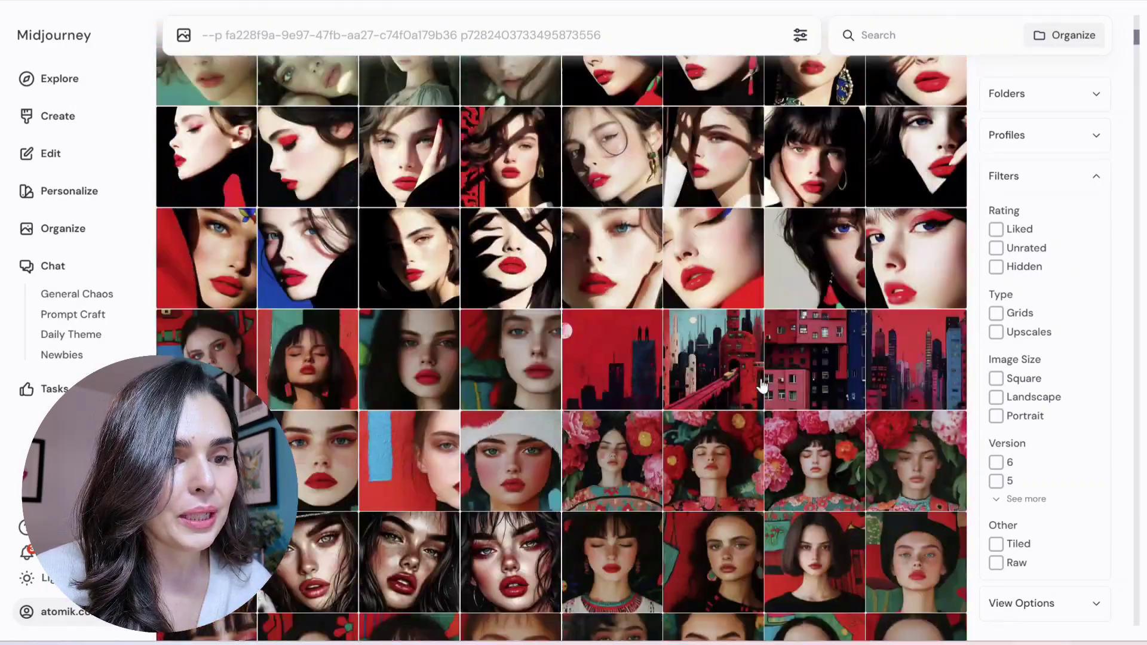
scroll(764, 386, "down", 8)
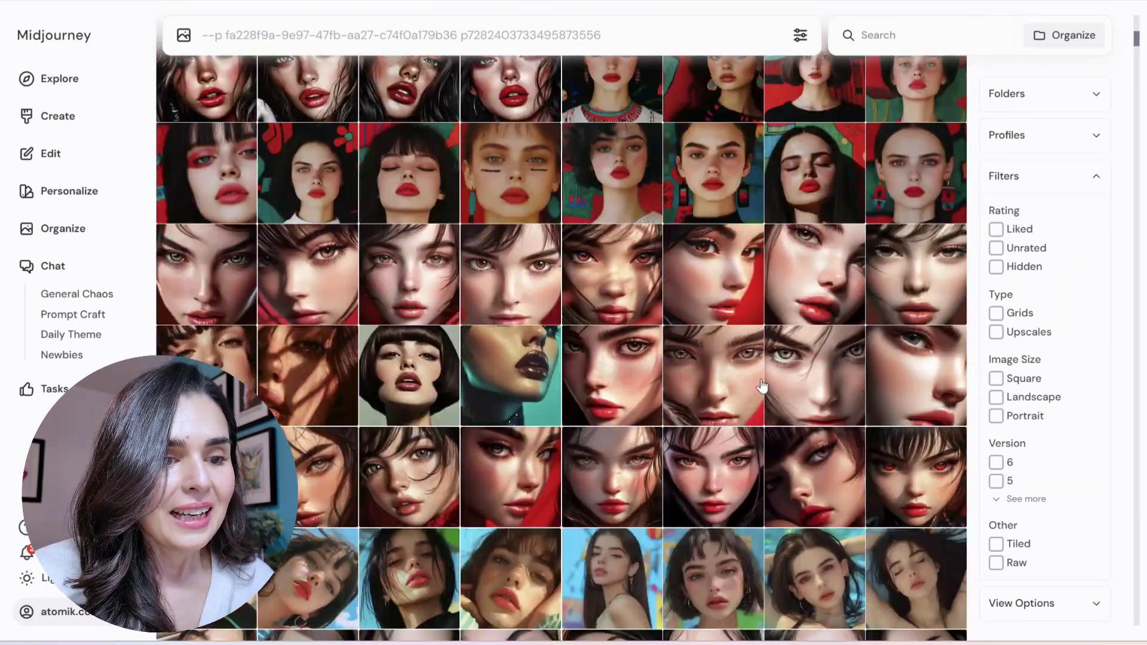
scroll(763, 386, "down", 15)
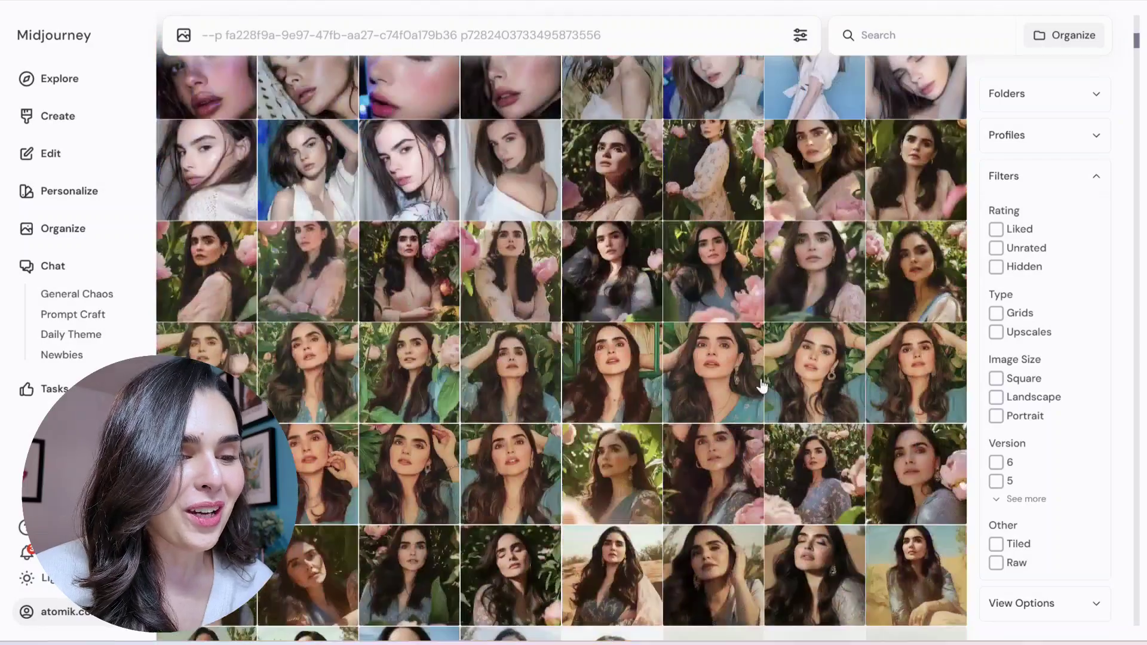
scroll(763, 386, "down", 15)
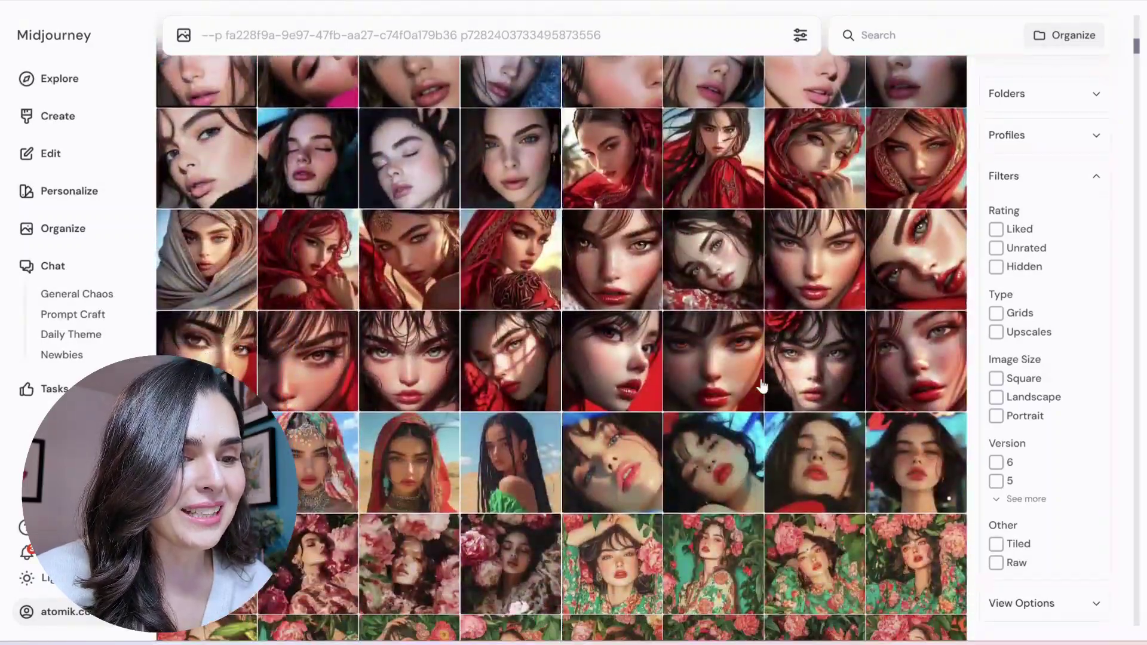
scroll(763, 386, "down", 15)
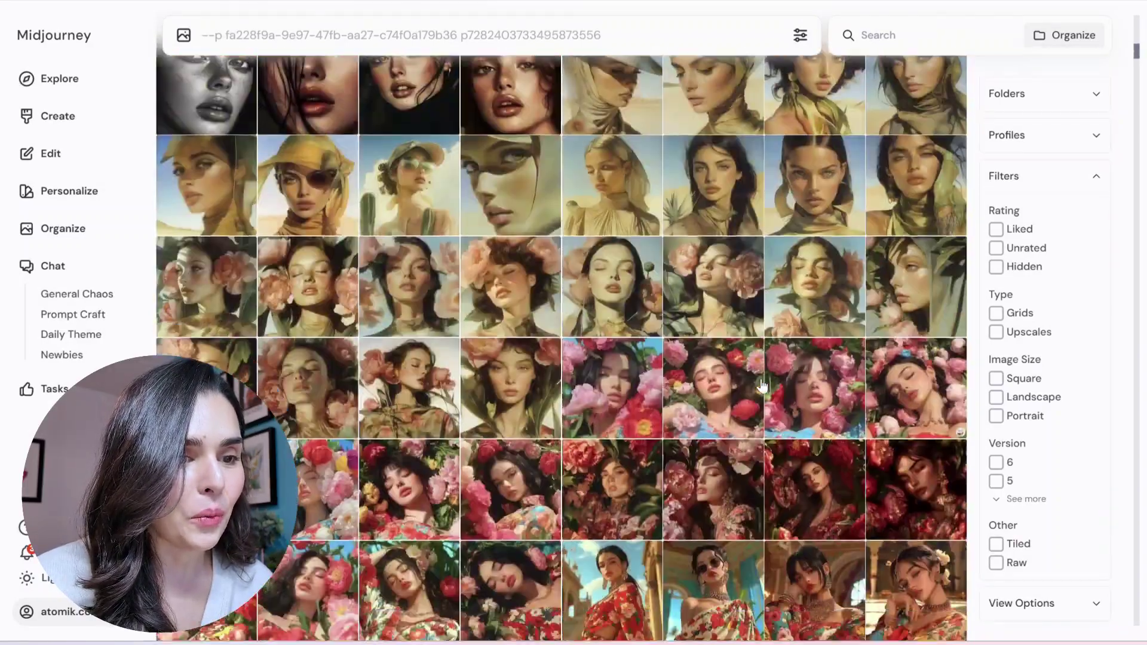
scroll(763, 386, "down", 15)
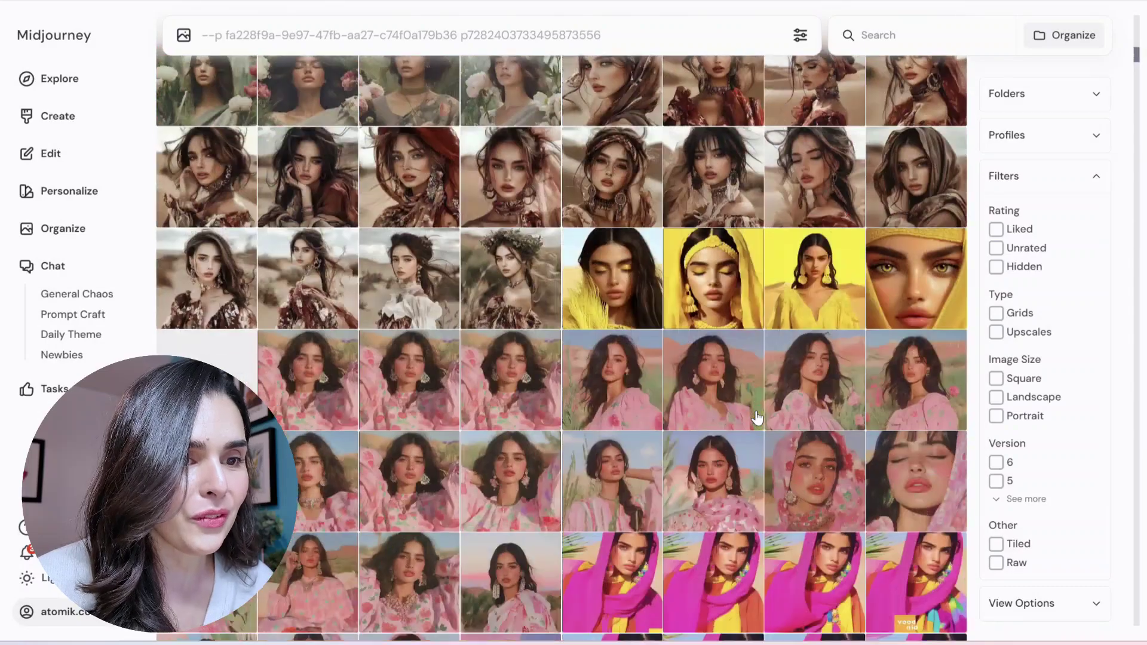
scroll(757, 416, "down", 1)
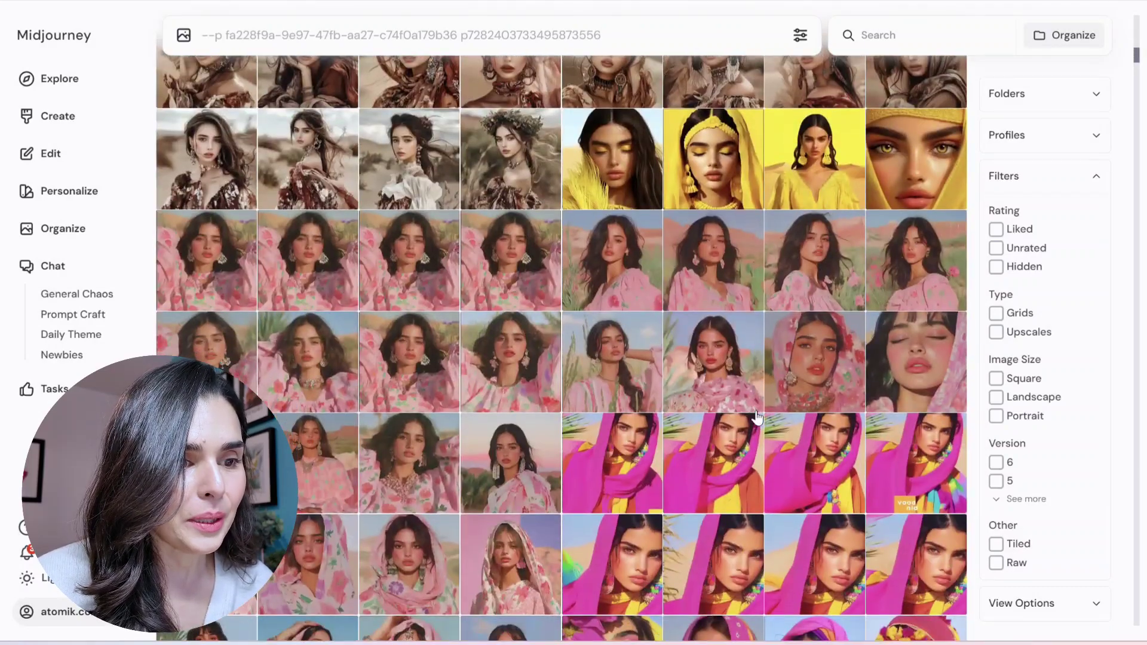
scroll(757, 416, "down", 10)
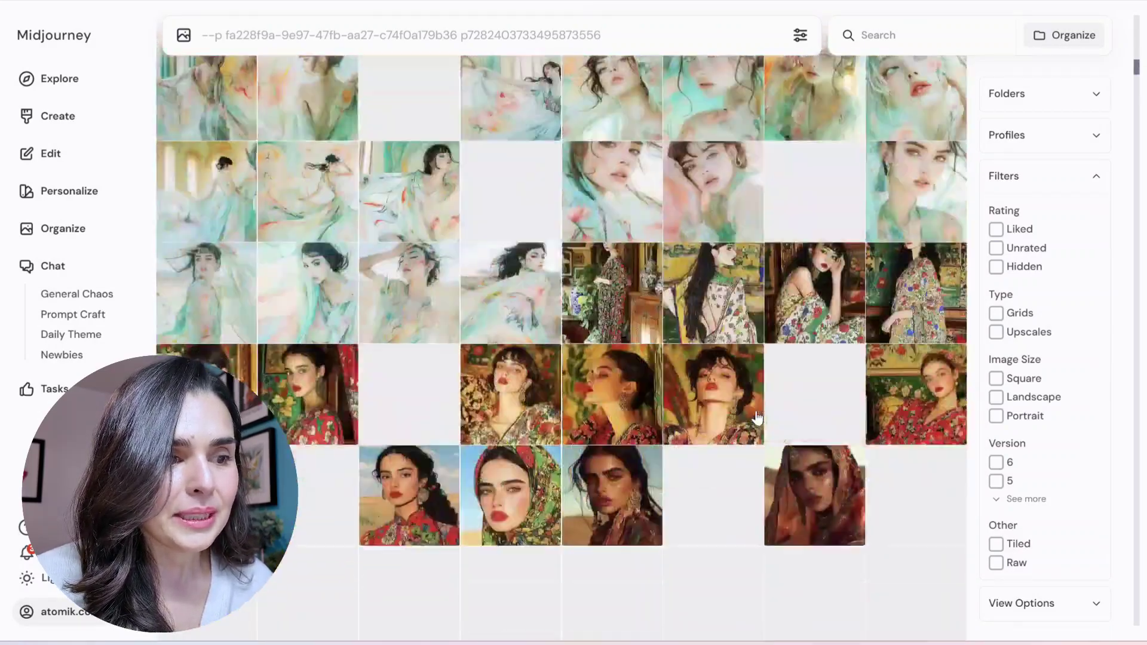
scroll(757, 416, "down", 15)
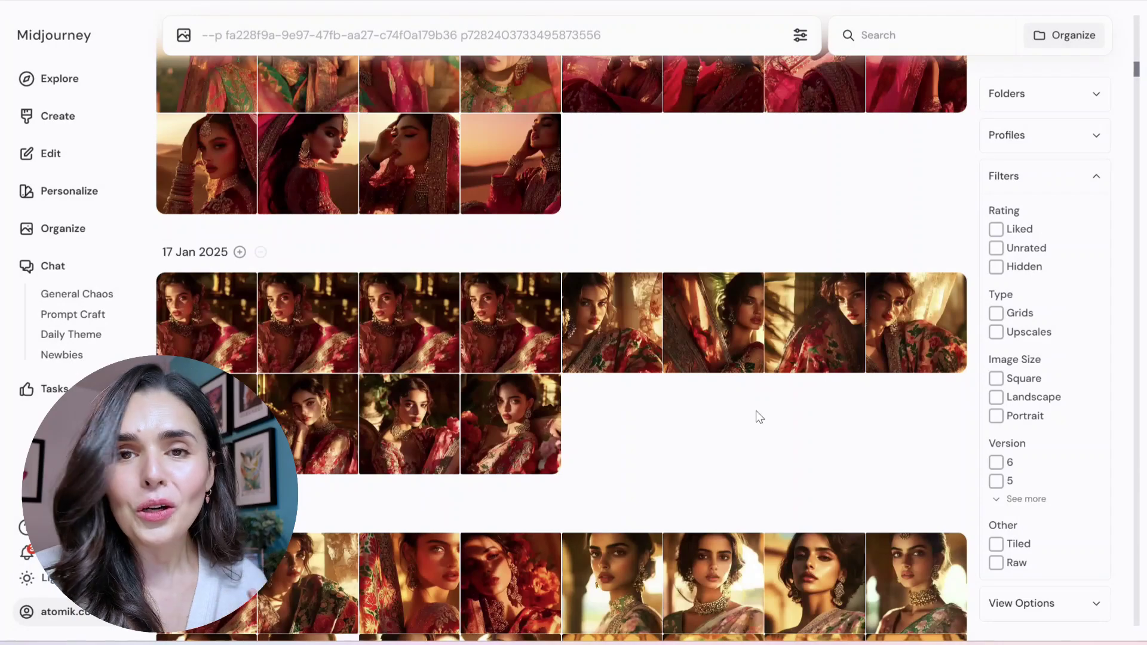
scroll(758, 417, "down", 2)
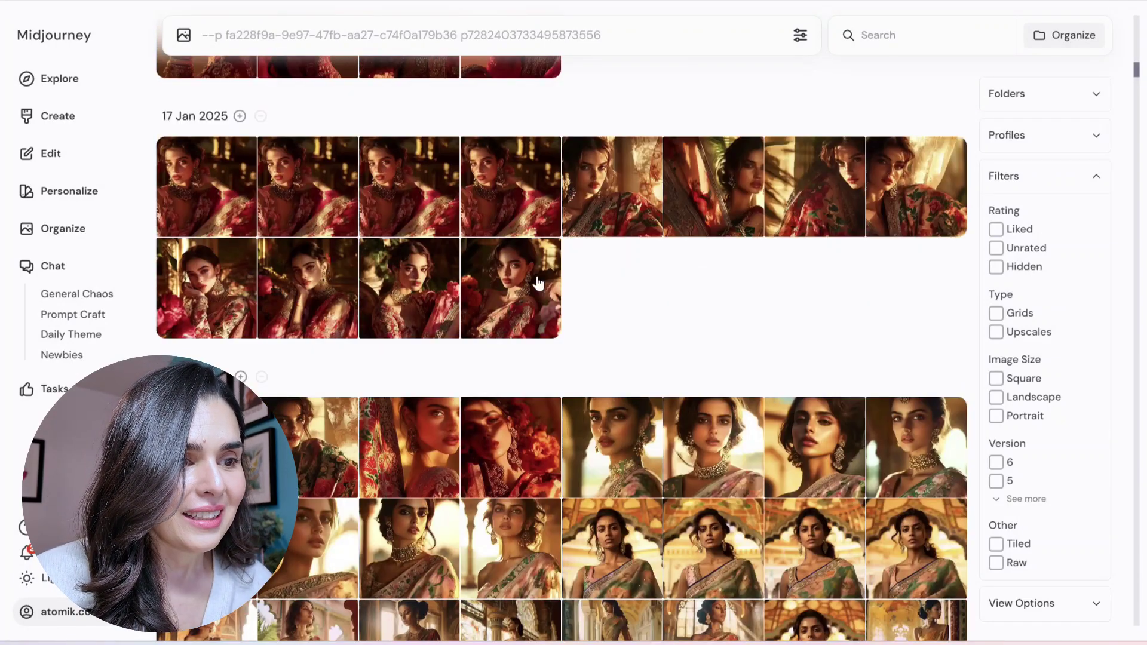
Step: Add the chosen red floral and golden sari portraits from 17 Jan 2025 and the group below it to the moodboard
left_click(499, 190)
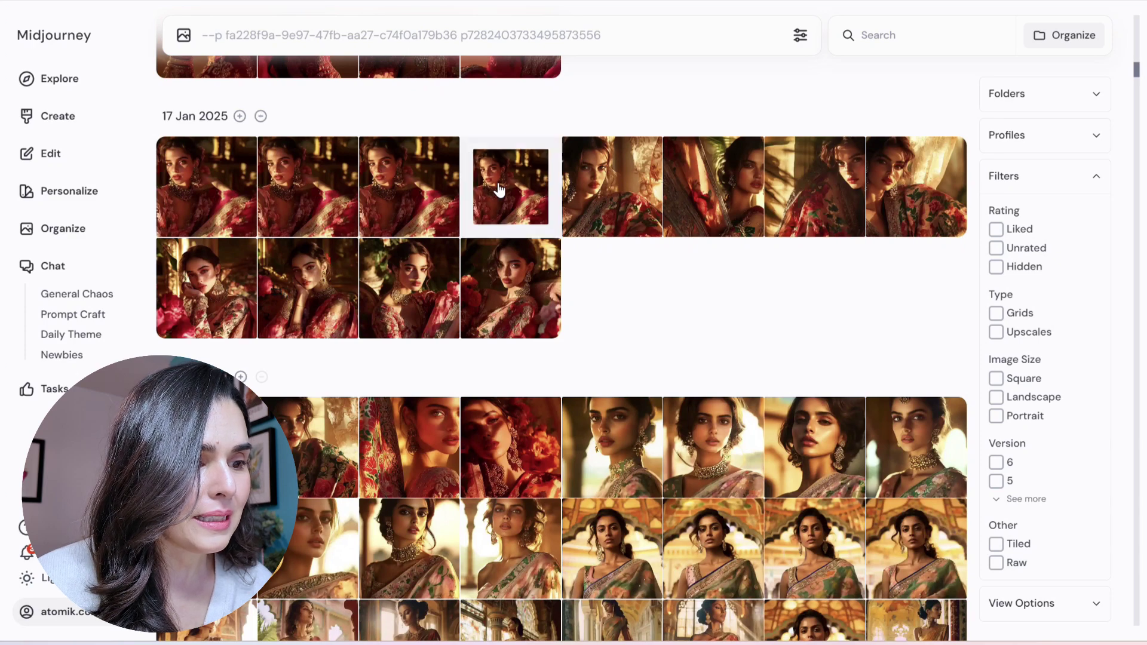
left_click(512, 298)
left_click(417, 302)
left_click(427, 443)
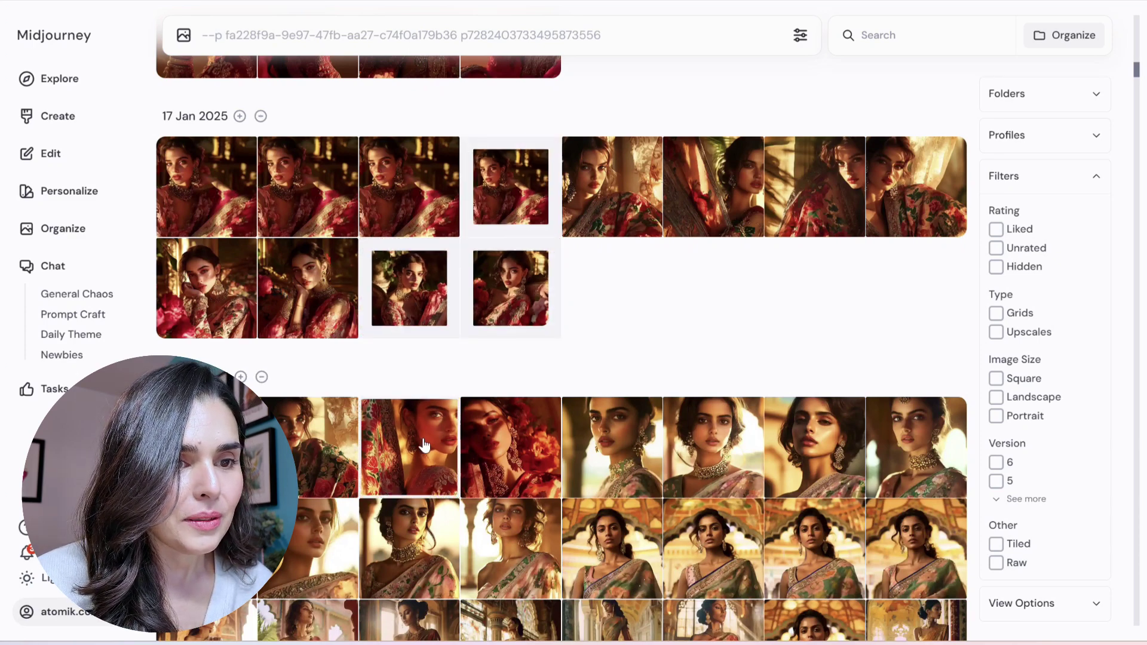
left_click(528, 441)
left_click(814, 225)
left_click(713, 464)
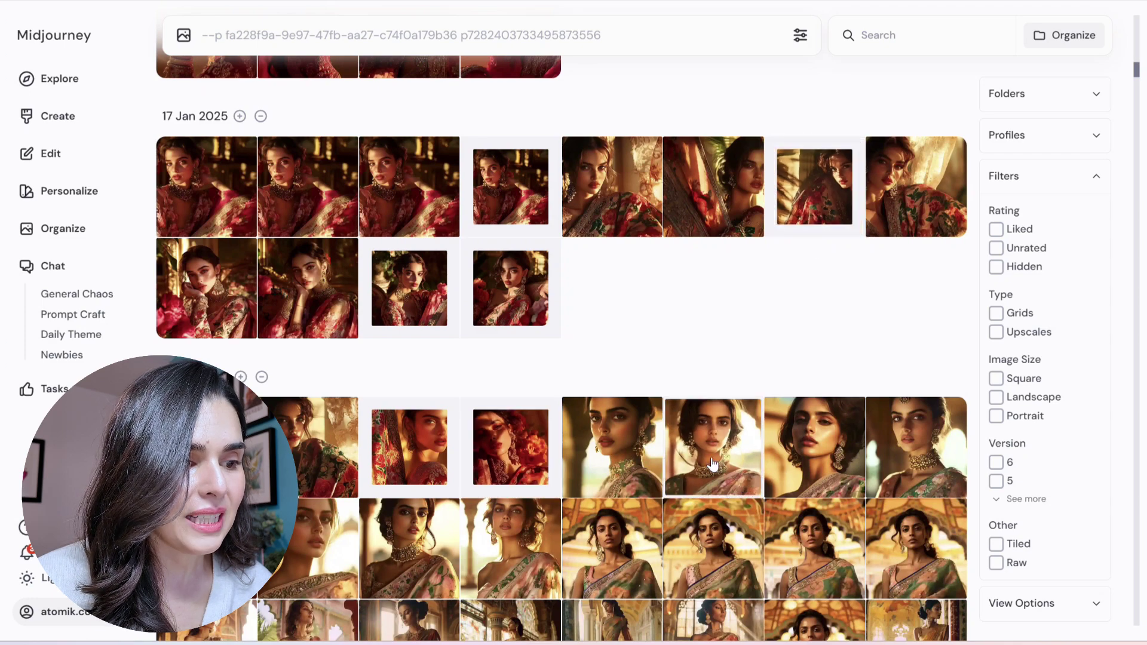
left_click(501, 554)
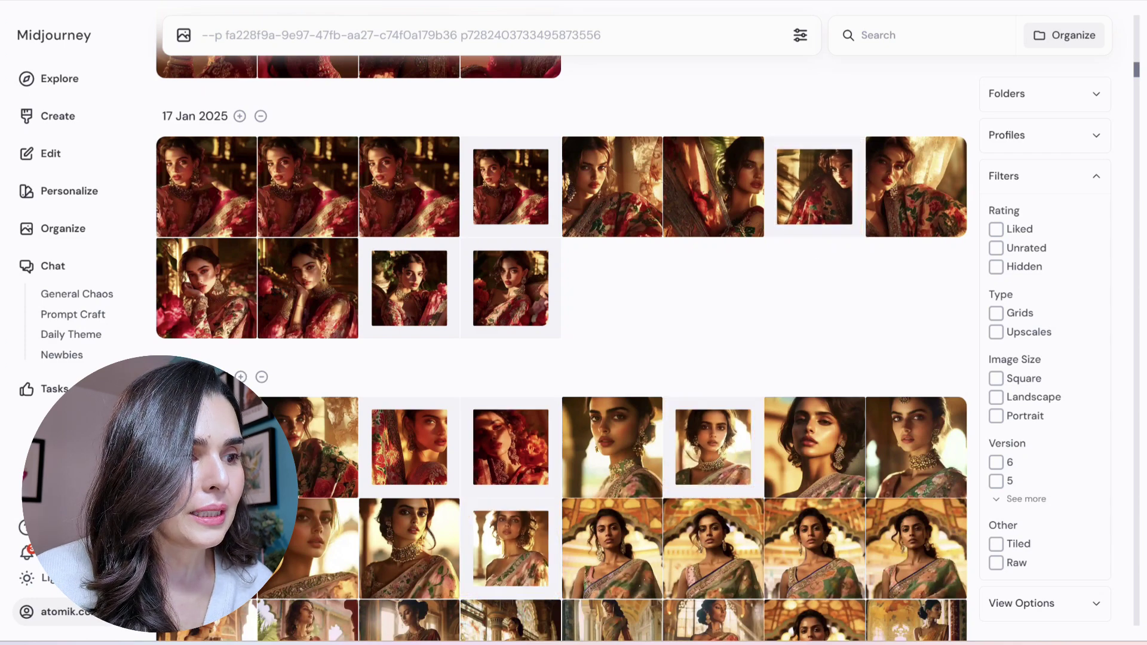
scroll(688, 299, "up", 1)
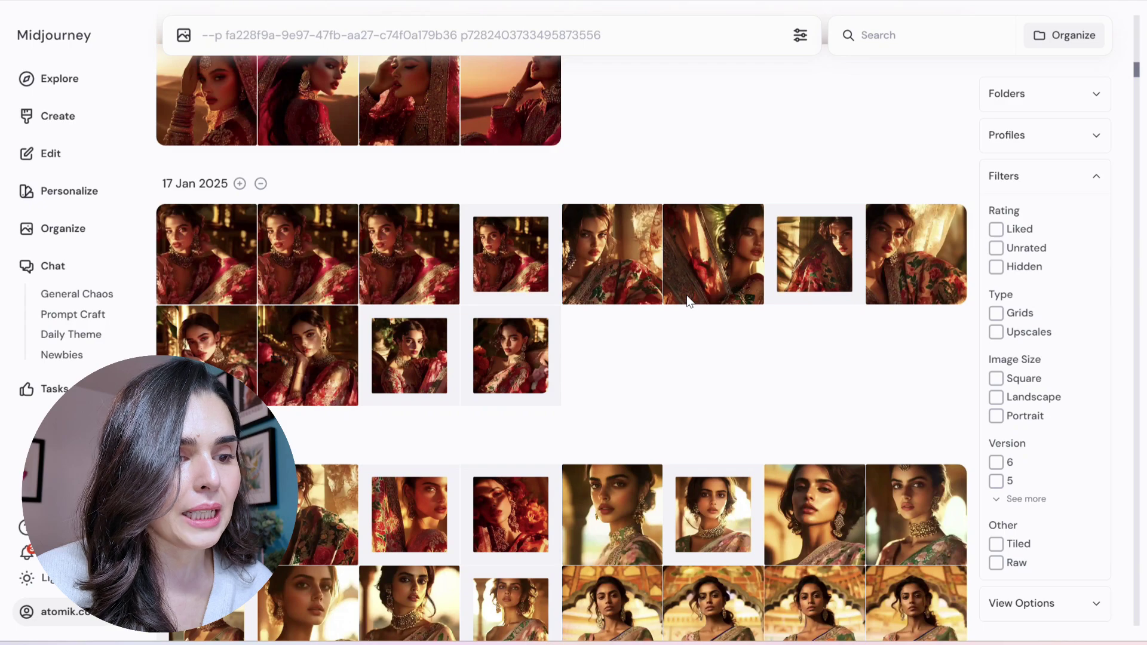
scroll(689, 302, "up", 15)
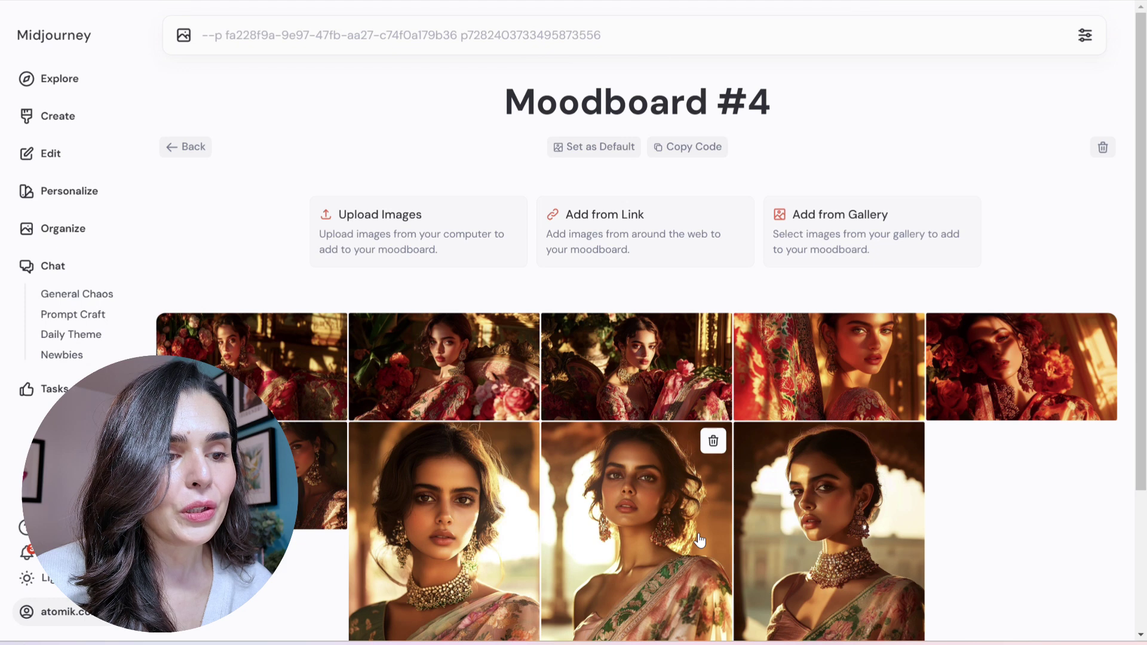
Step: Copy the code of Moodboard #4 into the prompt and combine it with the text of the earlier brunette fashion portrait
left_click(696, 150)
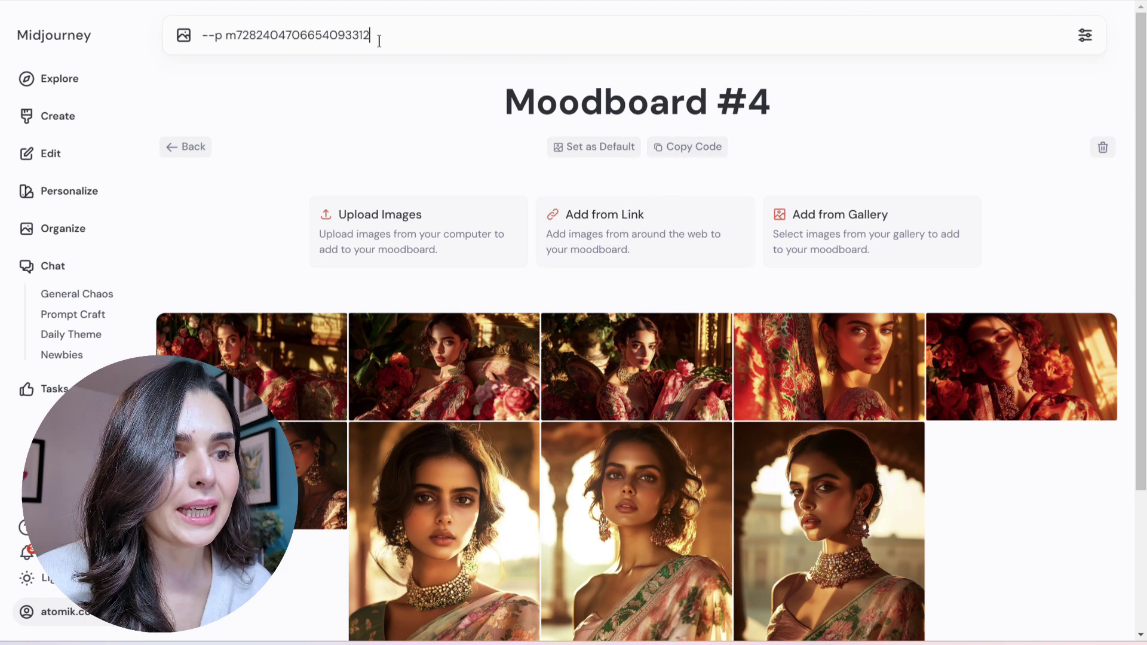
left_click_drag(378, 36, 179, 36)
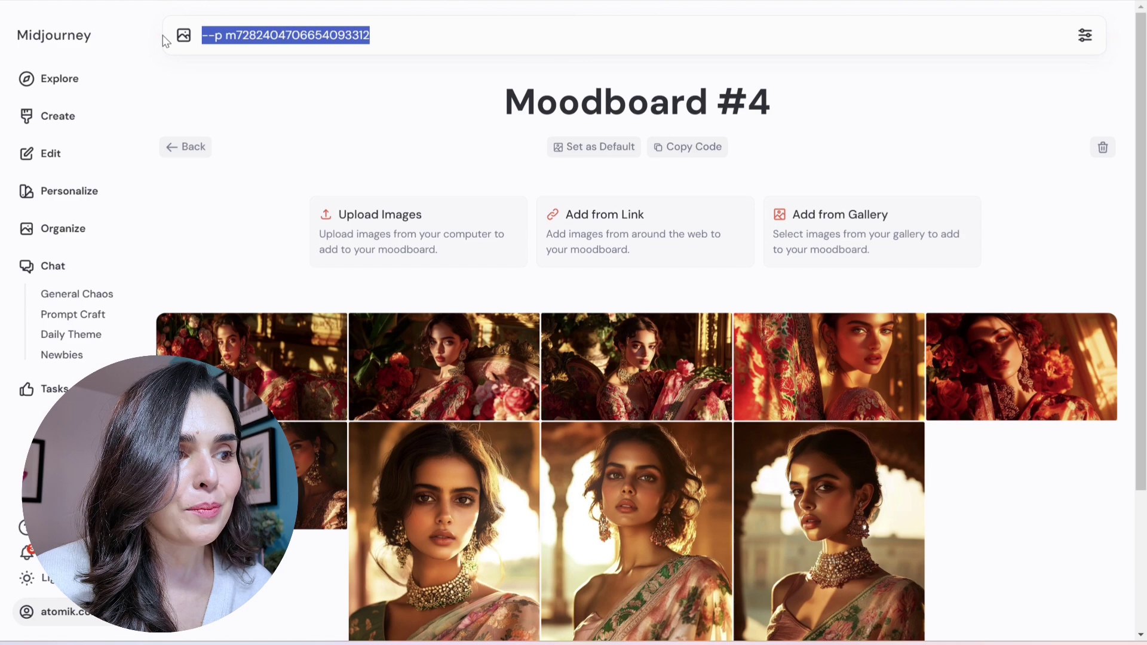
left_click(66, 114)
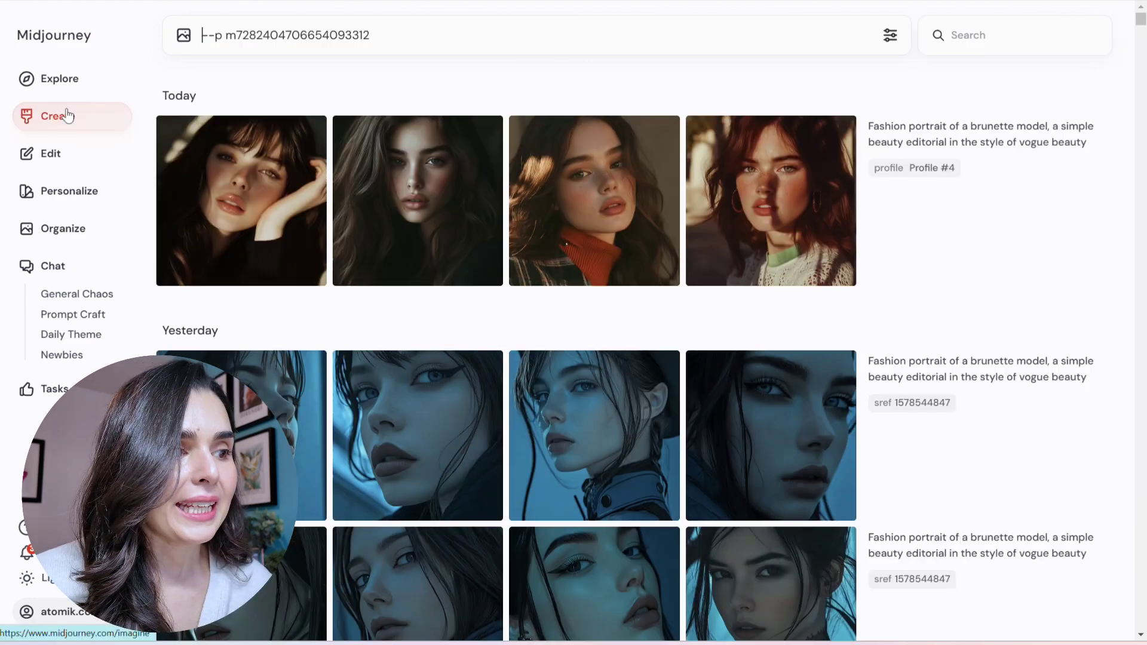
left_click(1102, 151)
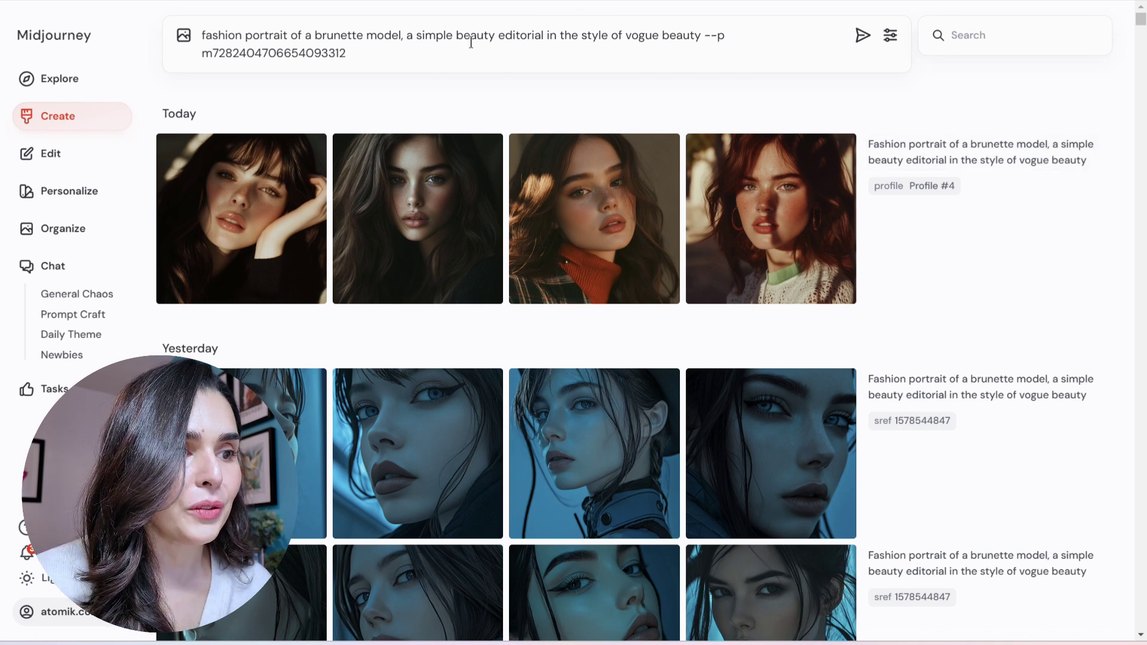
left_click(386, 56)
left_click_drag(386, 56, 941, 73)
left_click(709, 40)
key("BackSpace")
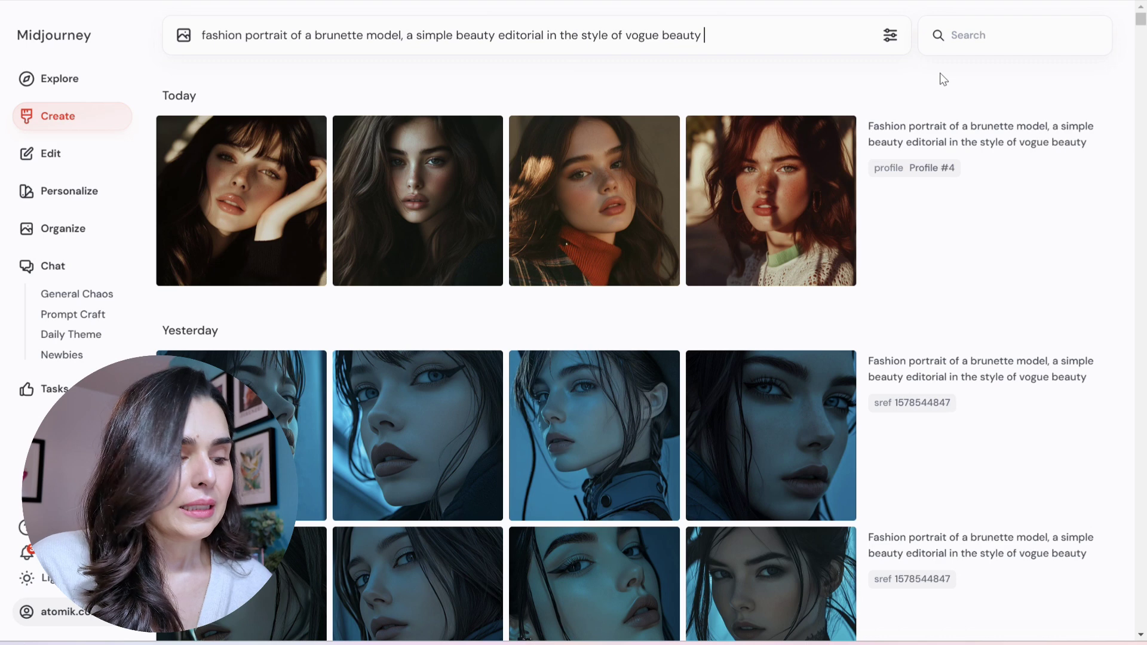
key("ctrl+v")
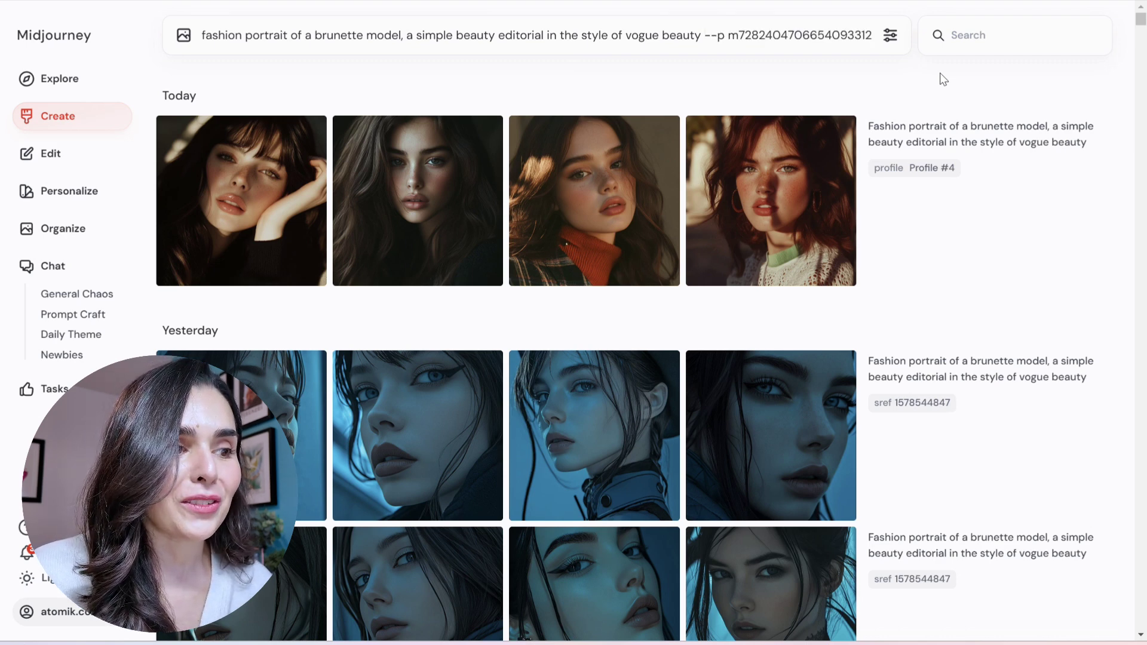
key("Return")
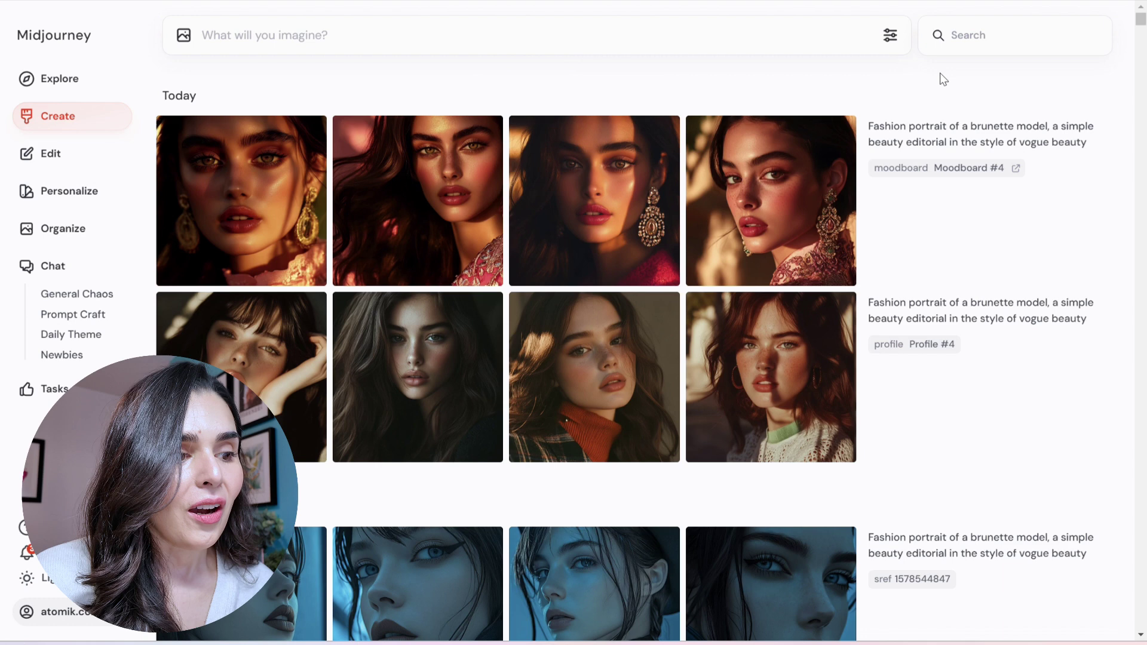
Step: Compare the moodboard portraits with the profile ones, view the personalization options and return to the generated images
mouse_move(913, 117)
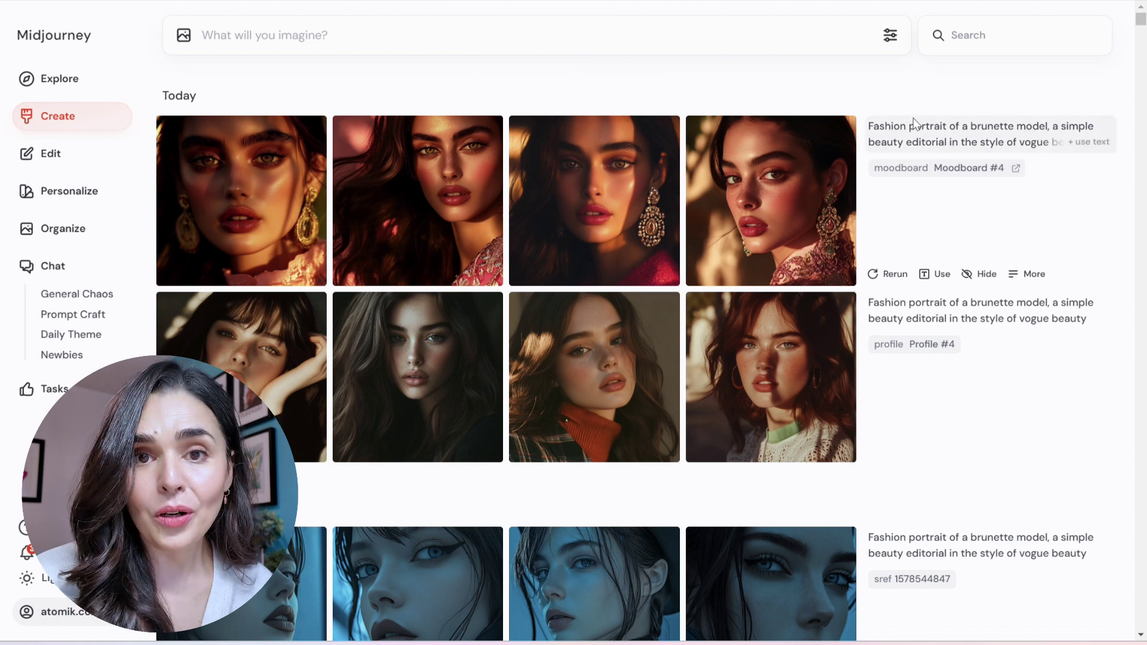
mouse_move(802, 219)
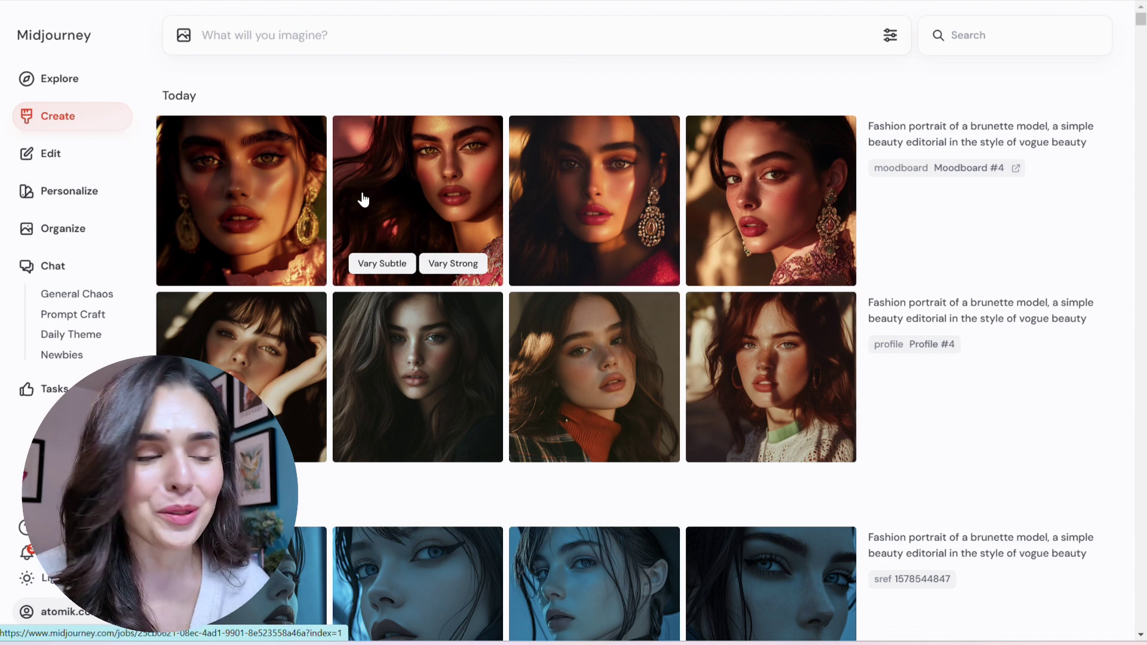
left_click(69, 191)
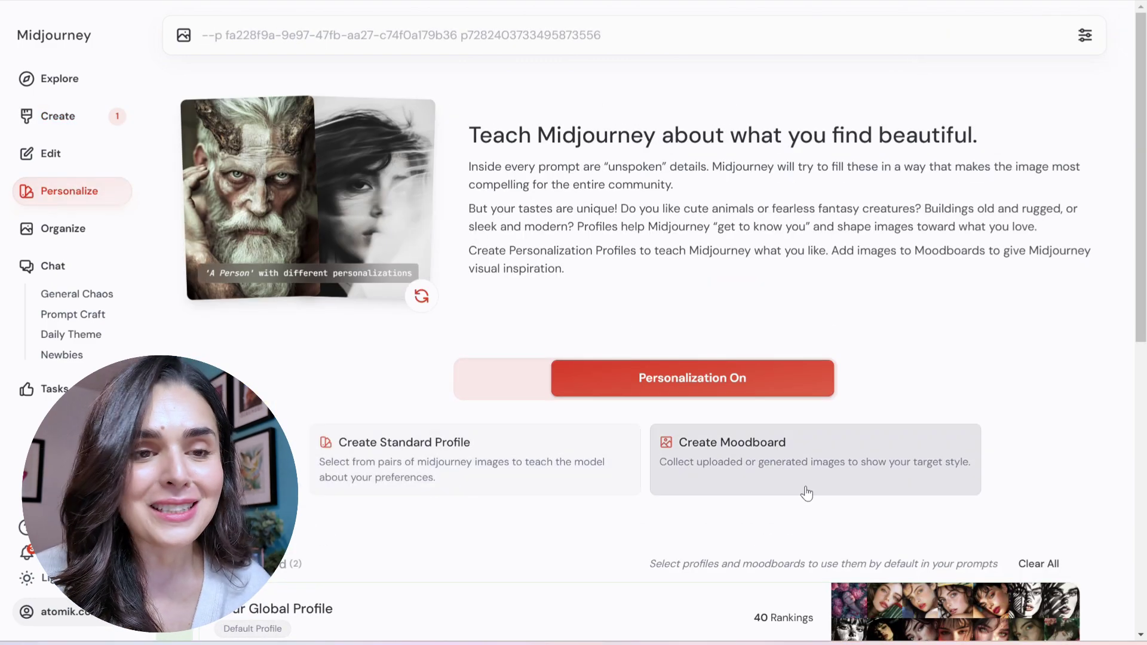
left_click(55, 115)
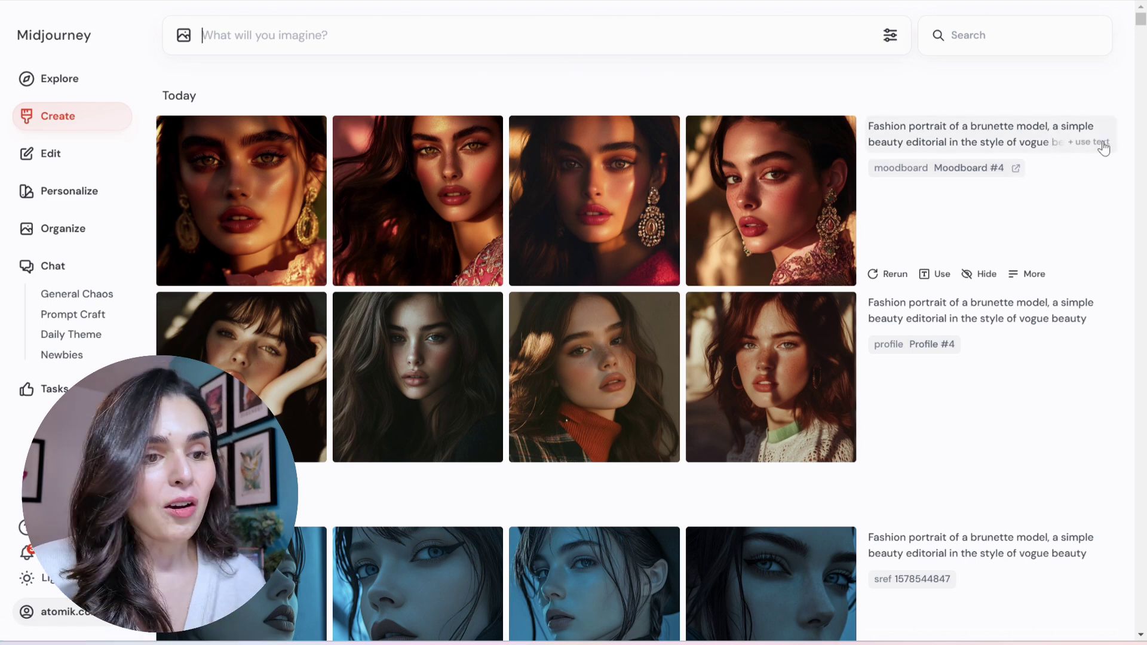
Step: Generate the reused brunette portrait prompt with --sref random, and rerun the resulting job for another set
left_click(1103, 146)
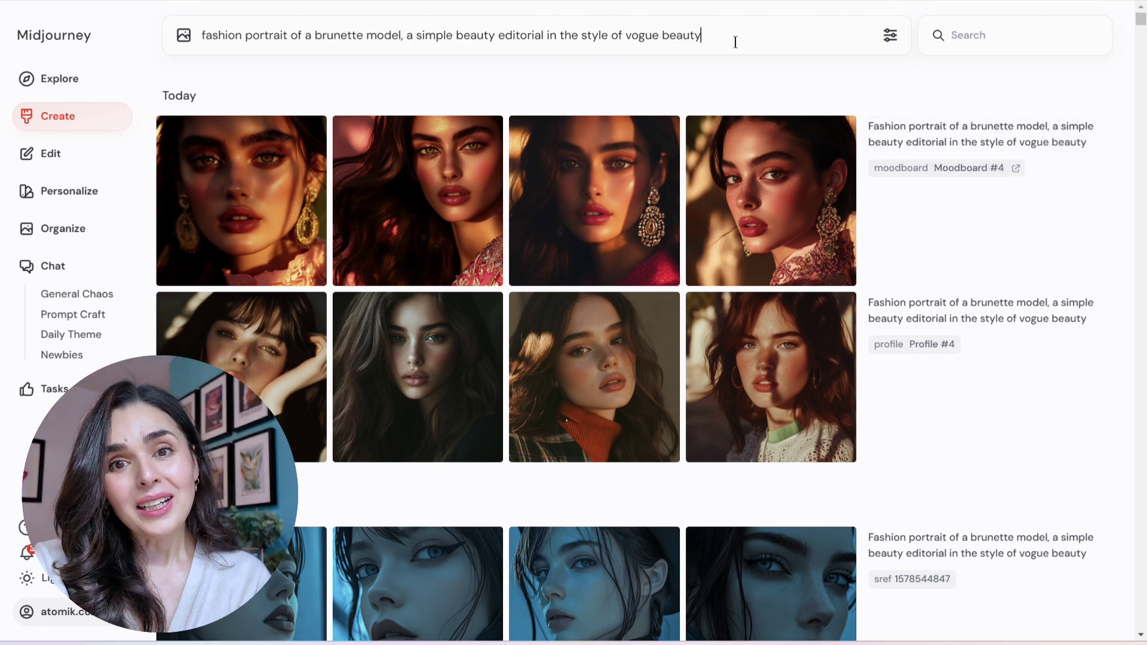
type("--")
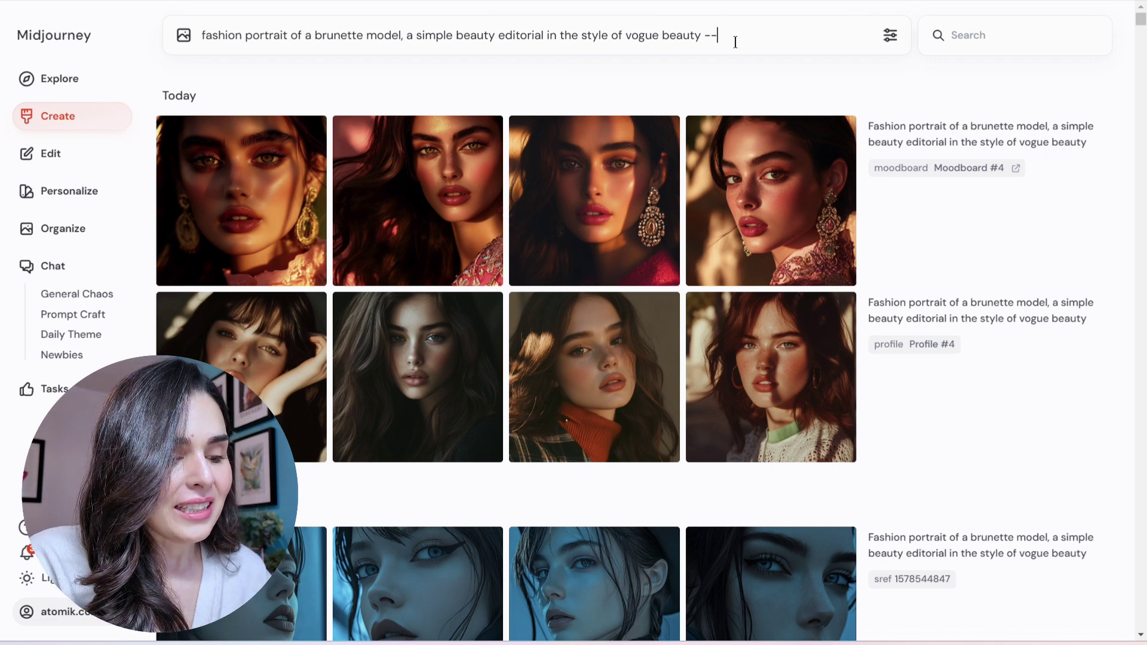
type("sref")
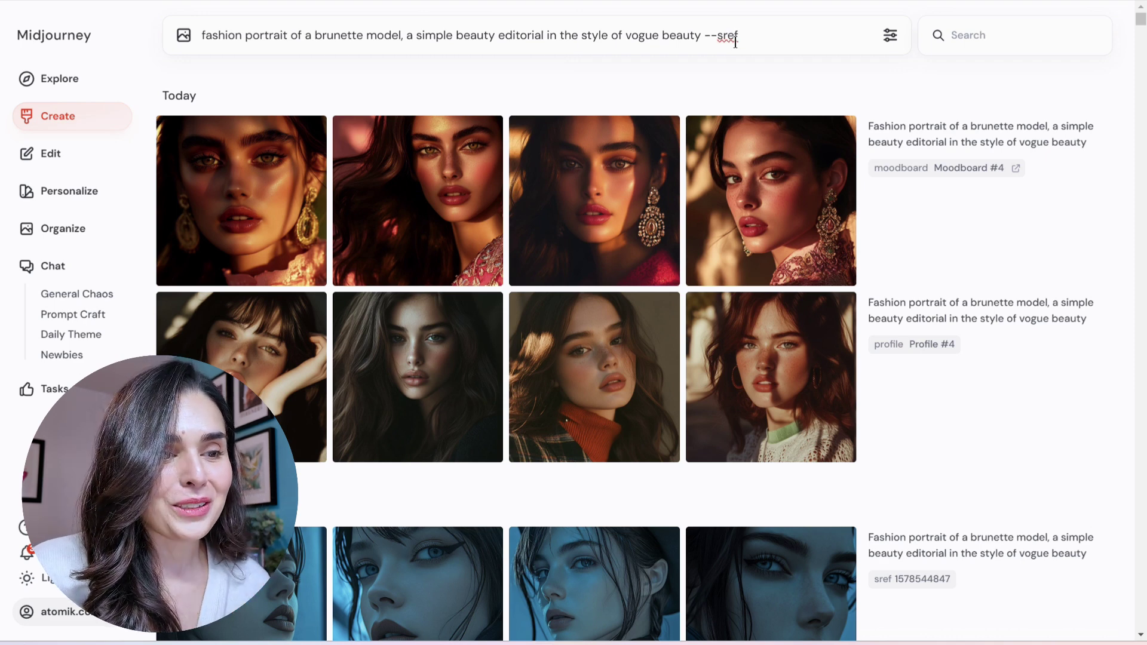
type(" random")
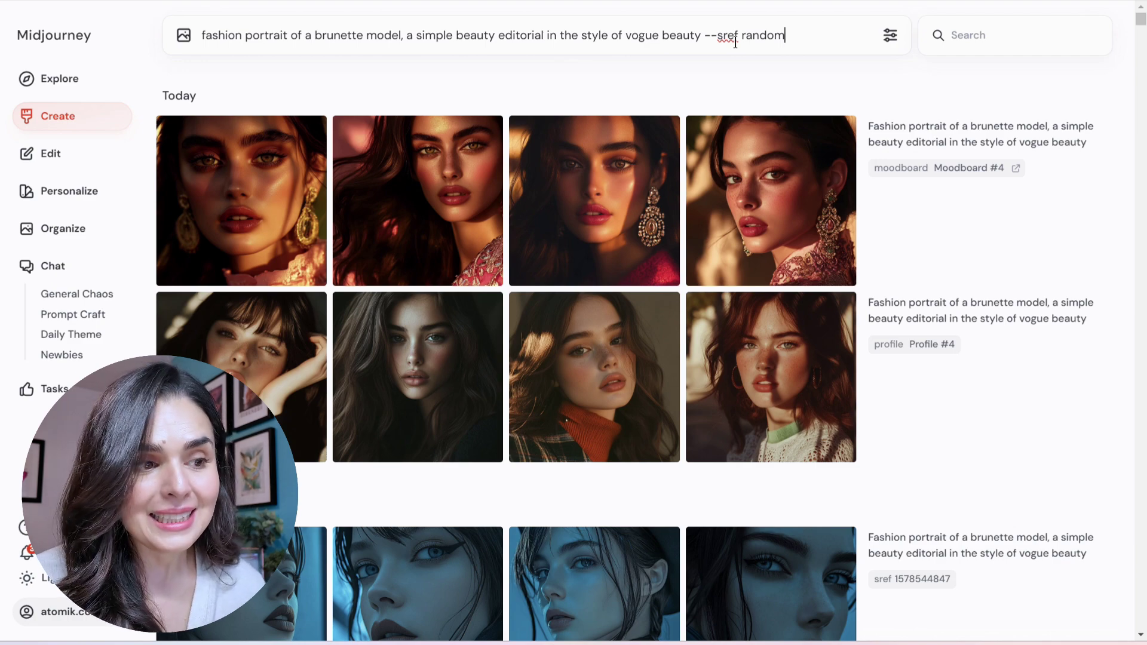
key("Return")
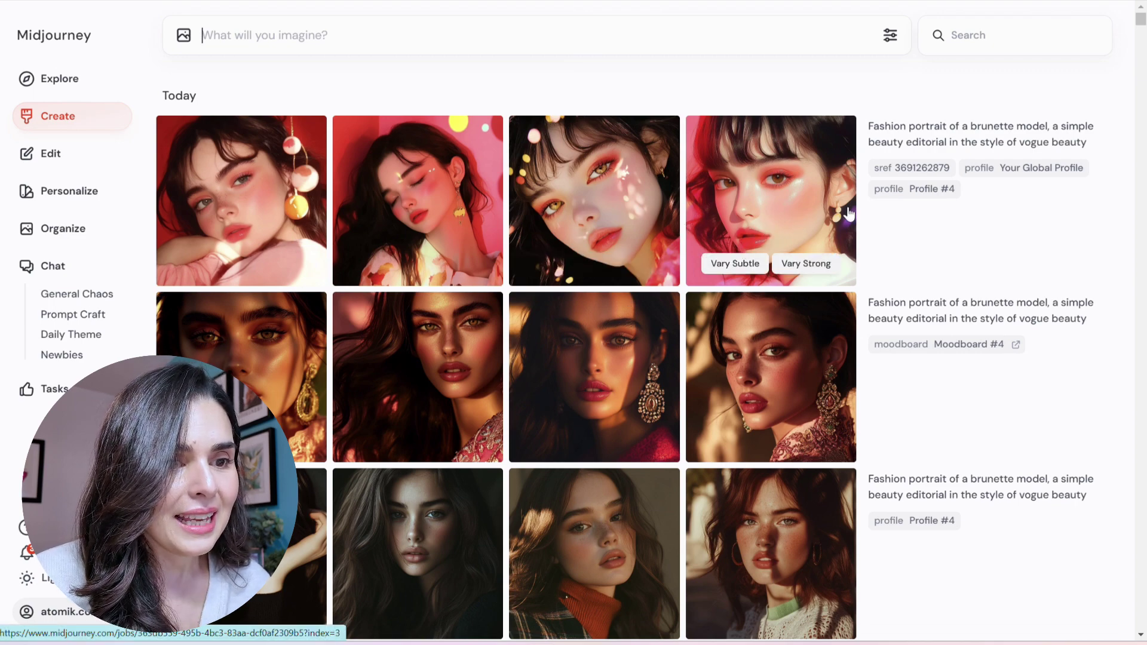
left_click(893, 275)
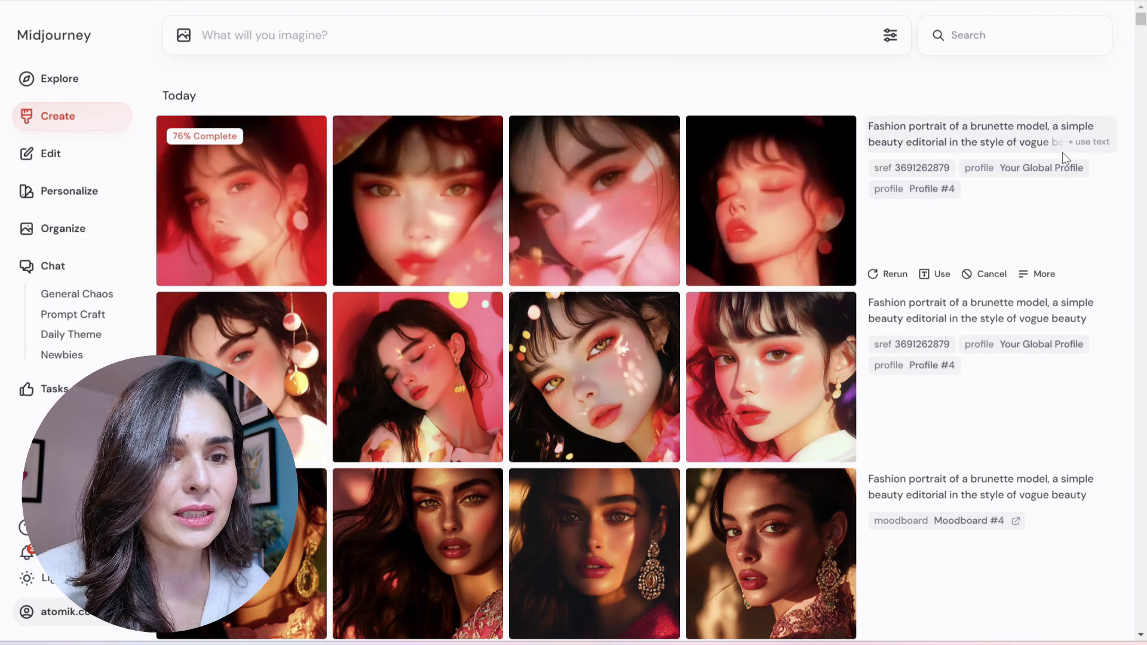
left_click(1094, 143)
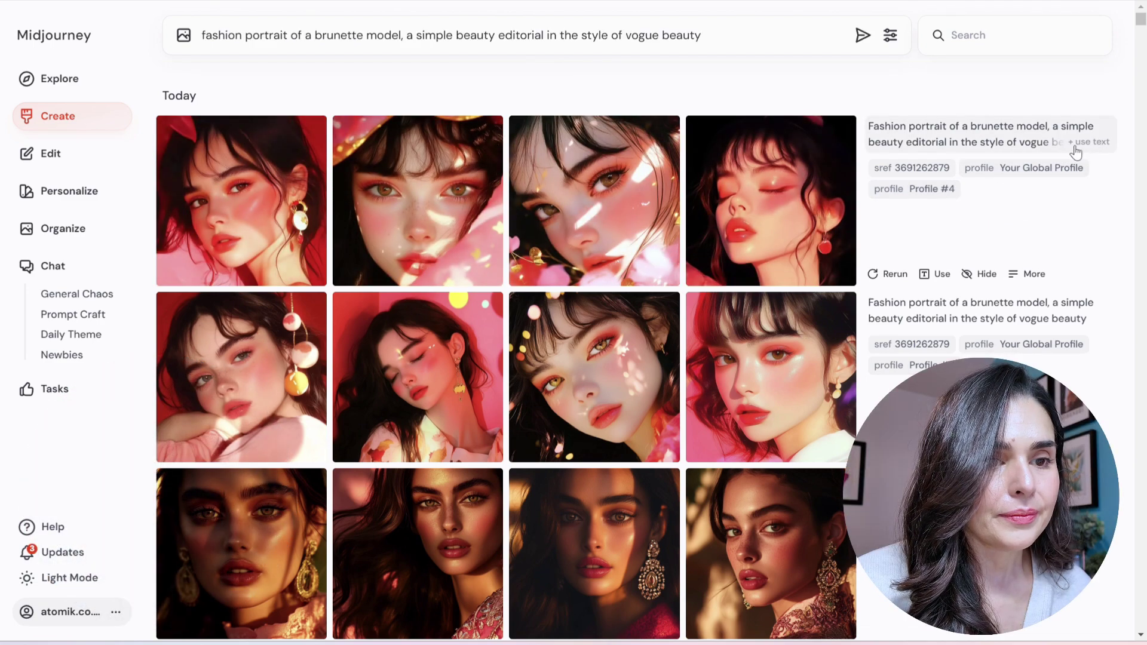
left_click(917, 170)
left_click(891, 37)
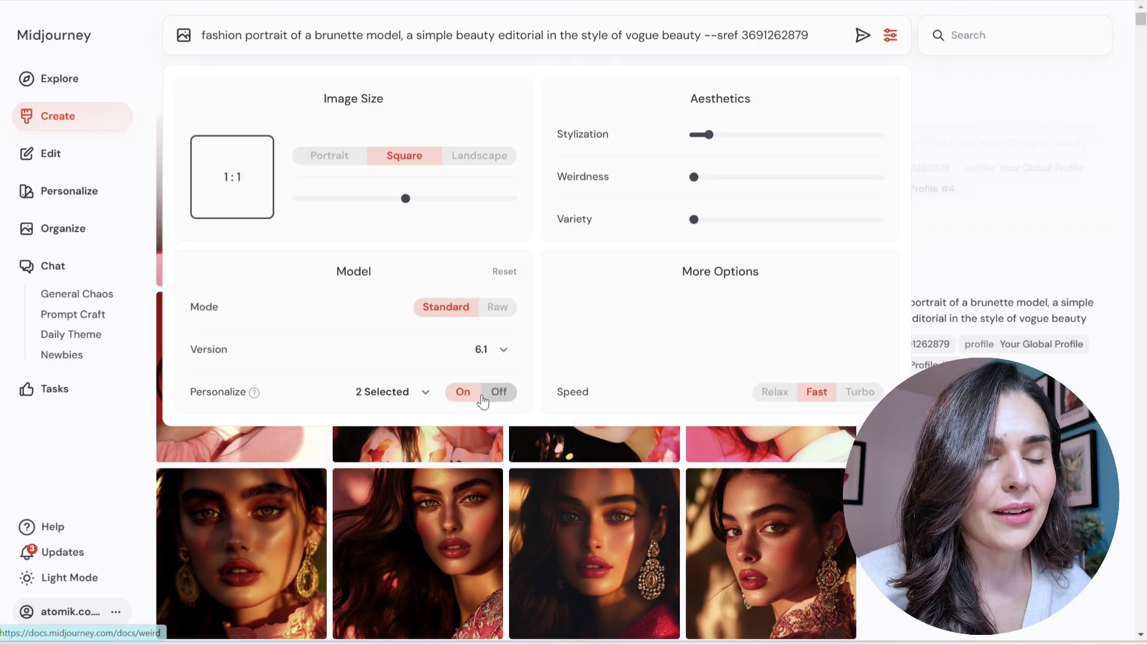
left_click(418, 399)
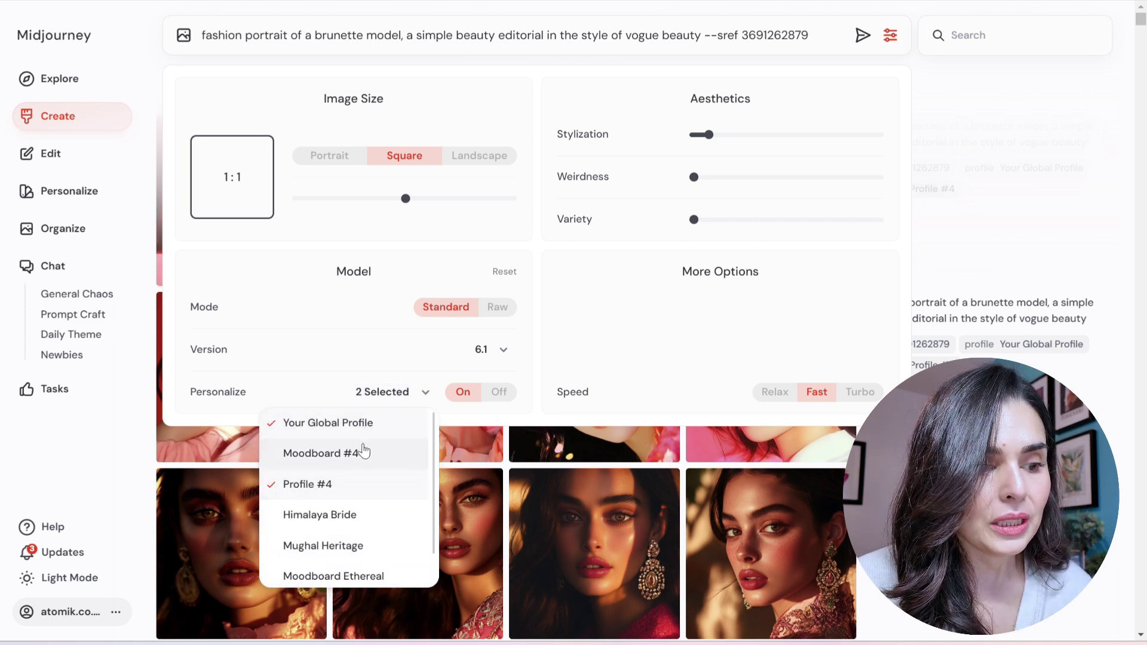
left_click(498, 392)
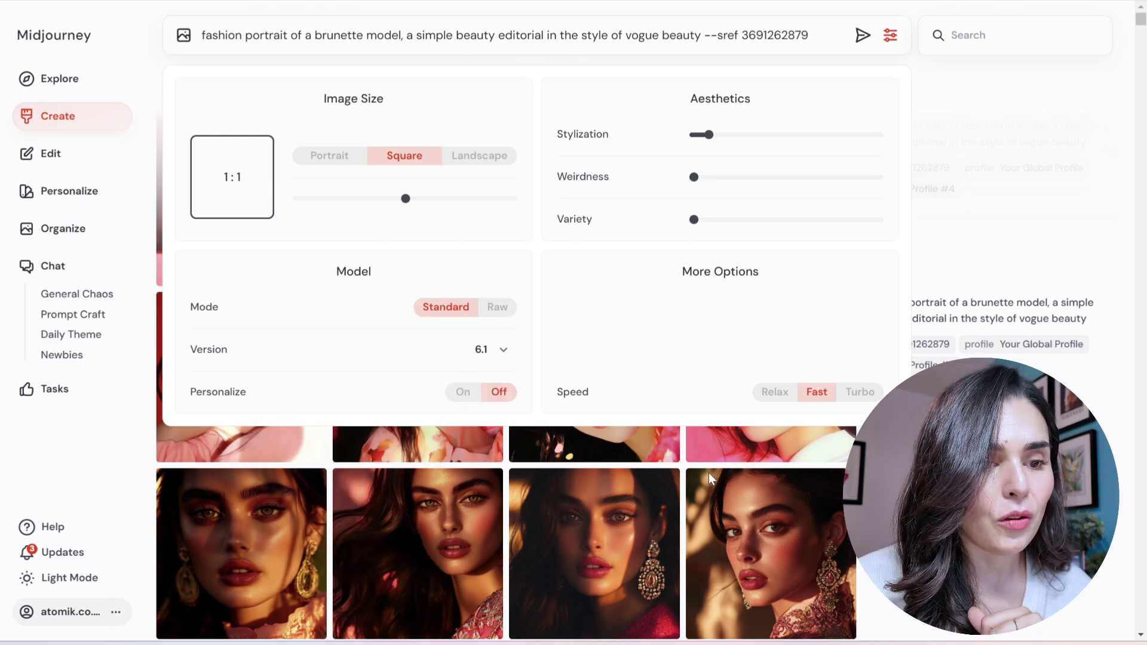
left_click(861, 37)
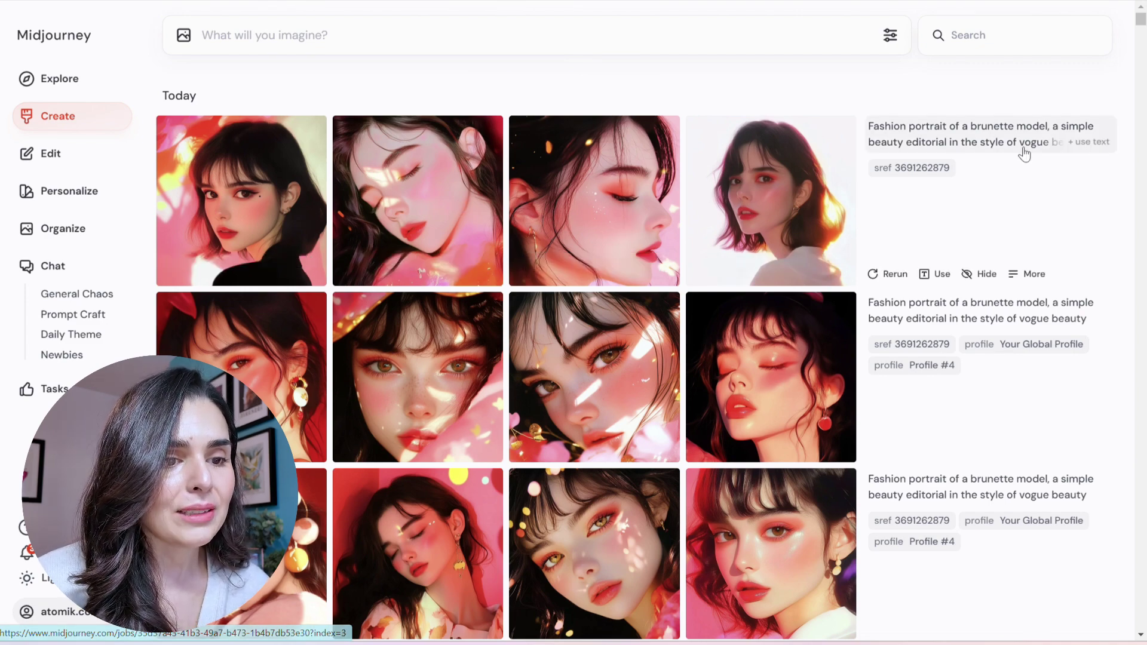
left_click(892, 275)
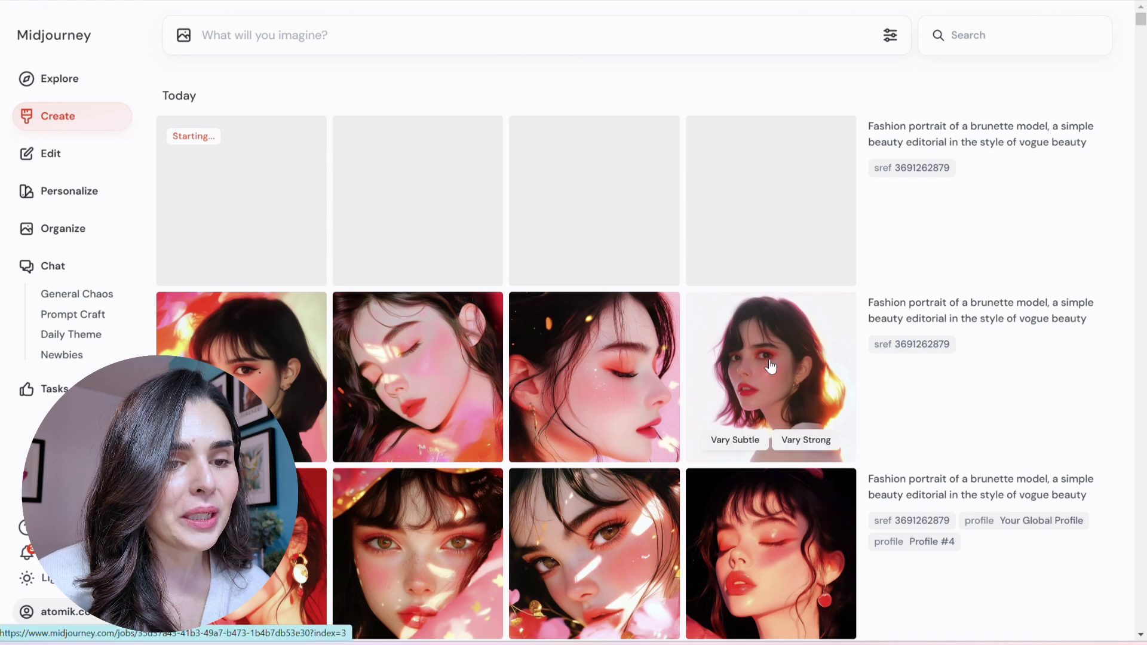
scroll(771, 366, "down", 2)
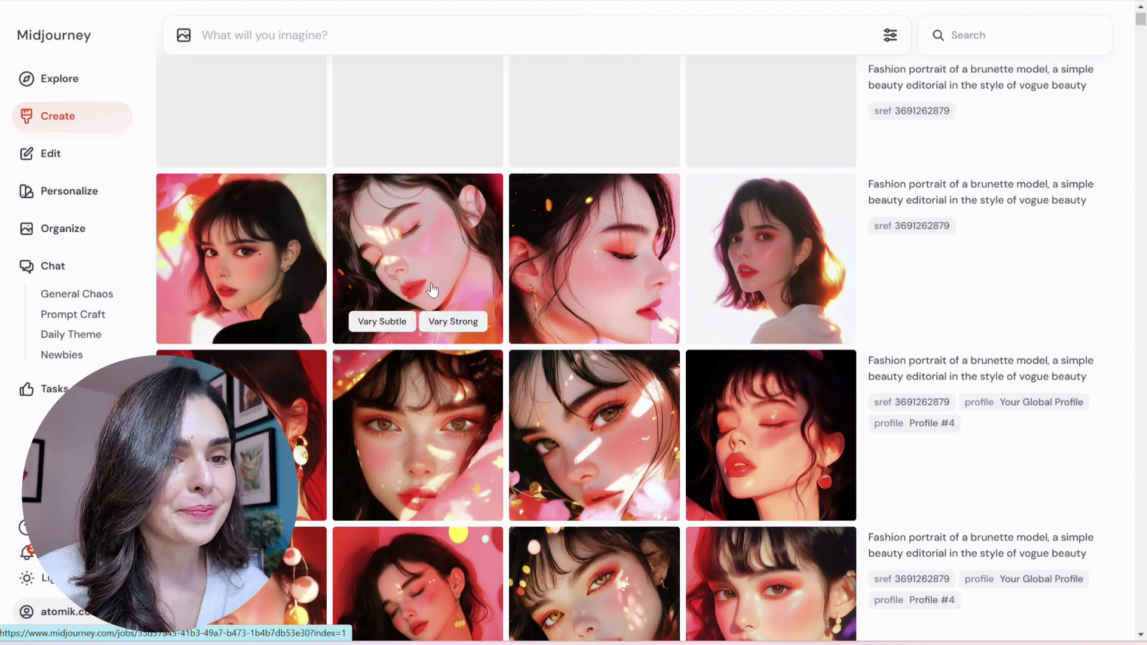
scroll(433, 290, "up", 2)
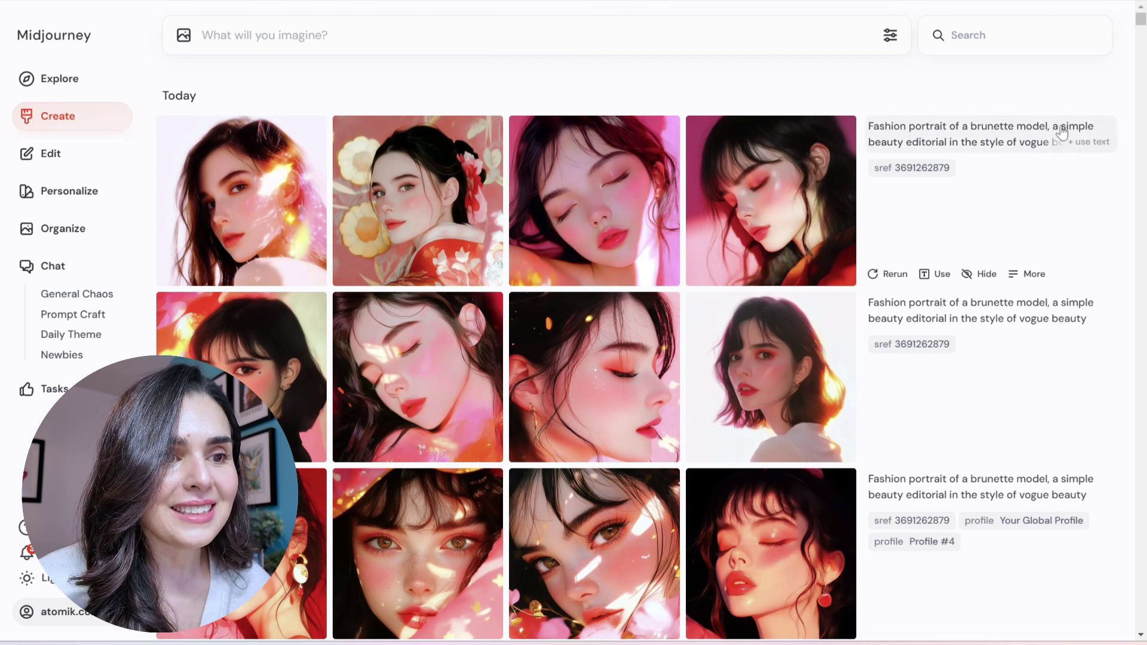
Step: Generate the brunette portrait prompt with --sref random and no personalization, and rerun the new style's job once
left_click(1097, 148)
left_click(739, 37)
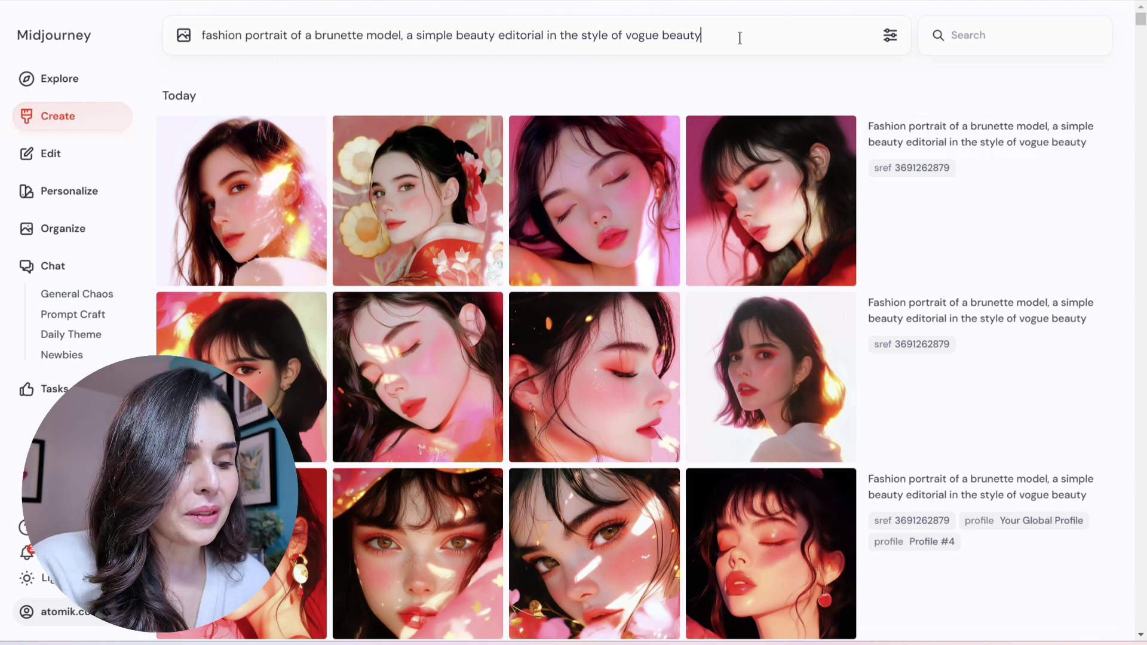
type("--sref random")
key("Return")
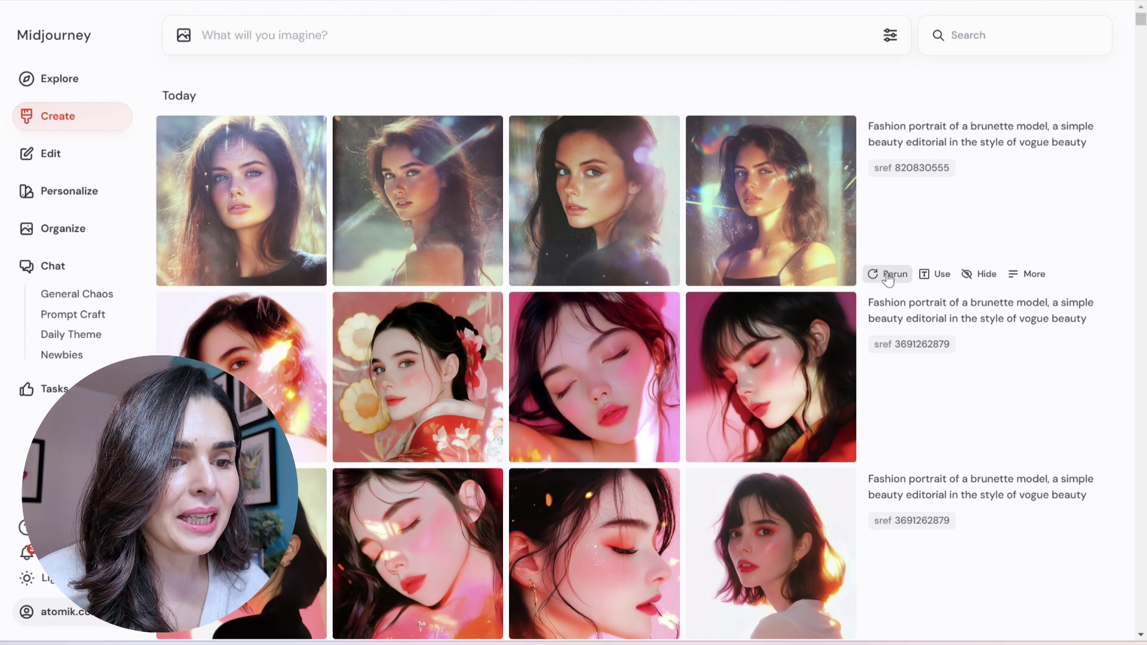
left_click(889, 275)
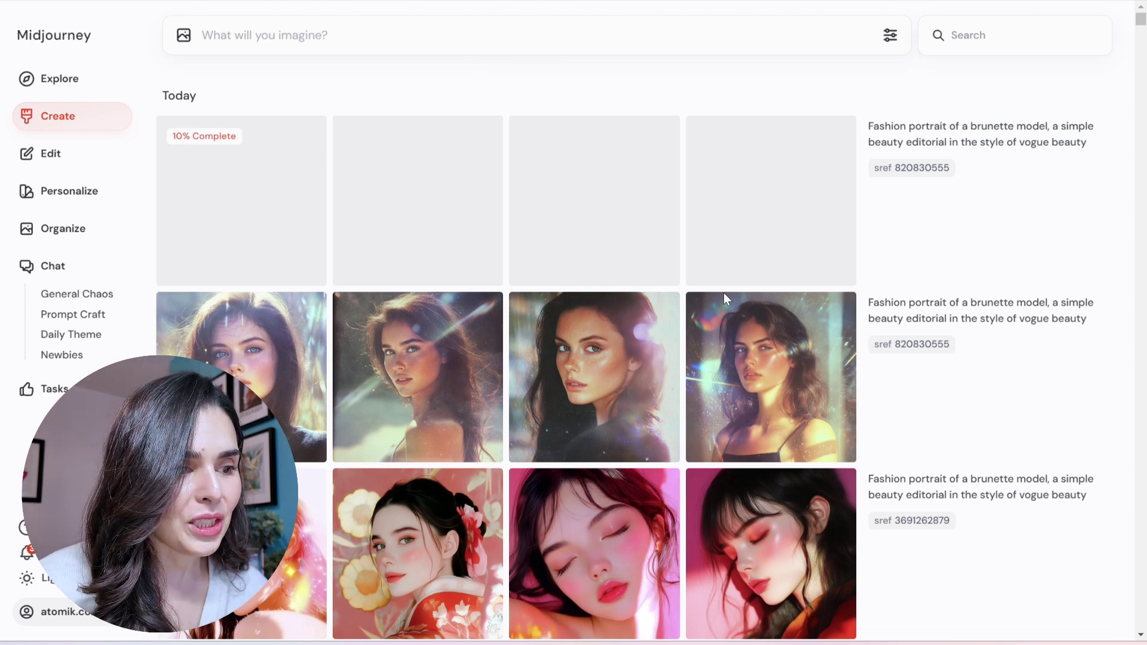
mouse_move(765, 359)
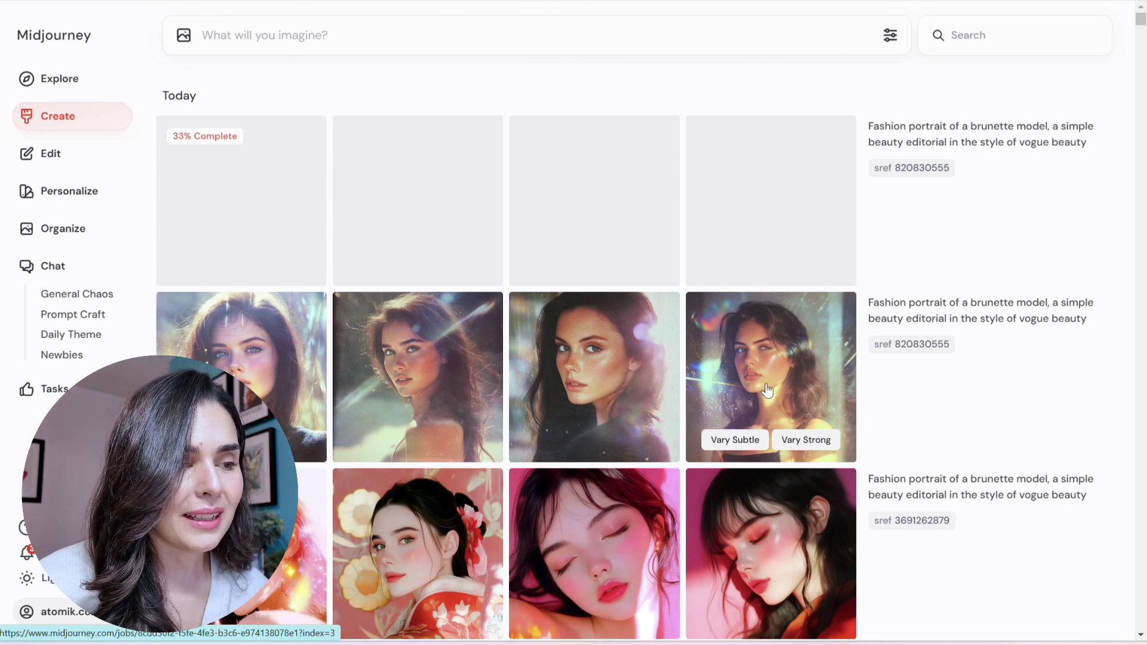
mouse_move(884, 463)
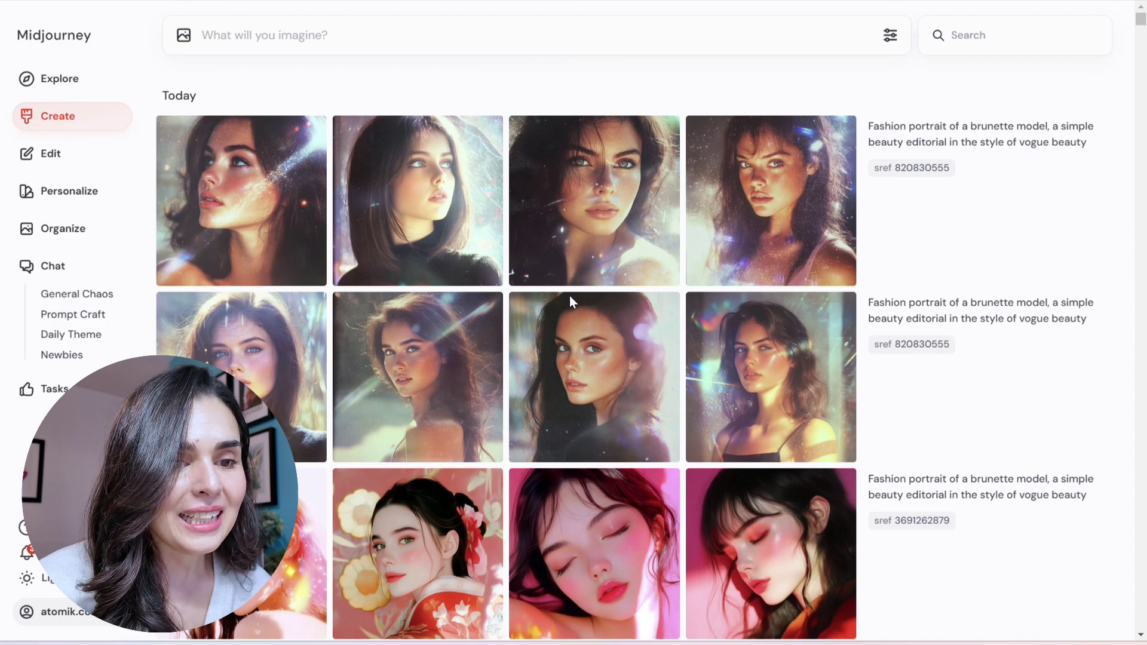
Step: Reuse the text of the earlier gorgeous girl portrait with vines and roses, removing "in the style of atomik photography" from it
scroll(569, 297, "down", 20)
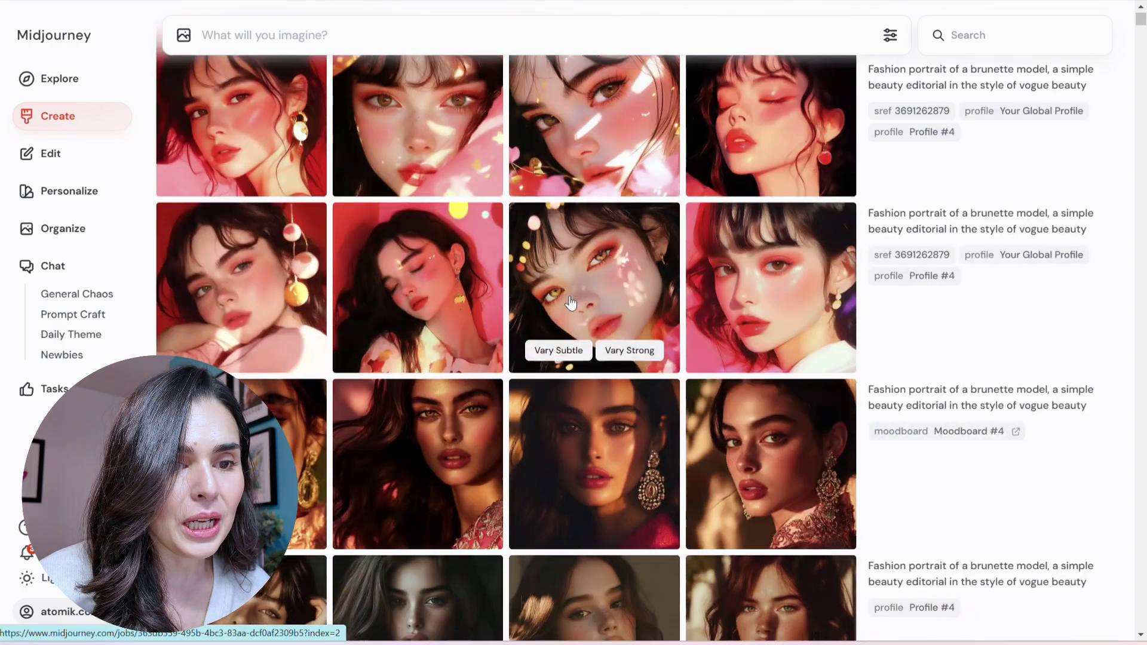
scroll(571, 302, "down", 20)
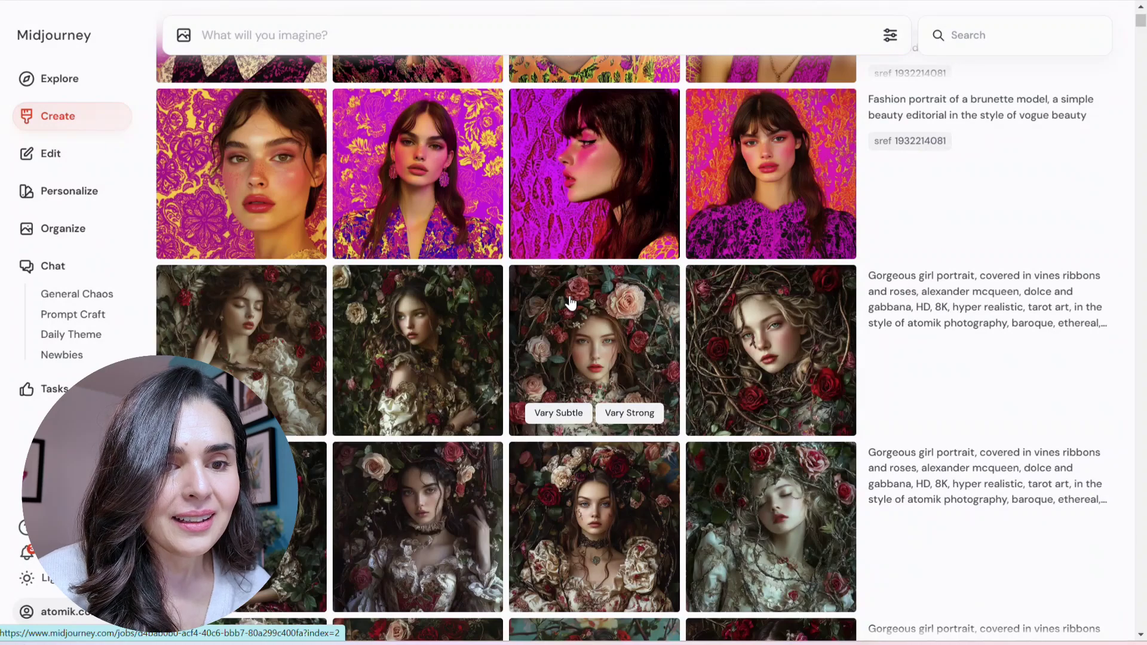
mouse_move(896, 322)
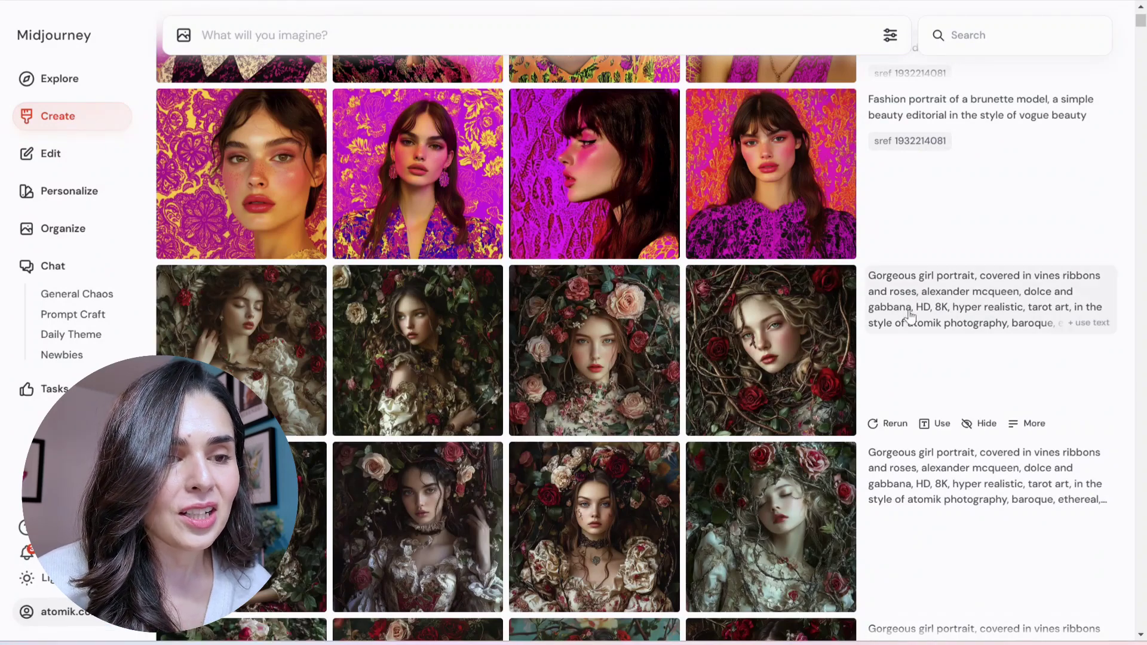
left_click(1098, 324)
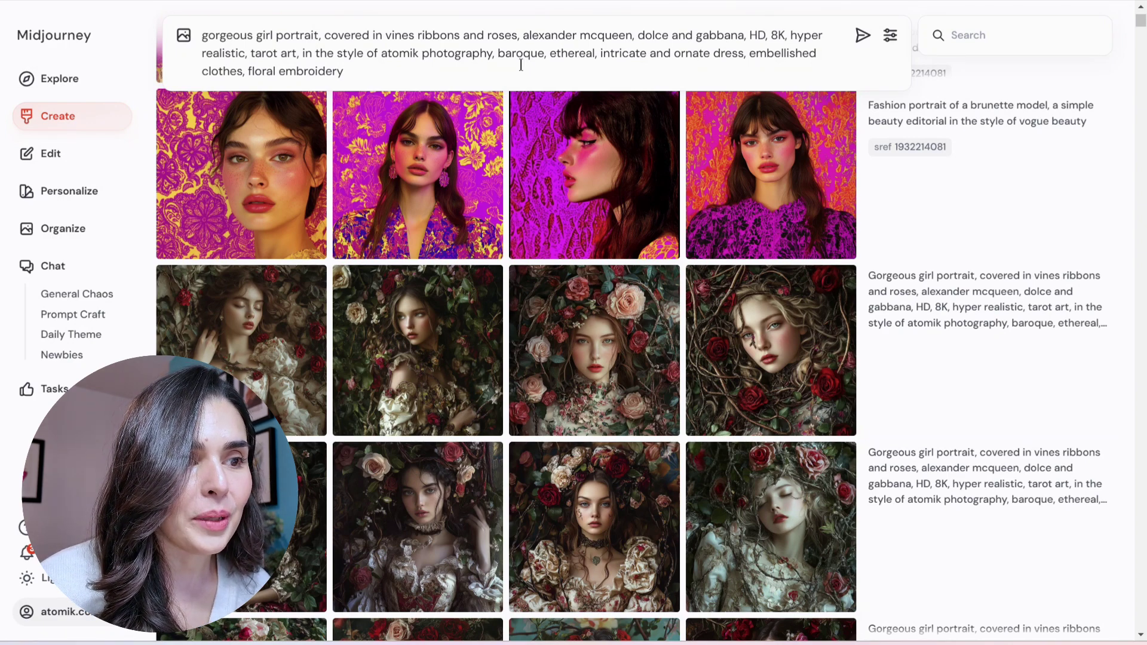
left_click(493, 54)
left_click_drag(496, 54, 254, 54)
left_click(448, 54)
key("BackSpace")
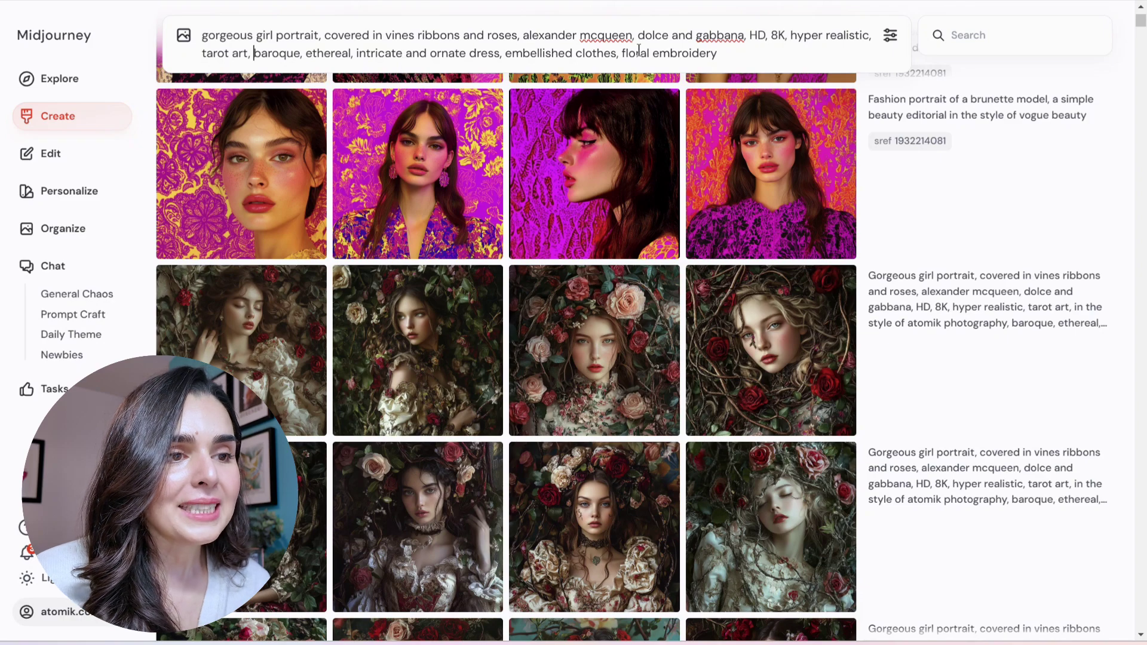
Step: Add the style reference 820830555 from the newest brunette job to the vines and roses prompt and generate it
scroll(861, 119, "up", 15)
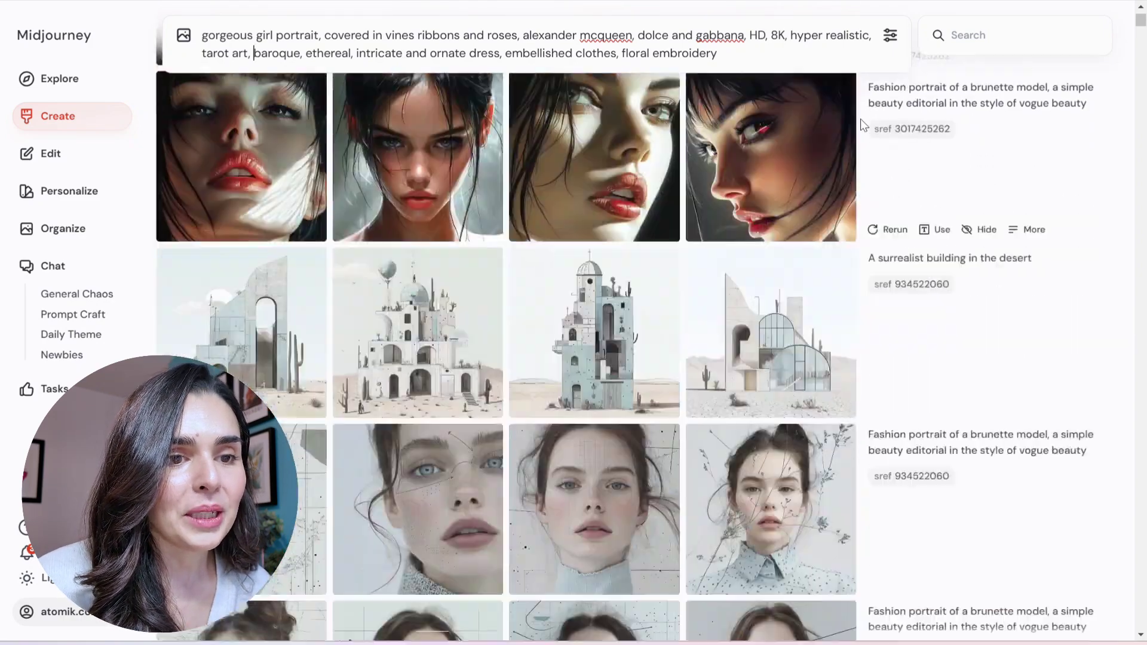
scroll(861, 120, "up", 5)
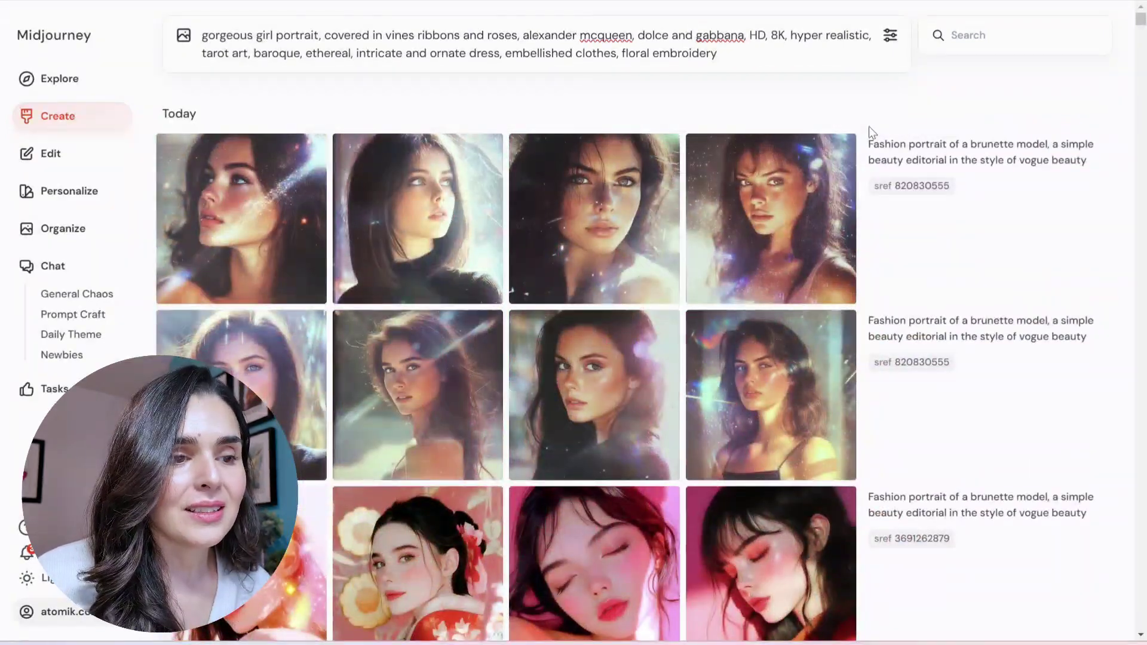
left_click(927, 189)
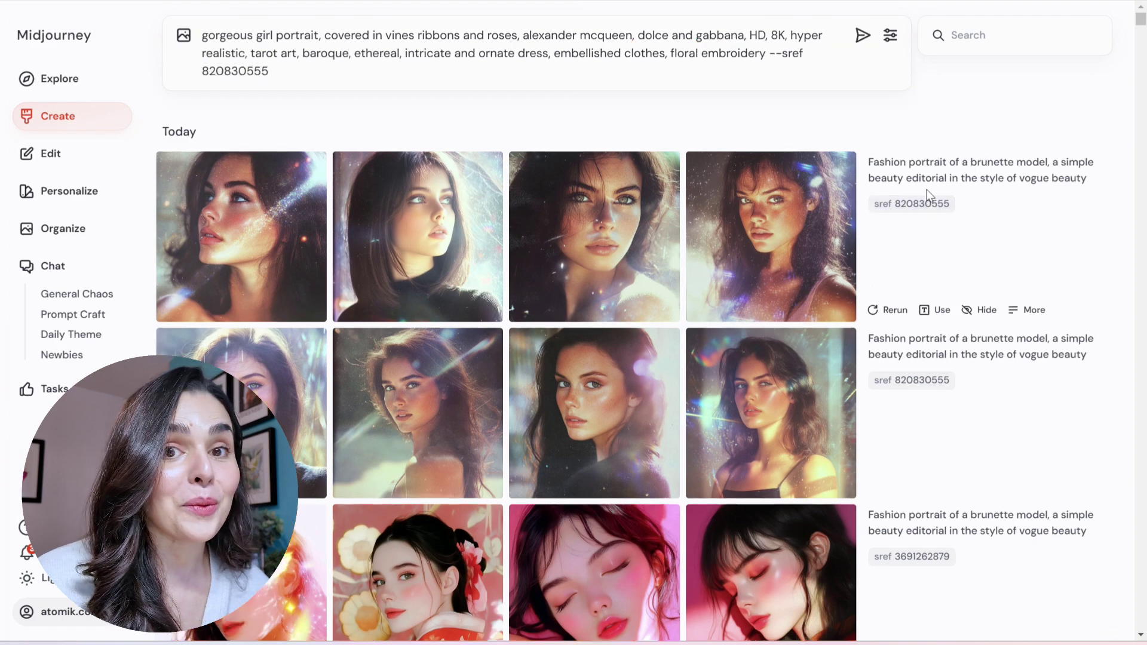
key("Return")
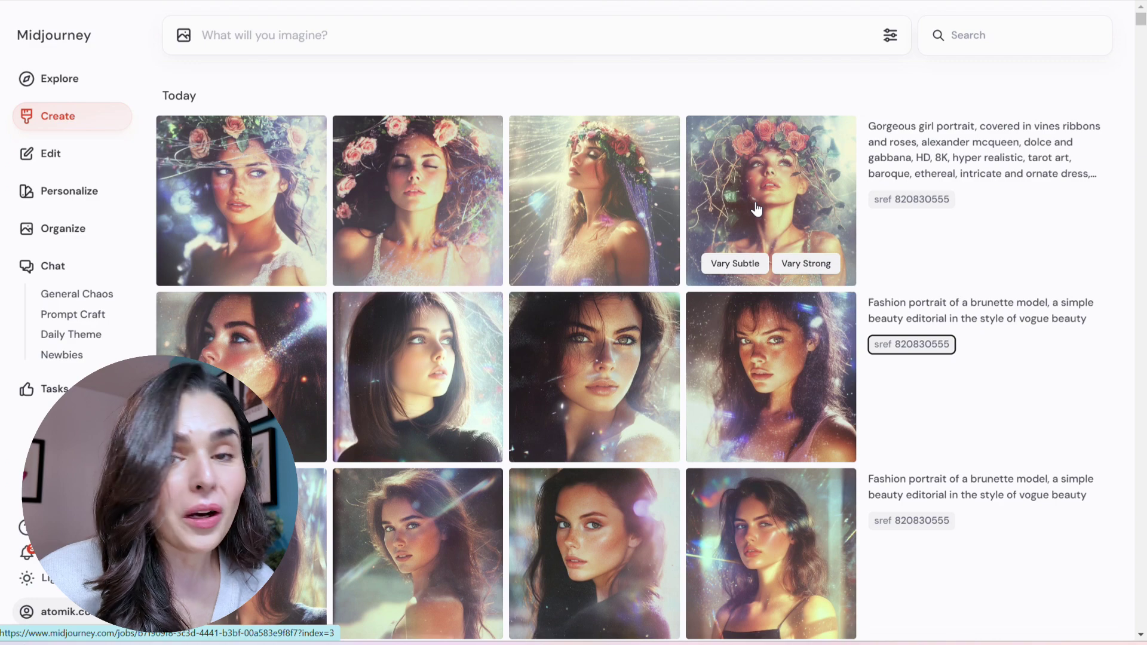
Step: Examine the earlier brunette portrait sets to compare the looks of their different style reference codes
scroll(757, 209, "down", 20)
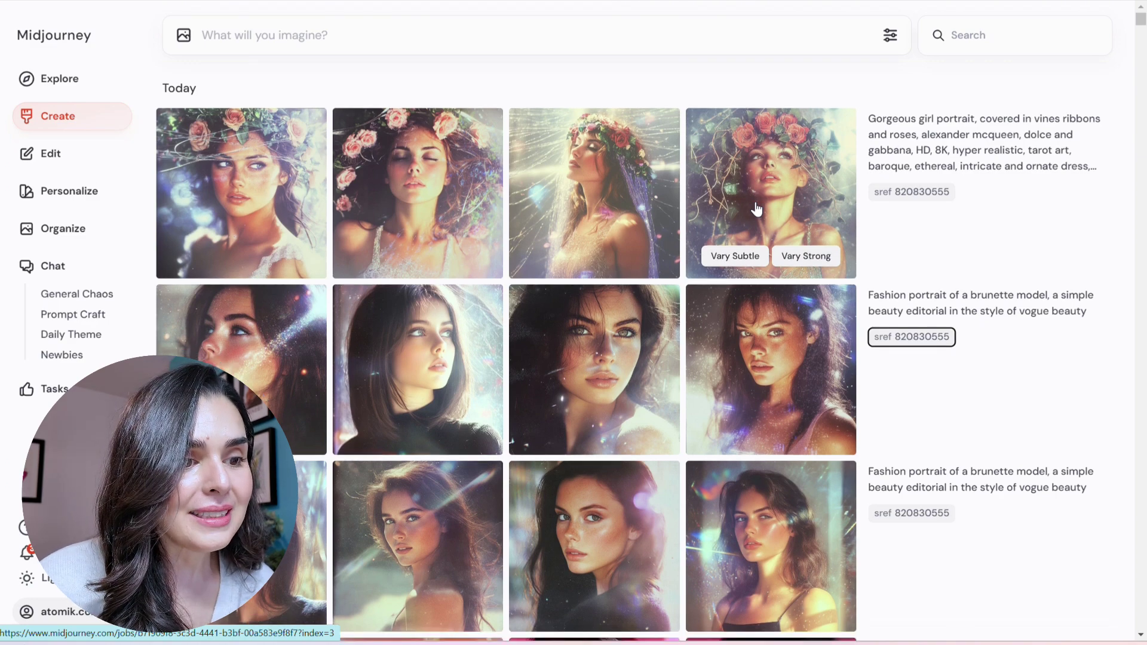
scroll(757, 209, "down", 5)
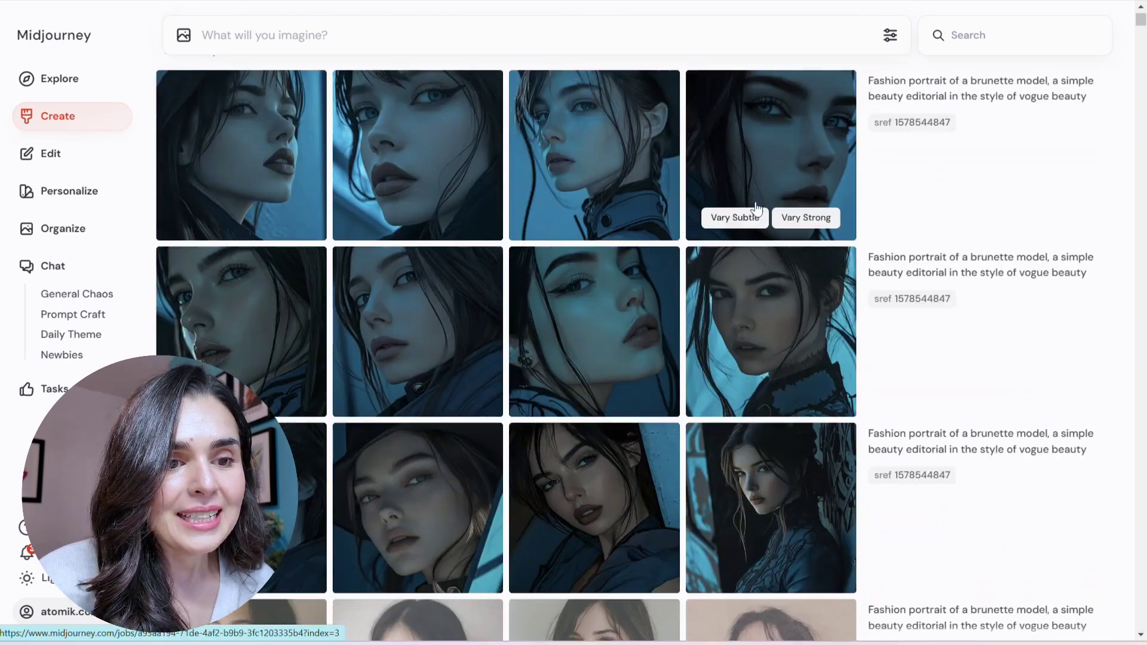
scroll(759, 236, "up", 4)
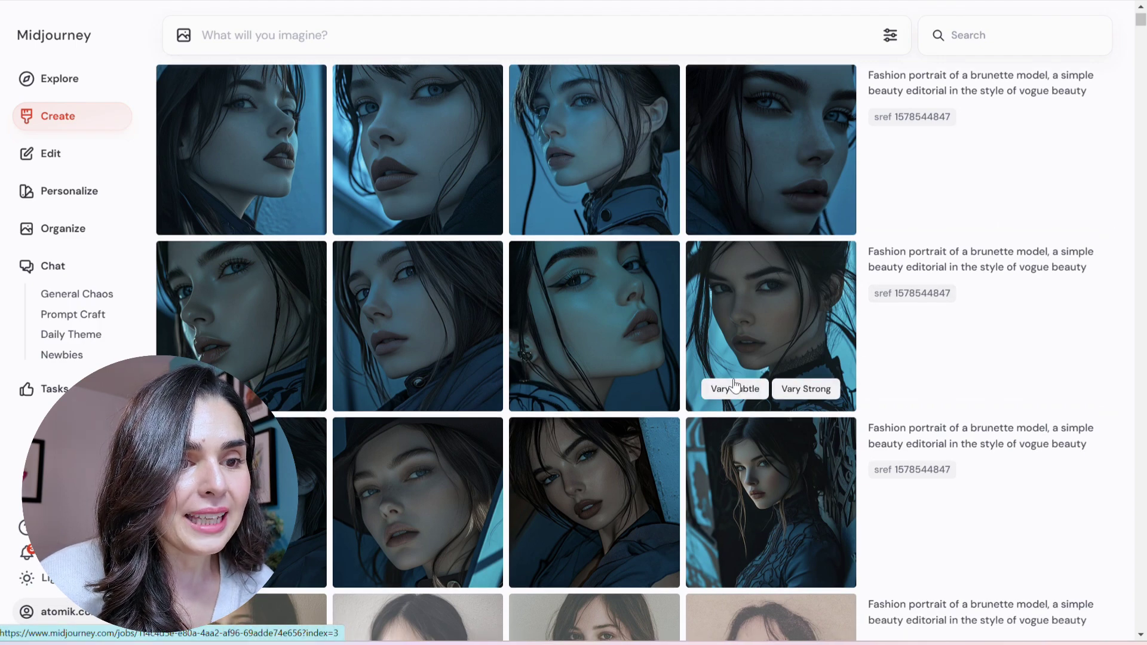
scroll(735, 386, "down", 5)
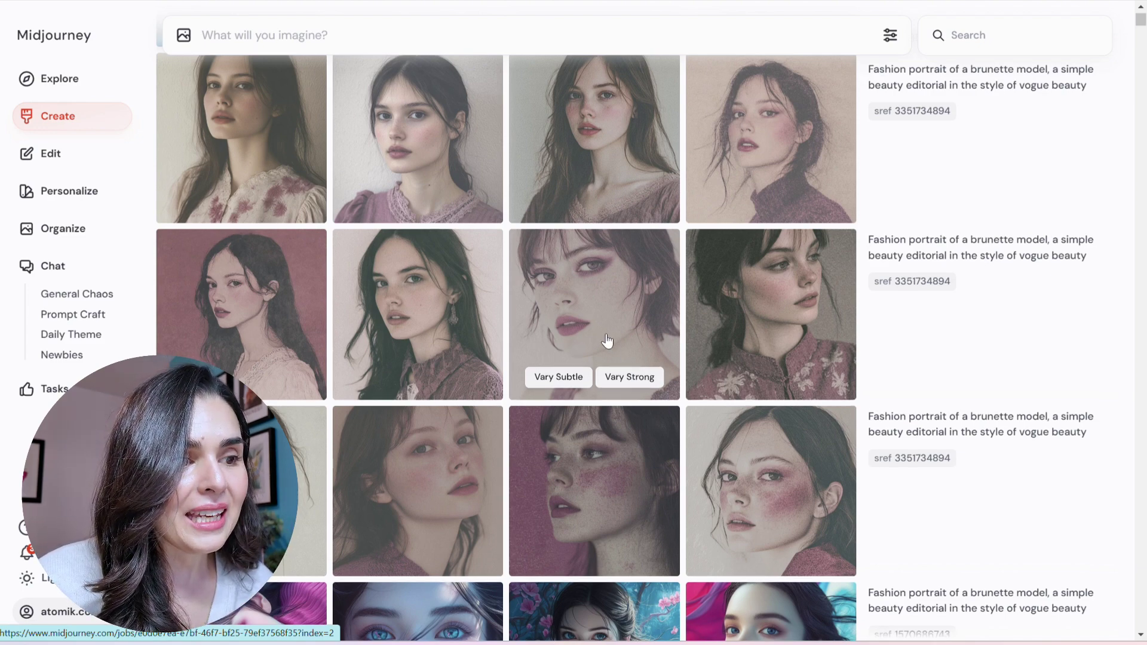
scroll(608, 341, "down", 8)
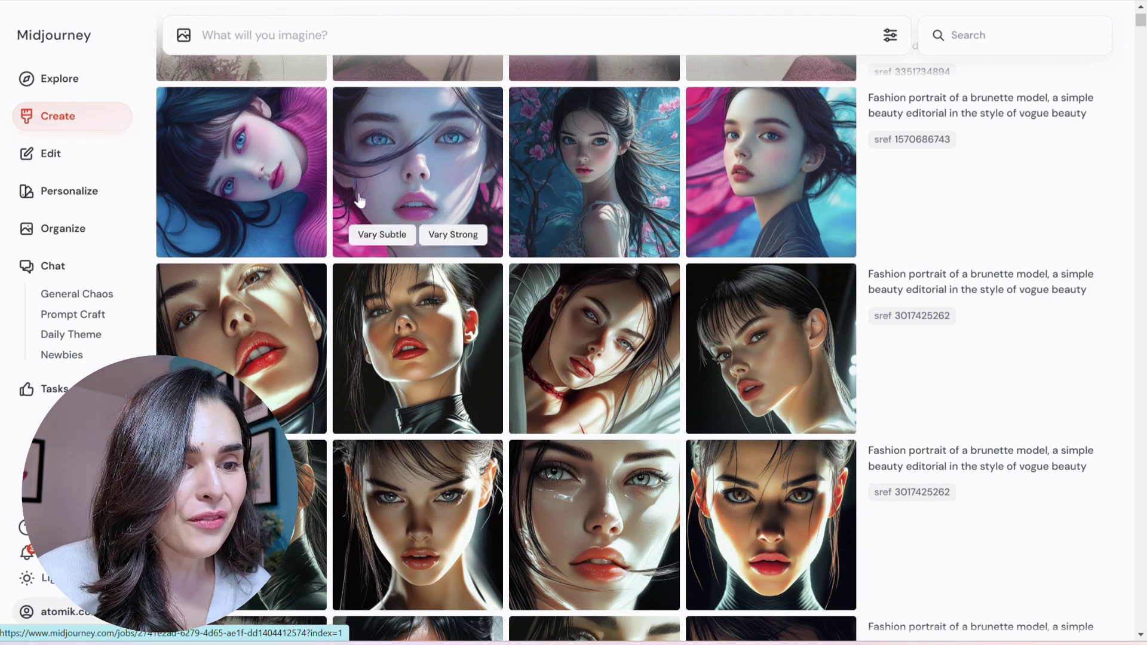
scroll(359, 200, "down", 3)
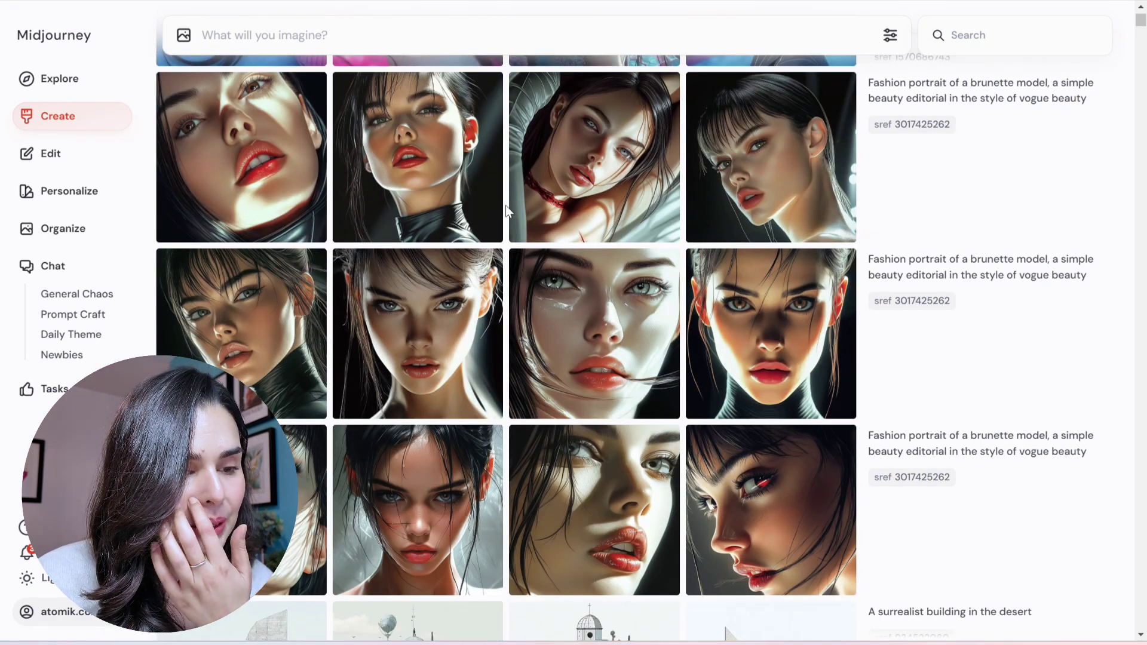
scroll(505, 209, "down", 3)
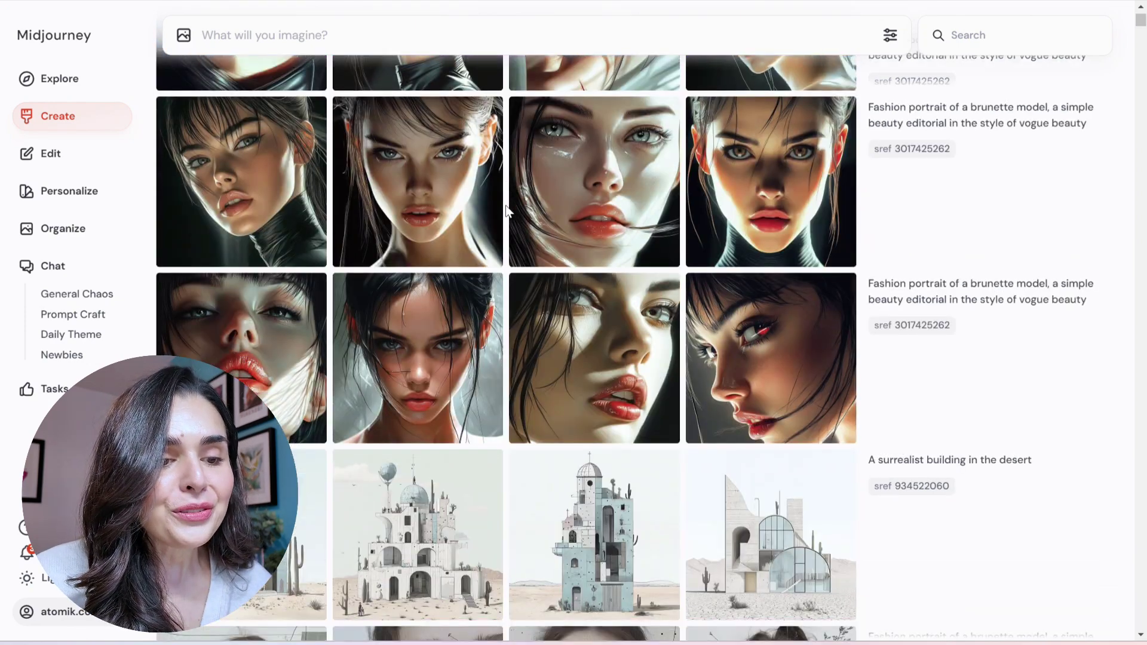
scroll(506, 210, "down", 9)
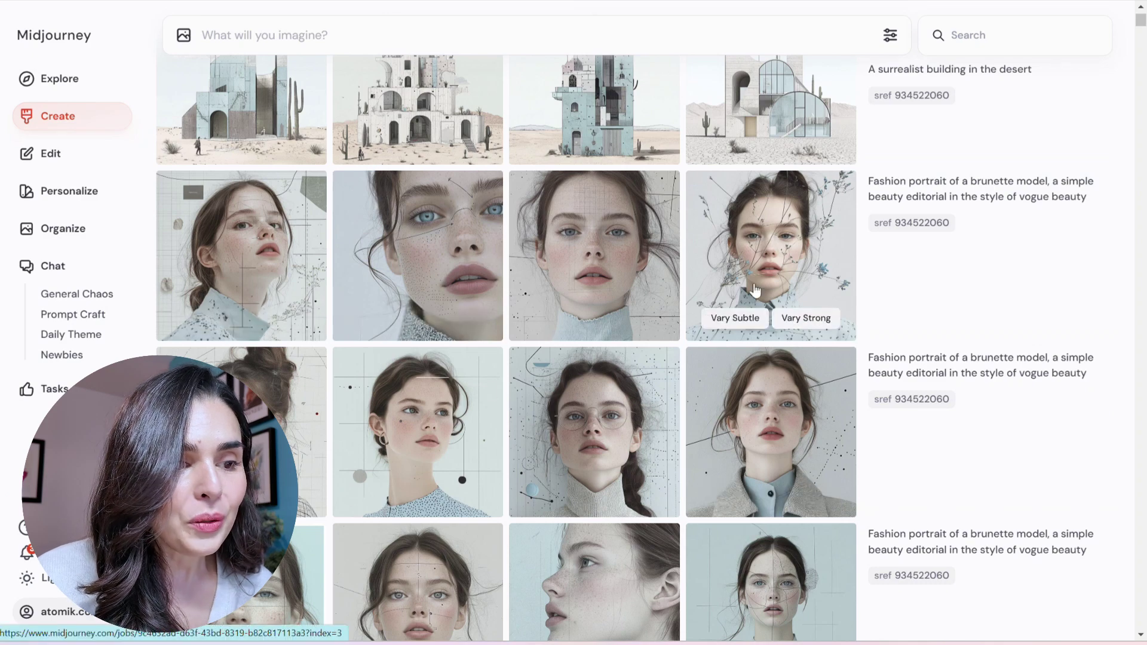
Step: View enlarged sref 934522060 images: the brunette with glasses, and the tower and balloon versions of the surrealist desert building
left_click(597, 439)
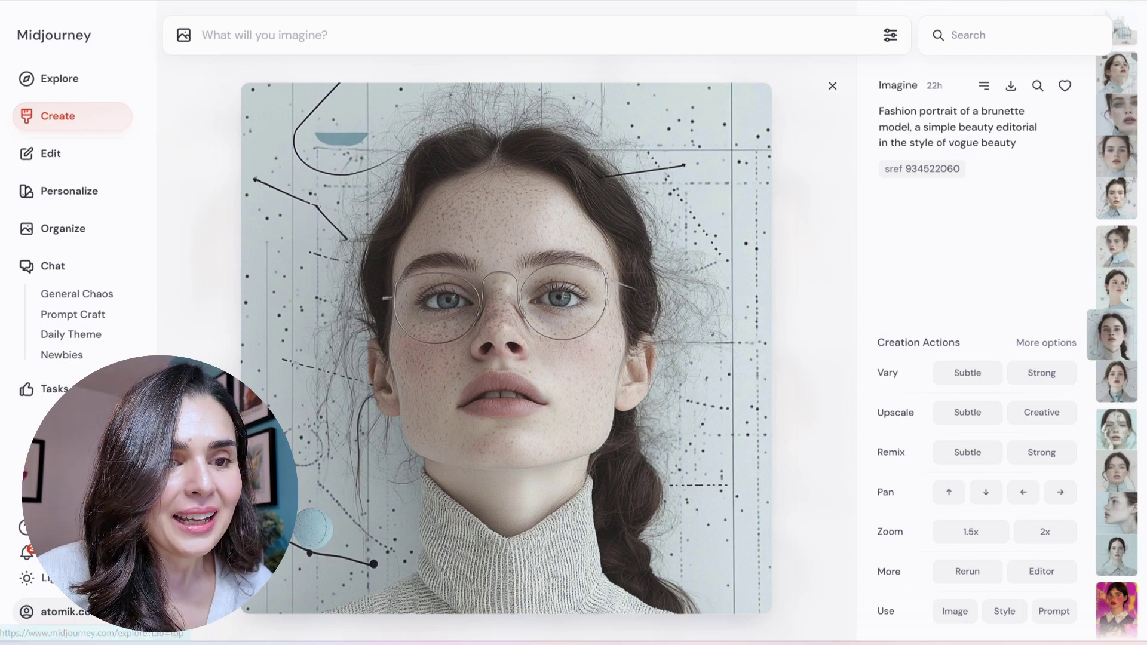
key("Escape")
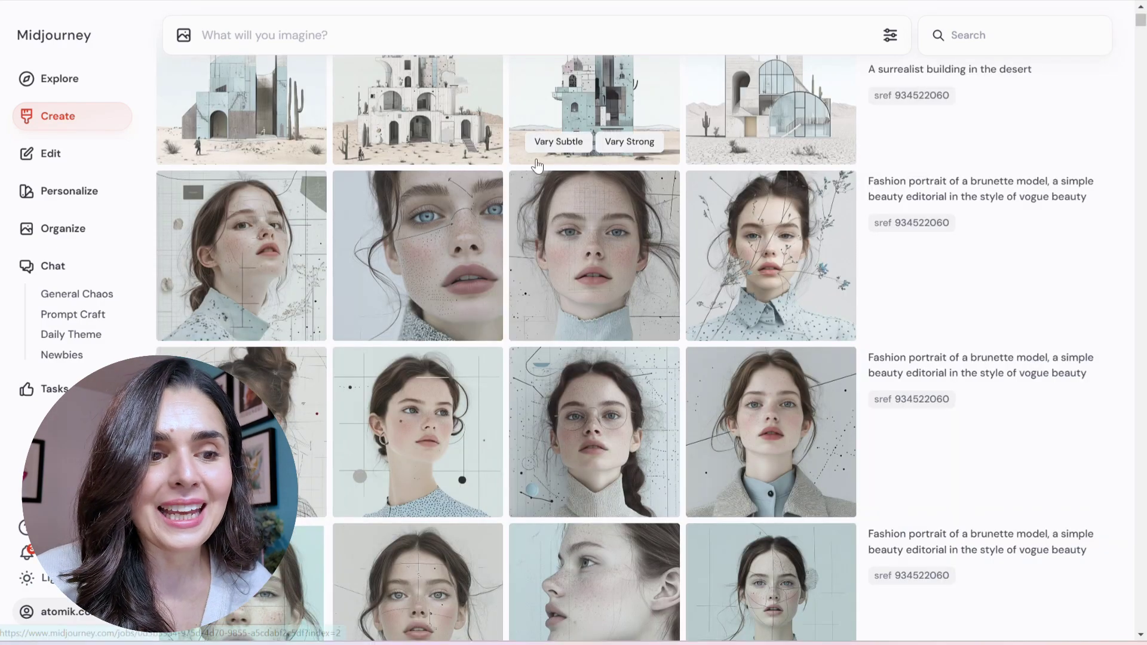
scroll(556, 166, "up", 4)
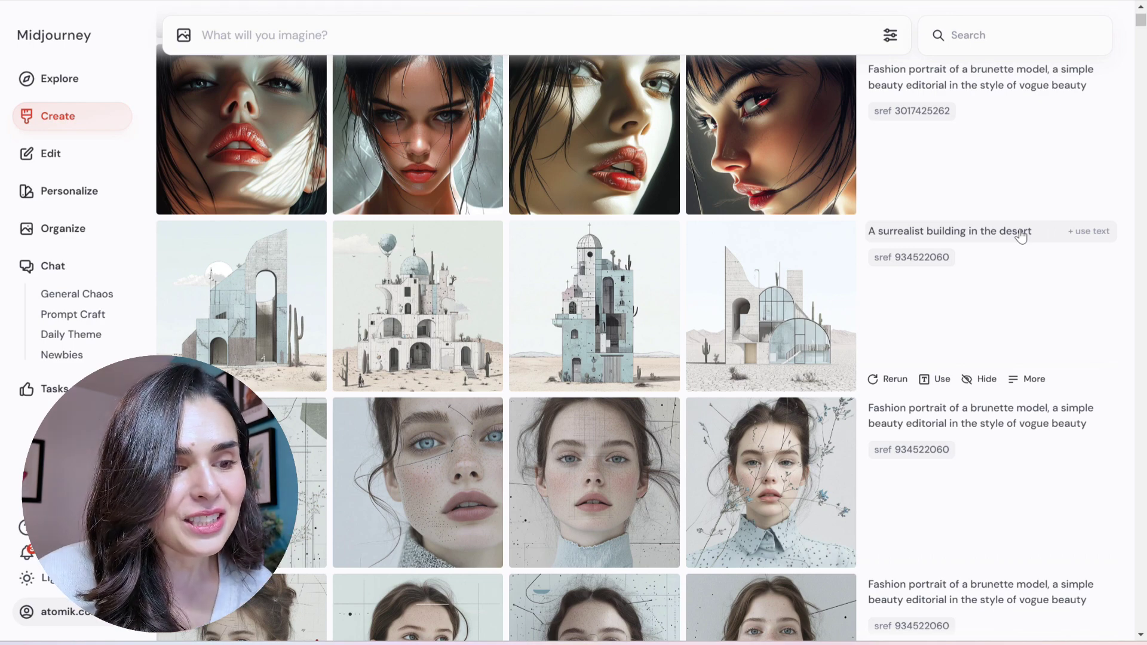
left_click(591, 301)
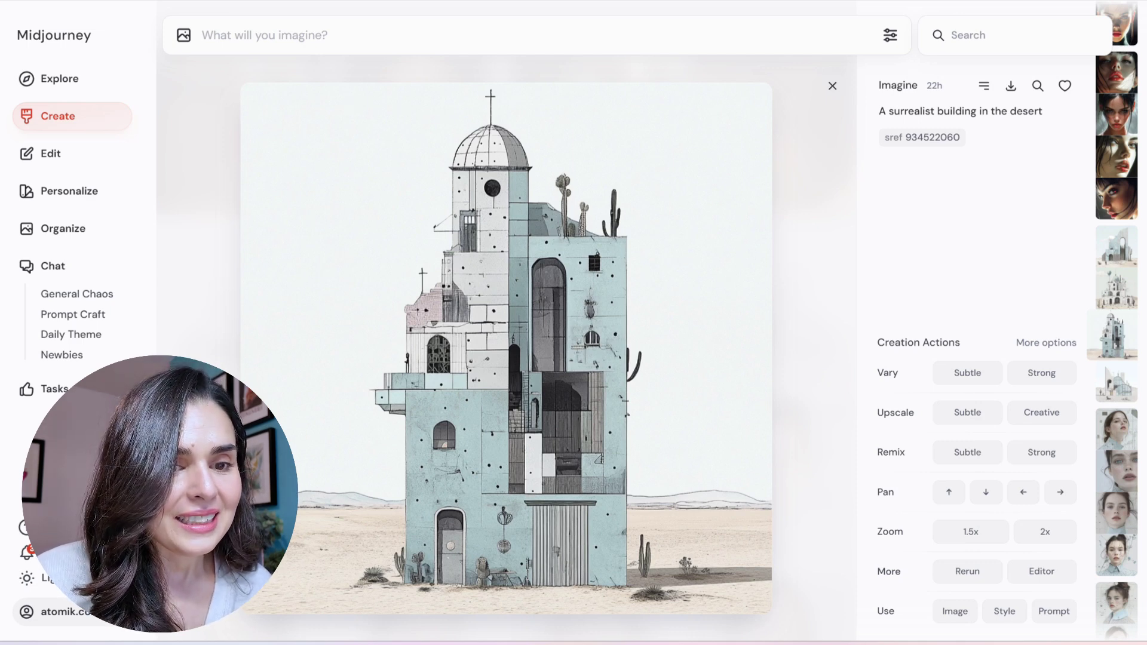
left_click(1123, 301)
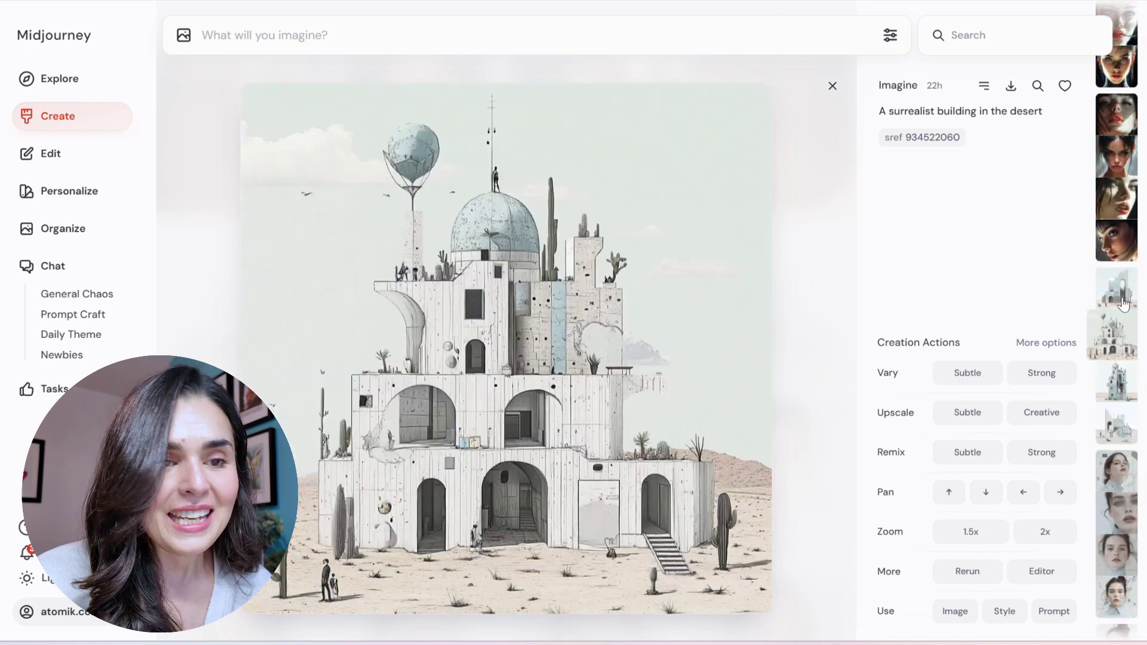
Step: View the remaining enlarged sref 934522060 images of the surrealist desert building and the brunette model, and return to the creations overview
scroll(1122, 301, "down", 2)
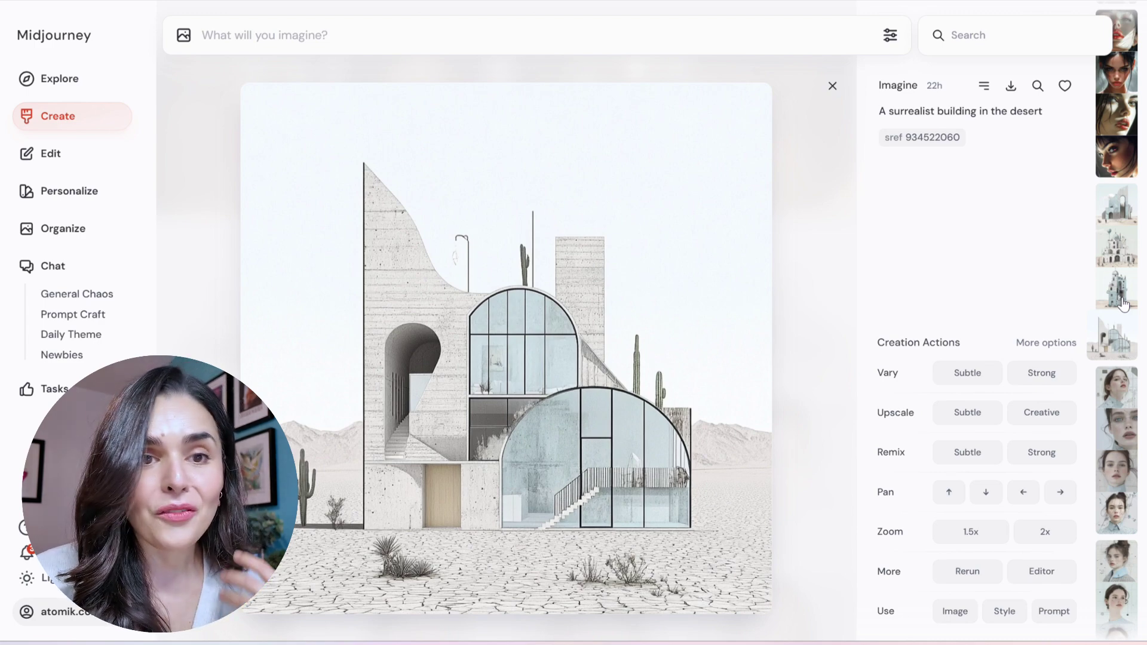
scroll(1123, 303, "down", 1)
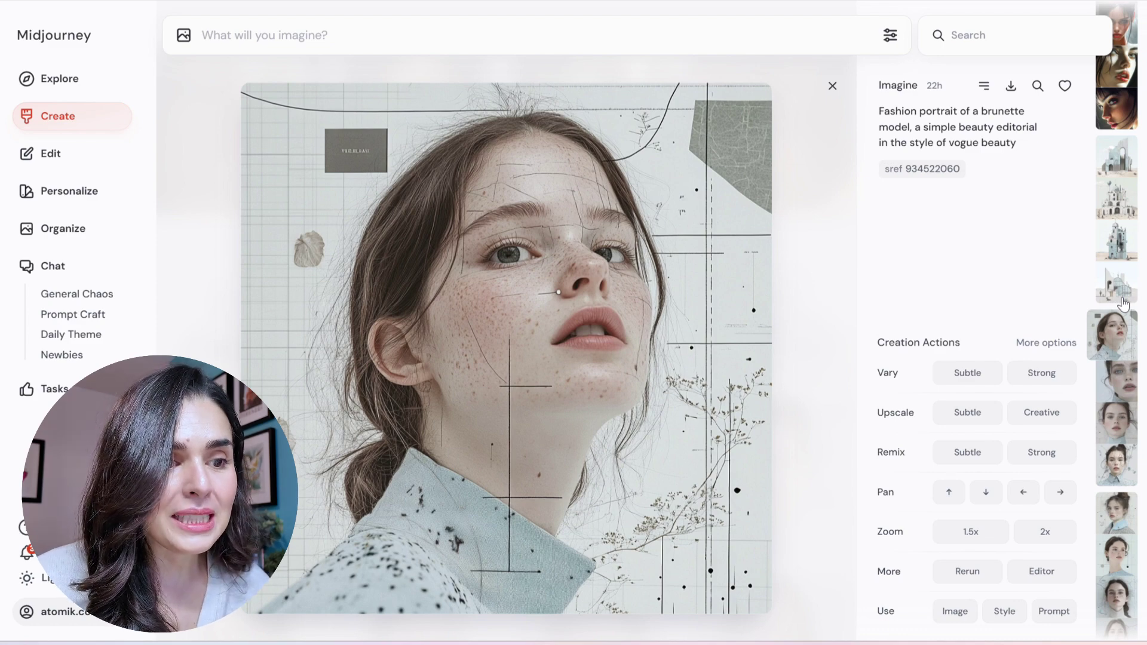
scroll(1124, 304, "down", 1)
scroll(1124, 304, "down", 1)
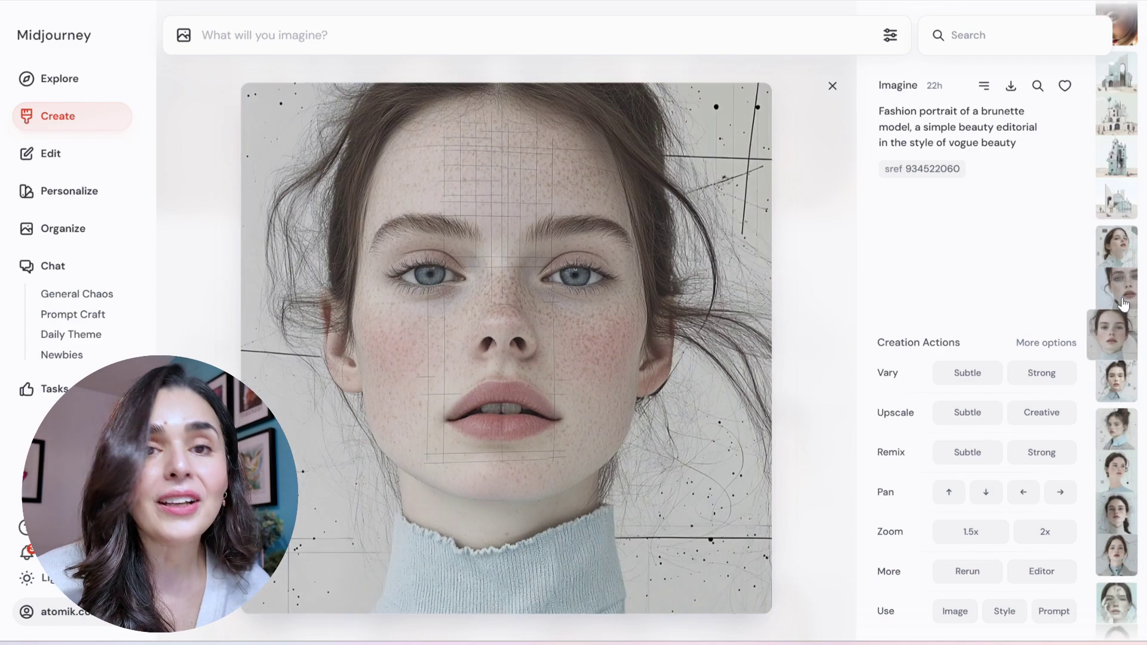
scroll(1123, 304, "down", 1)
scroll(1124, 304, "down", 1)
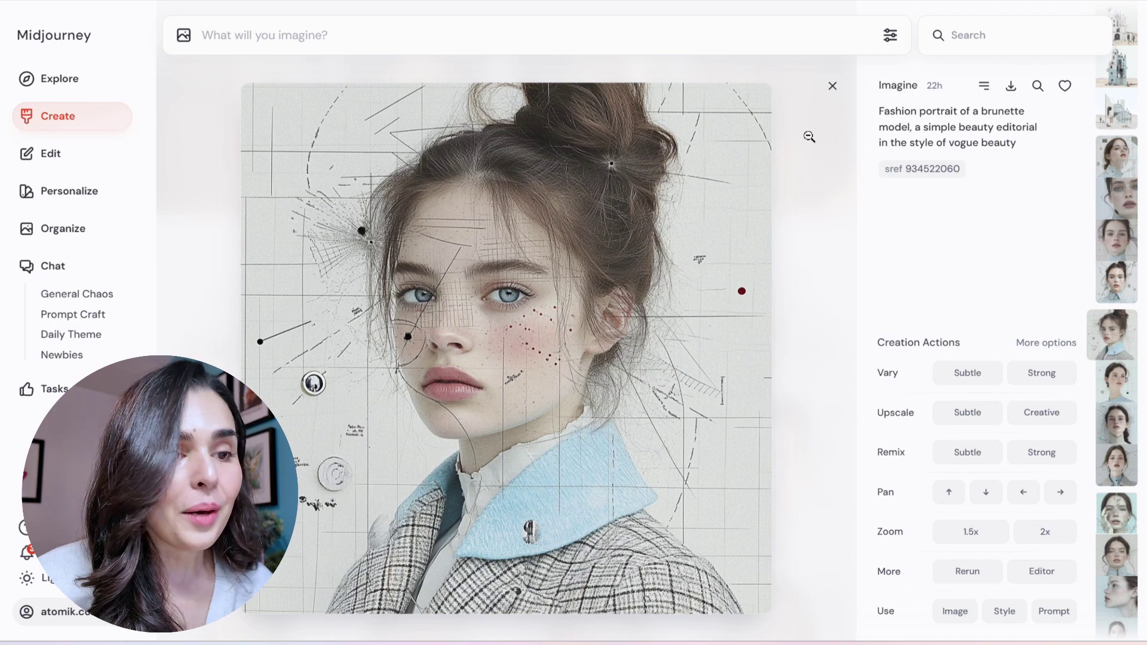
left_click(77, 127)
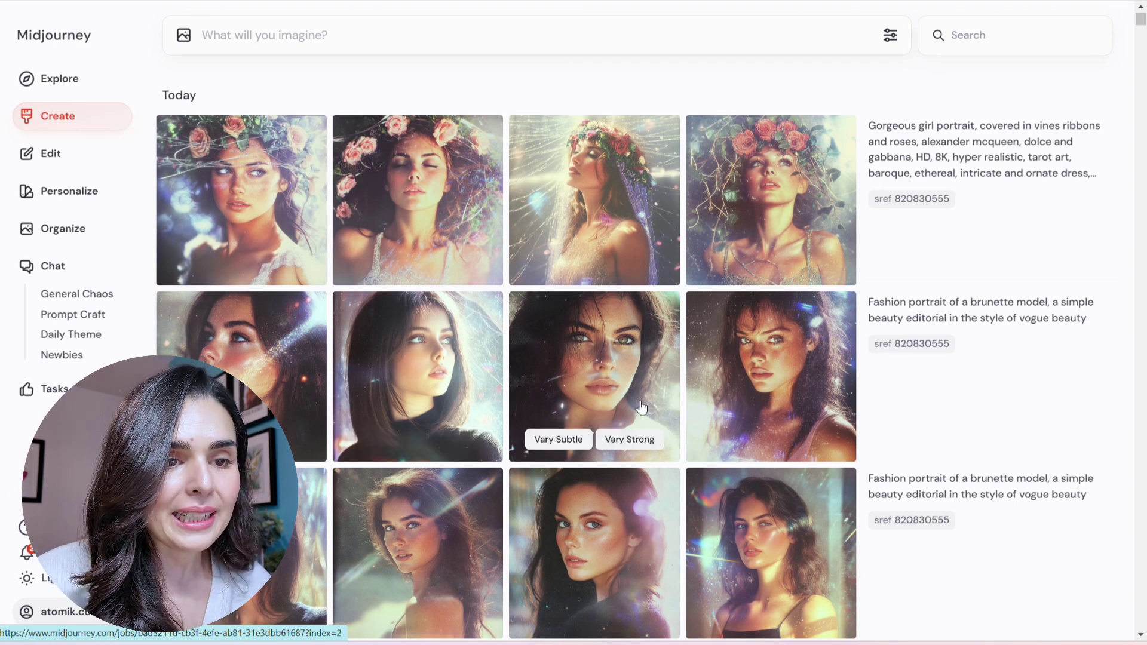
Step: Use the fourth brunette portrait of the newest sref 820830555 fashion job as a style reference image
scroll(804, 320, "down", 1)
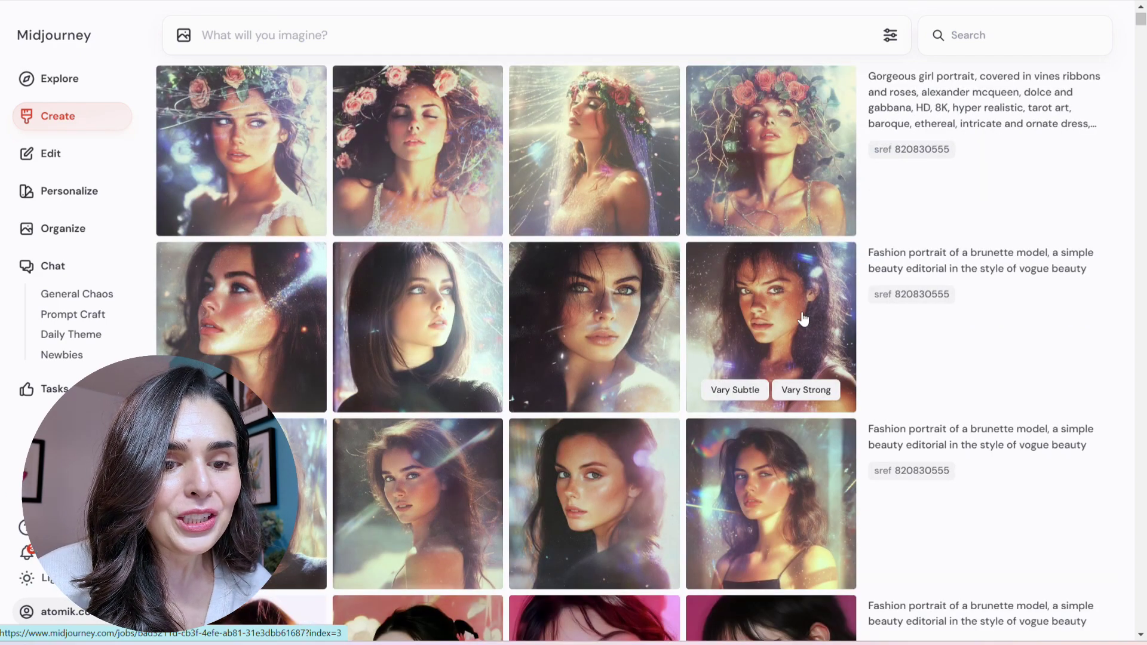
left_click(803, 320)
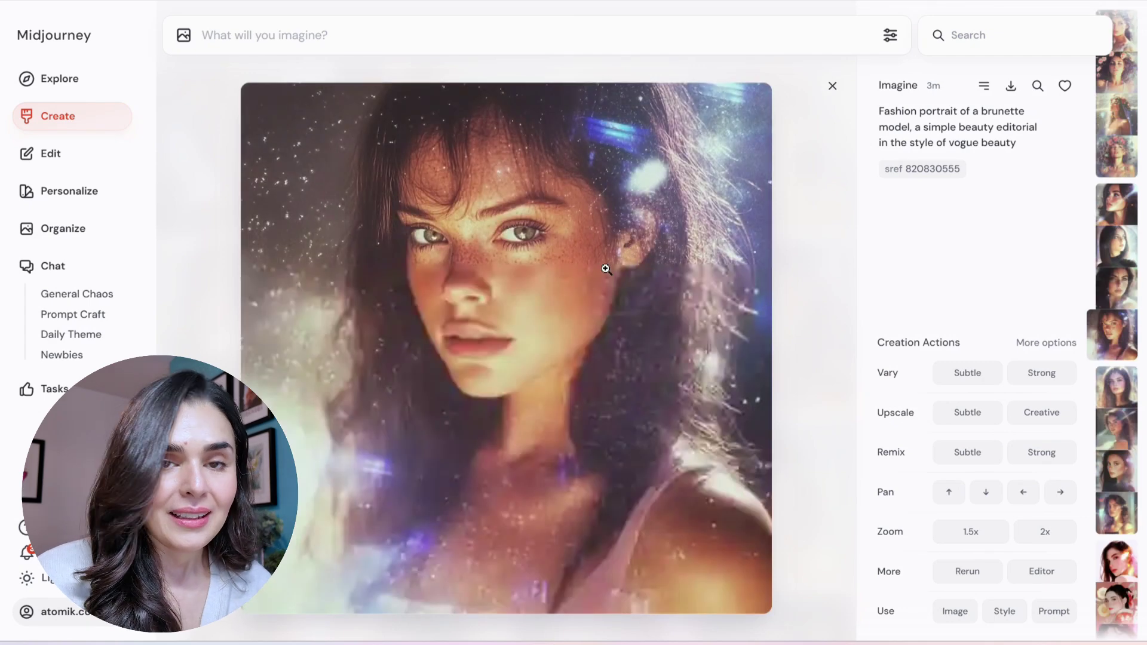
left_click(1005, 611)
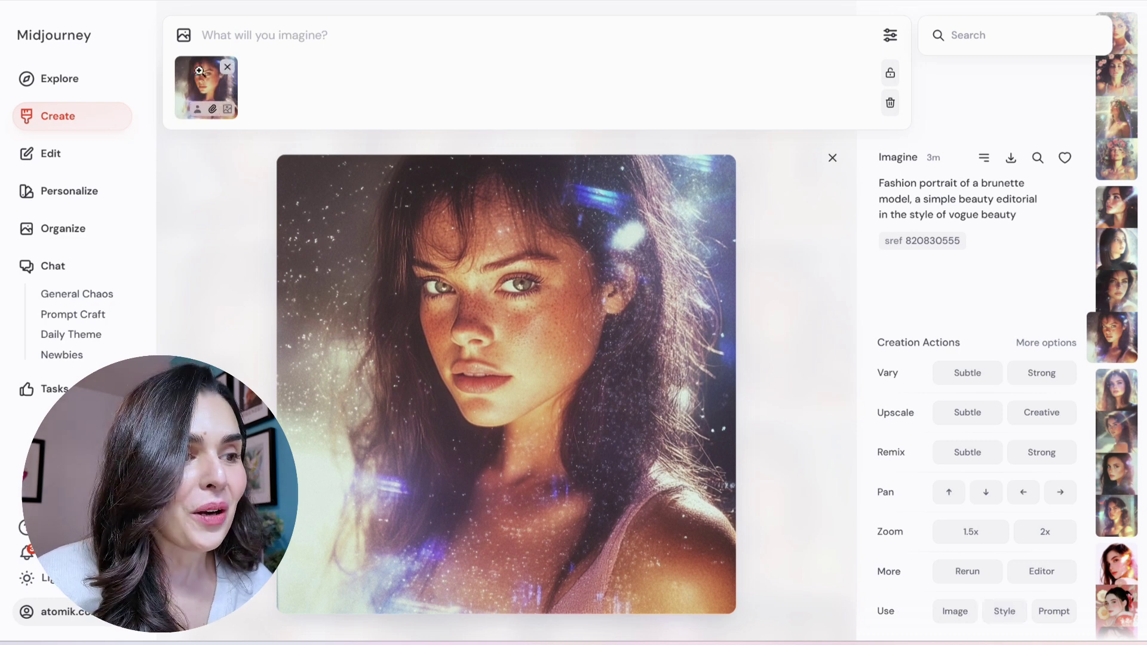
Step: Enter the prompt "A blonde woman, a soft portrait, in a white snowscape backdrop" and generate it with the attached style reference
left_click(269, 39)
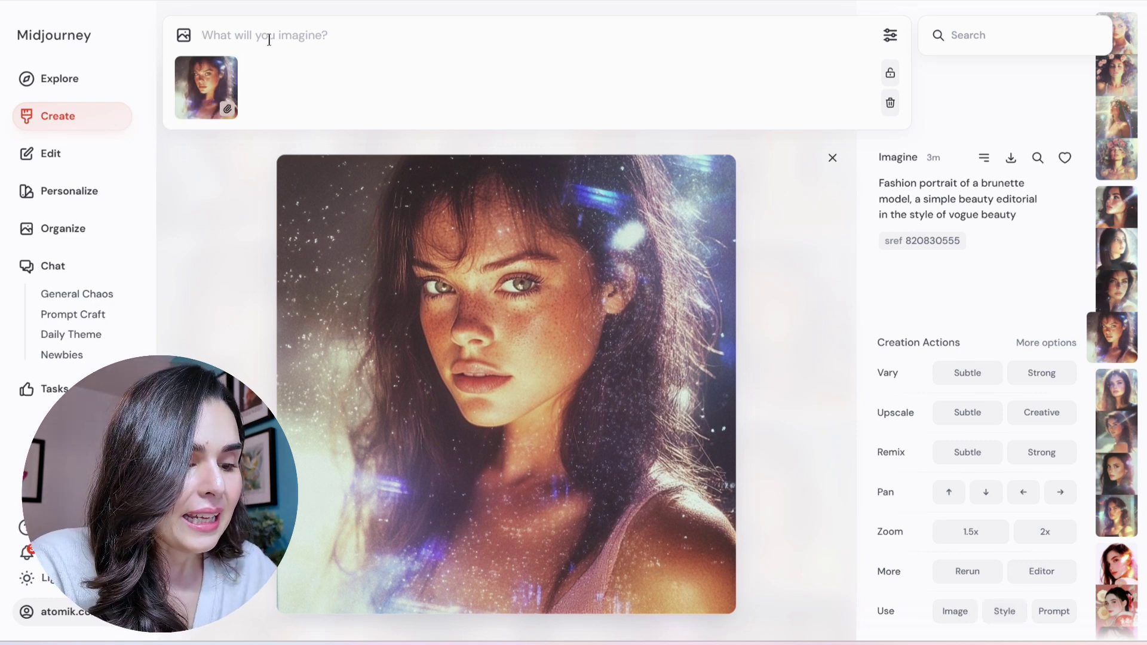
type("A b")
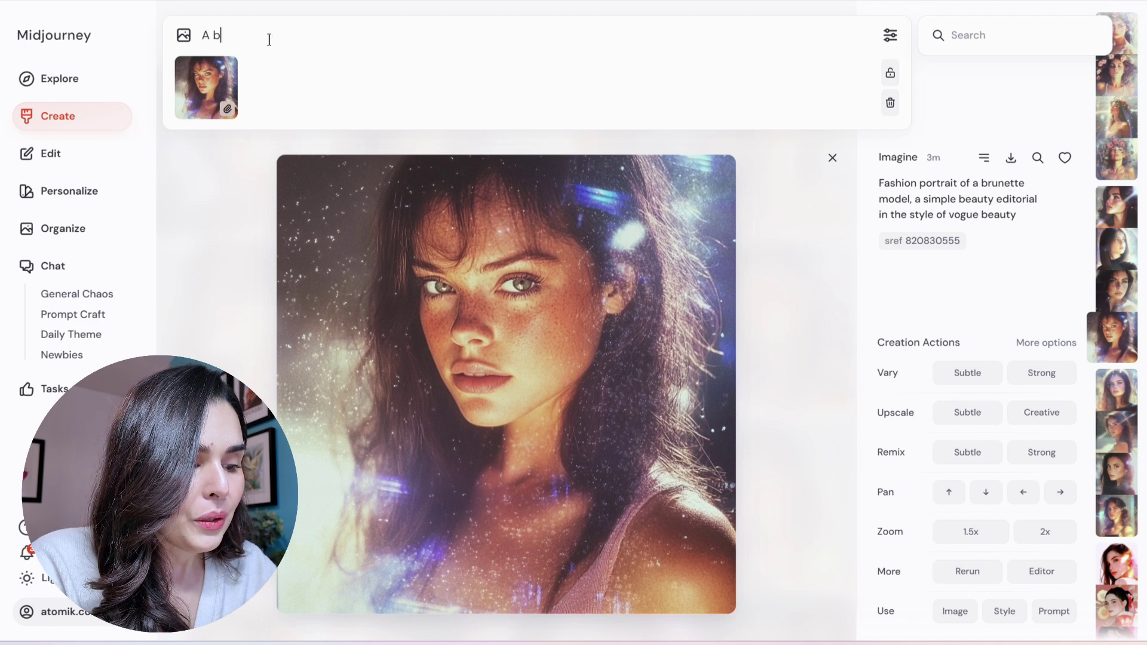
type("londe woman")
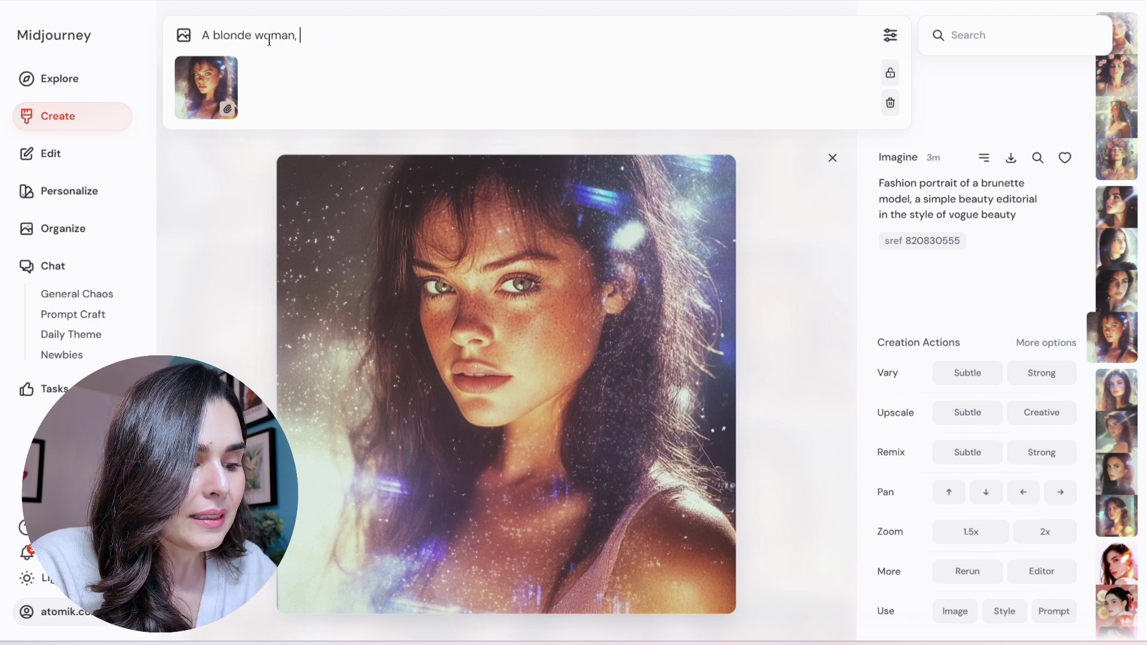
type(", a ")
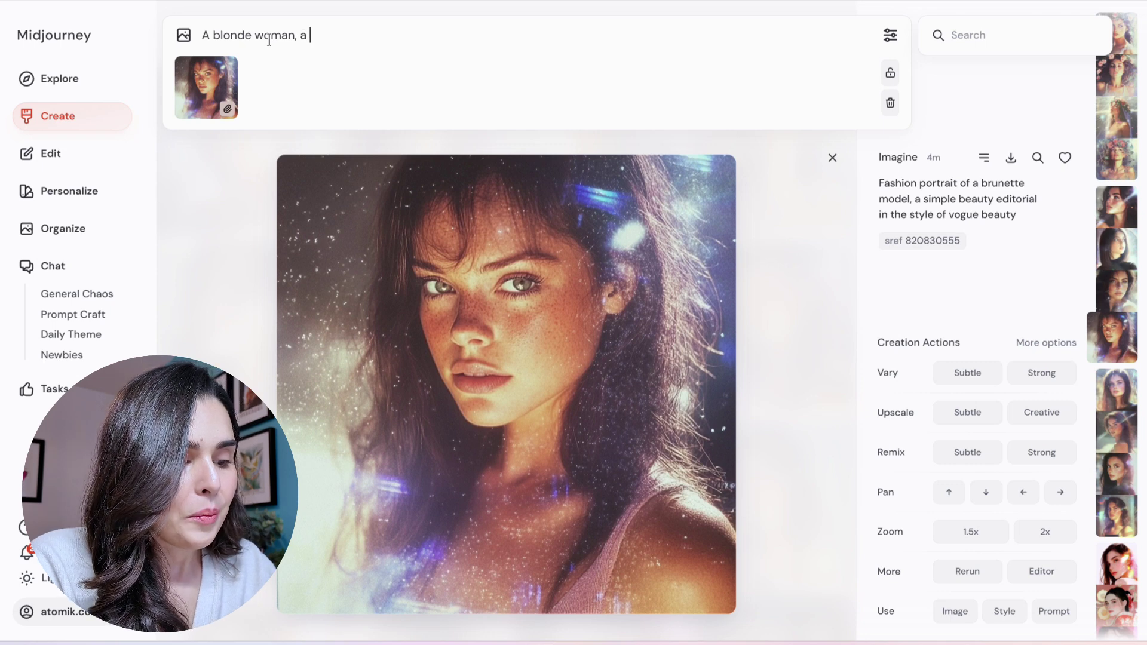
type("soft portrait, ")
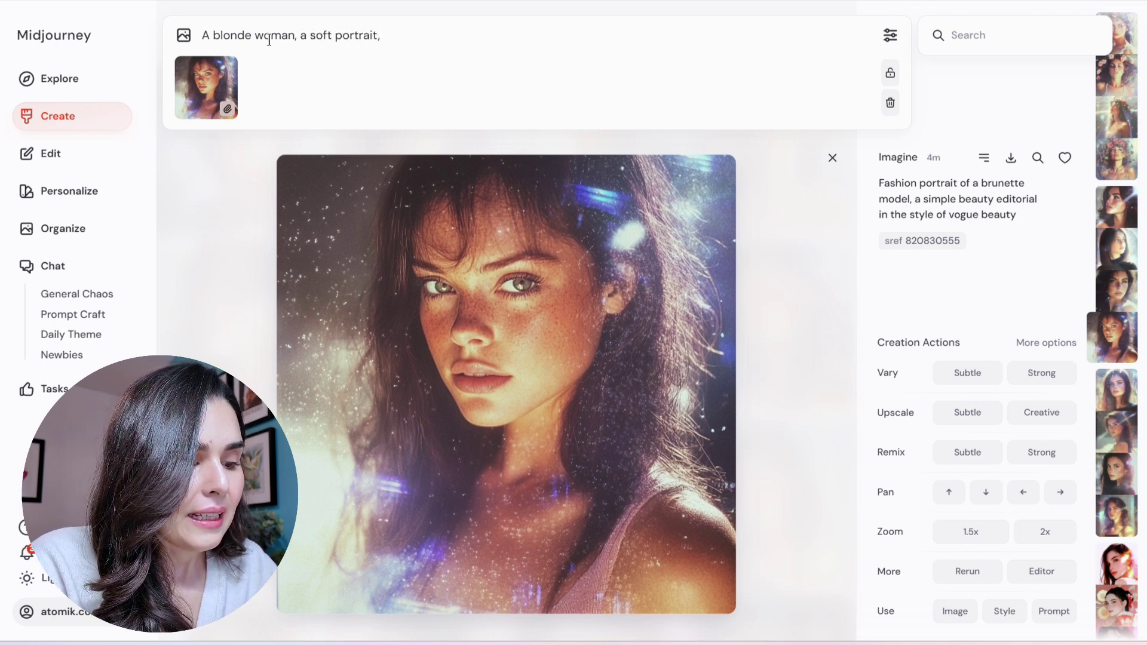
type("in a")
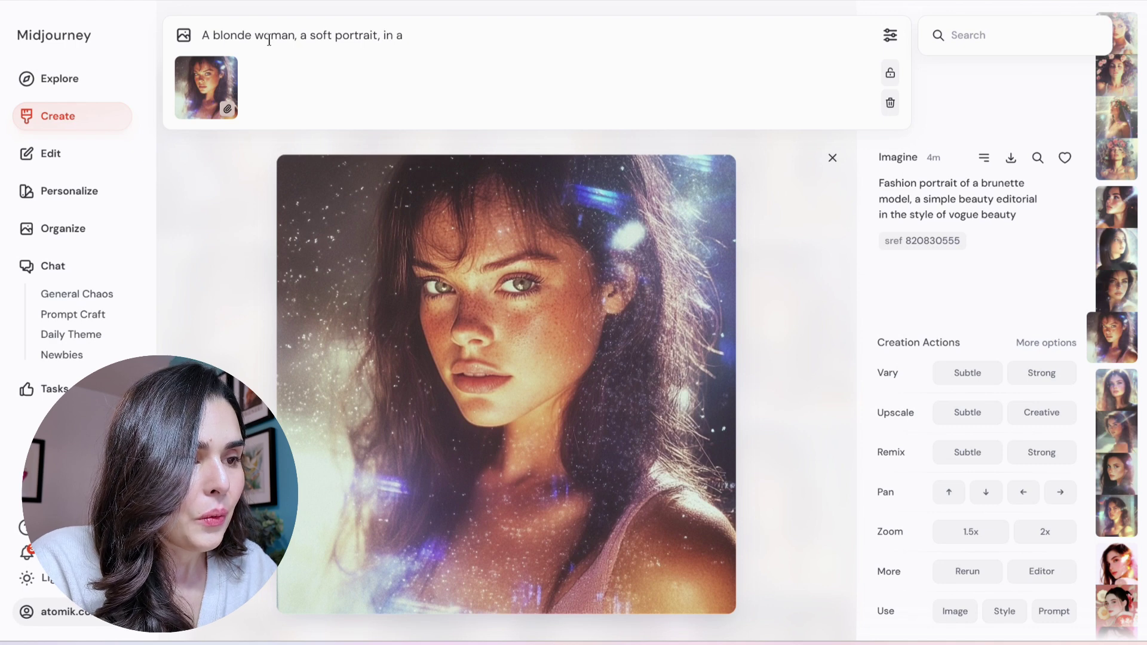
type(" w")
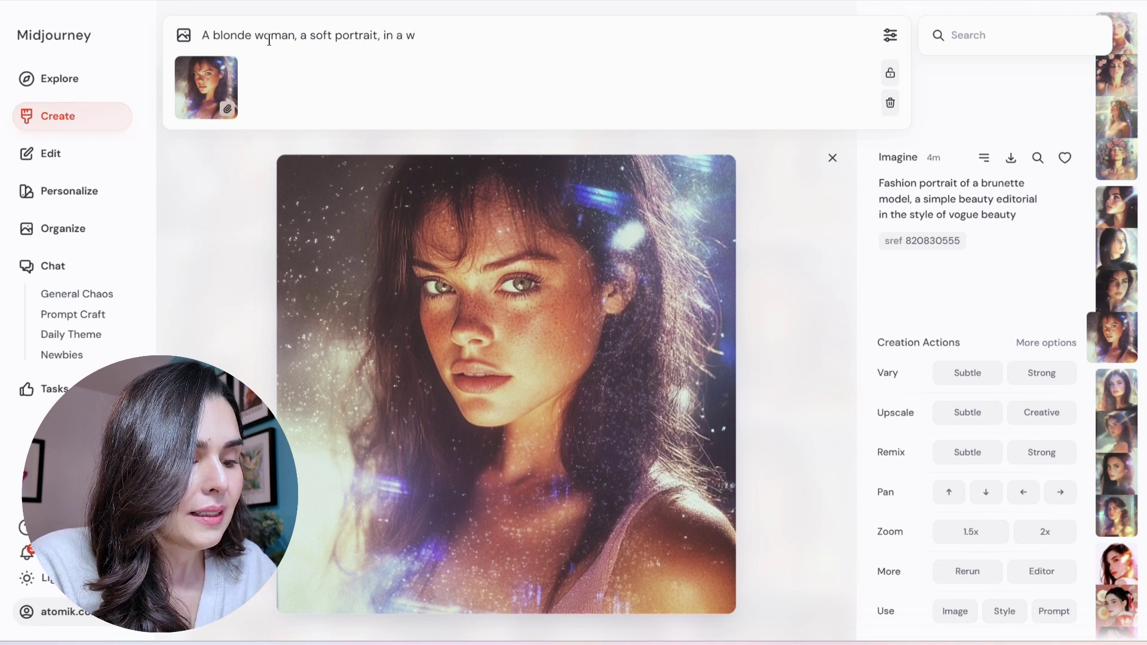
type("hite snowscape b")
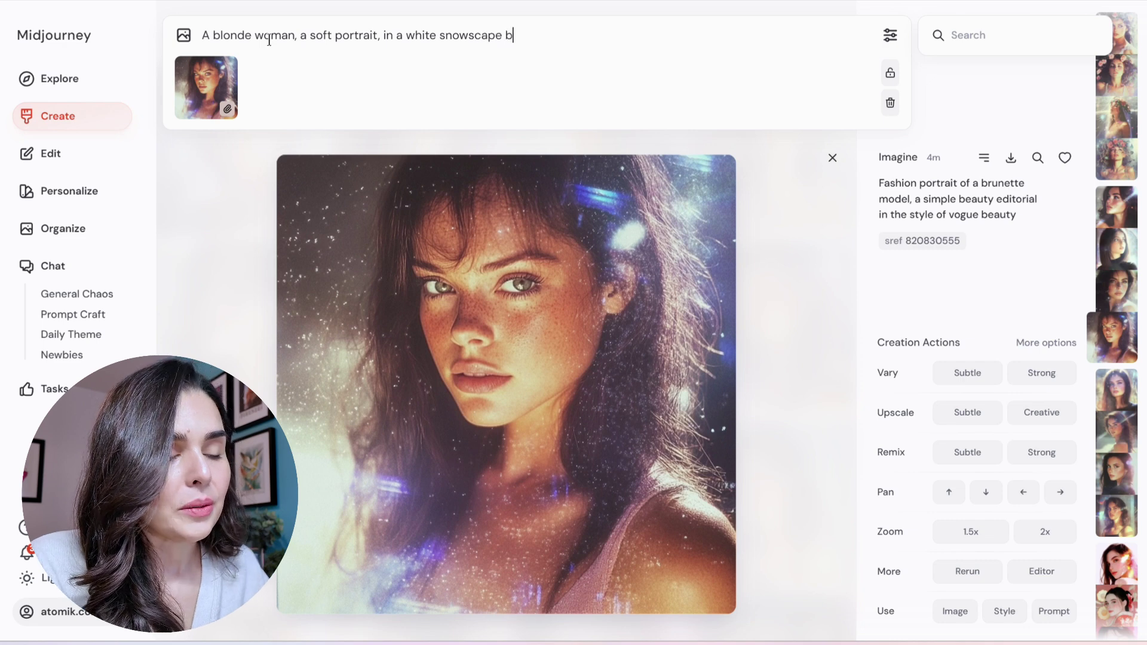
type("ackdrop")
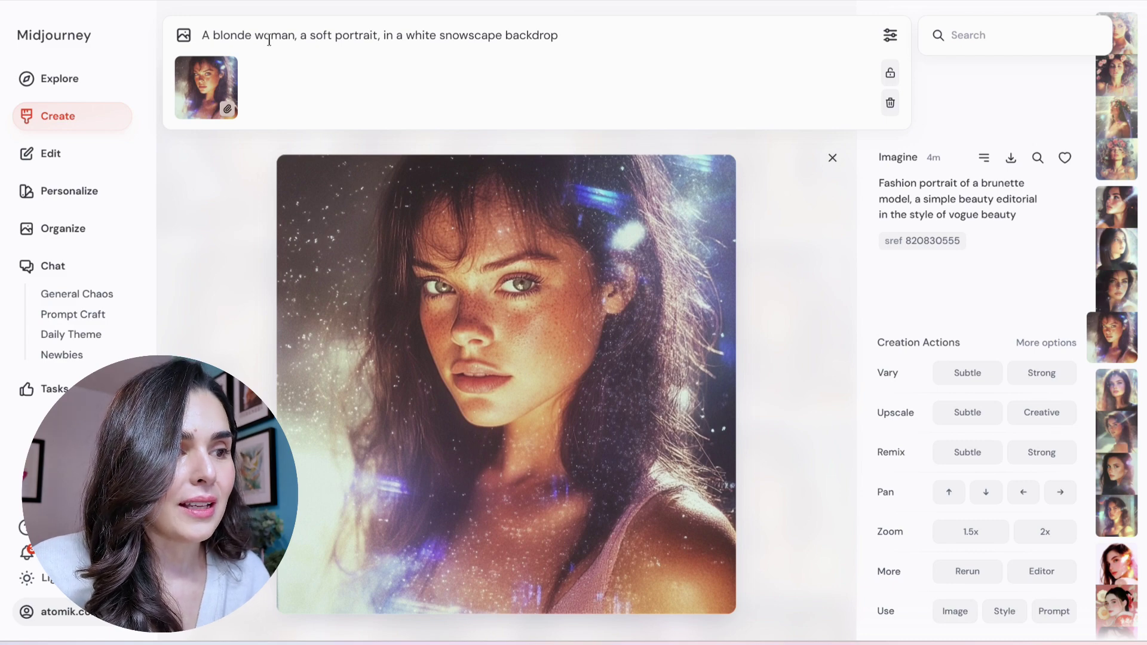
key("Return")
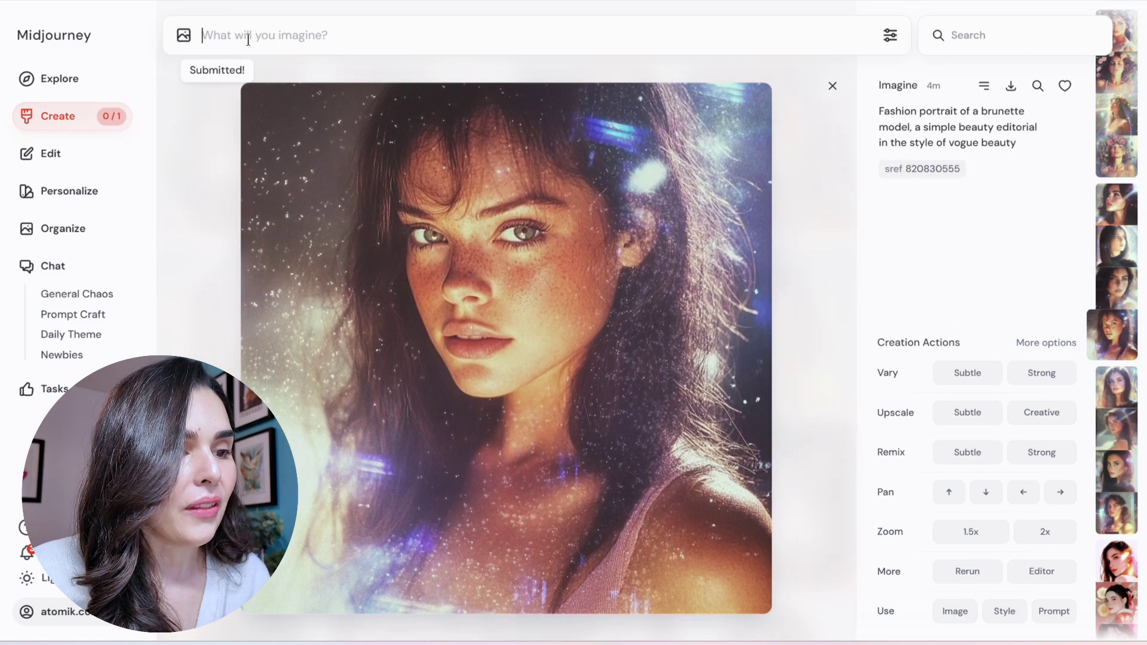
Step: View the new blonde snowscape portraits, enlarged from the first image, to judge how the style reference carried over
left_click(56, 124)
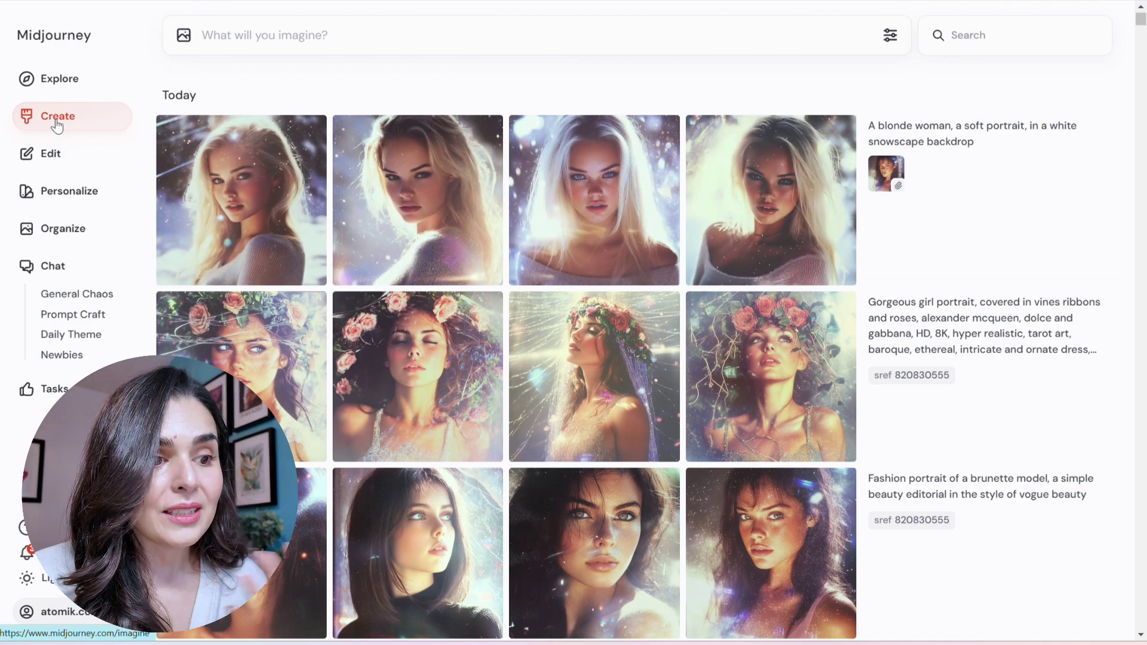
left_click(244, 202)
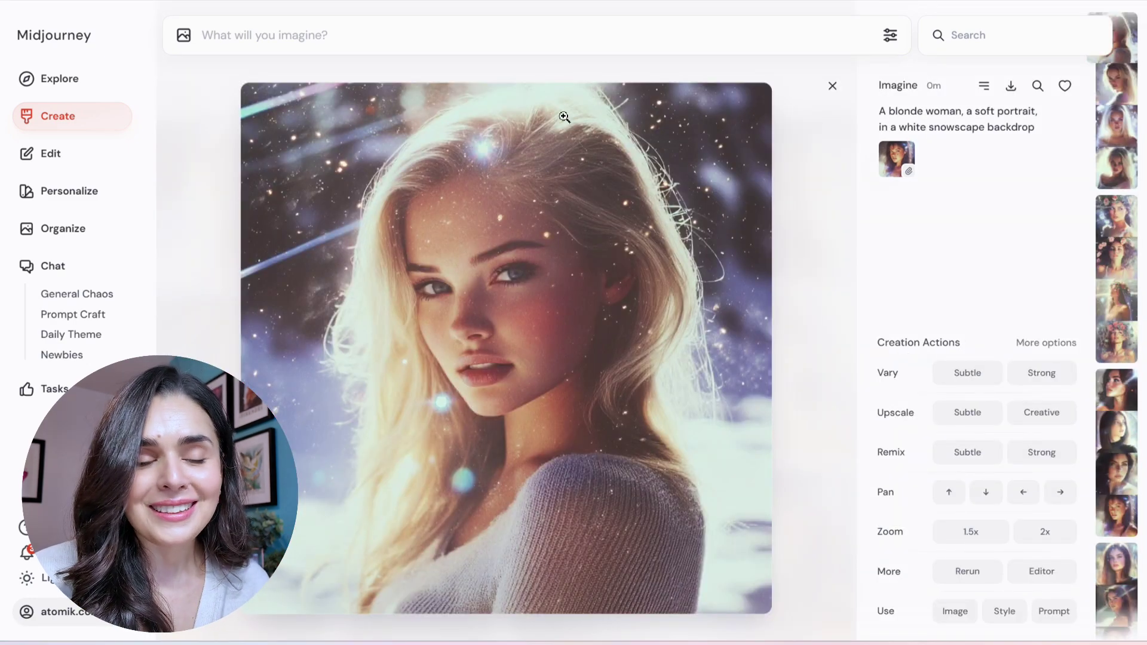
key("Right")
key("Right")
key("Right")
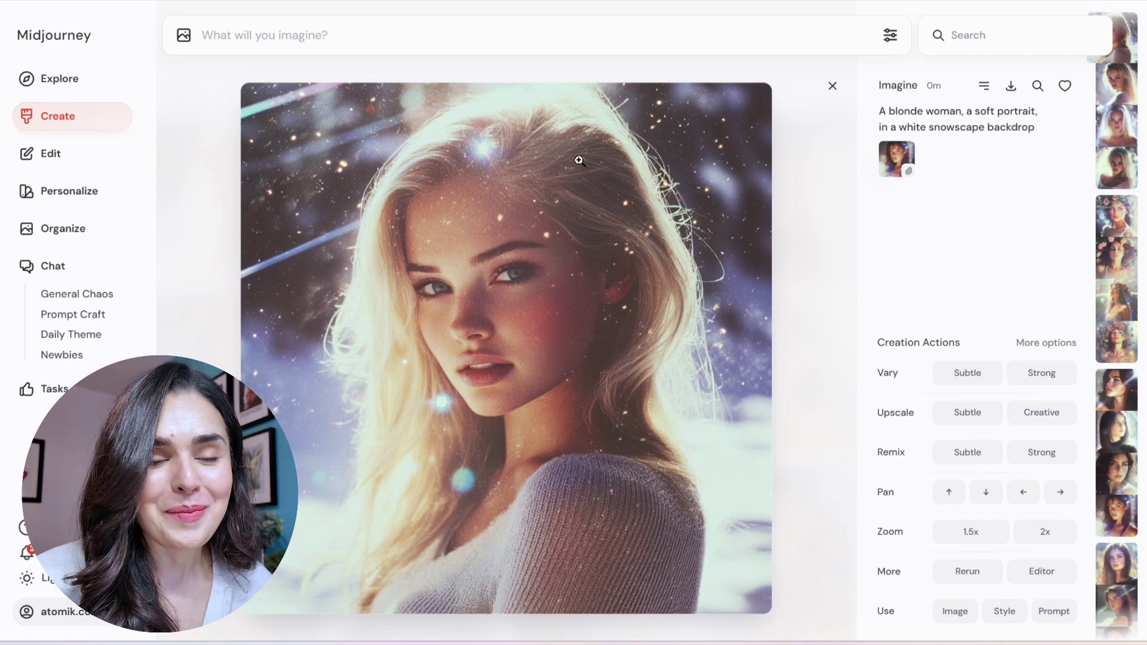
Step: Open the Himalaya Bride moodboard from the personalization list and look through its images
left_click(66, 203)
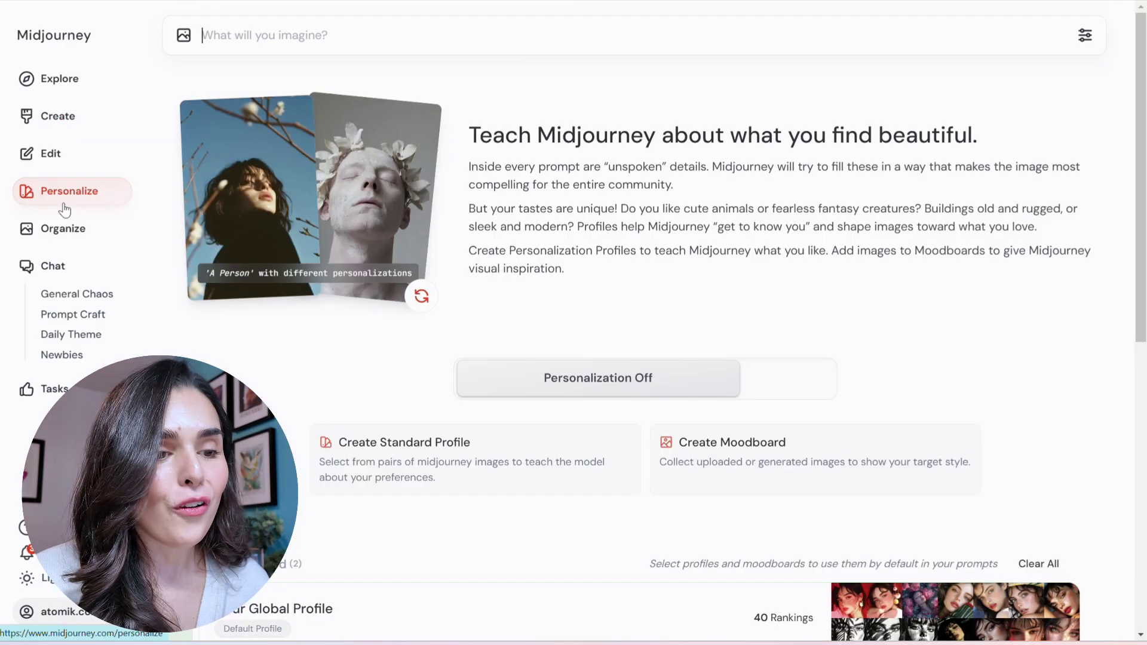
scroll(421, 269, "down", 9)
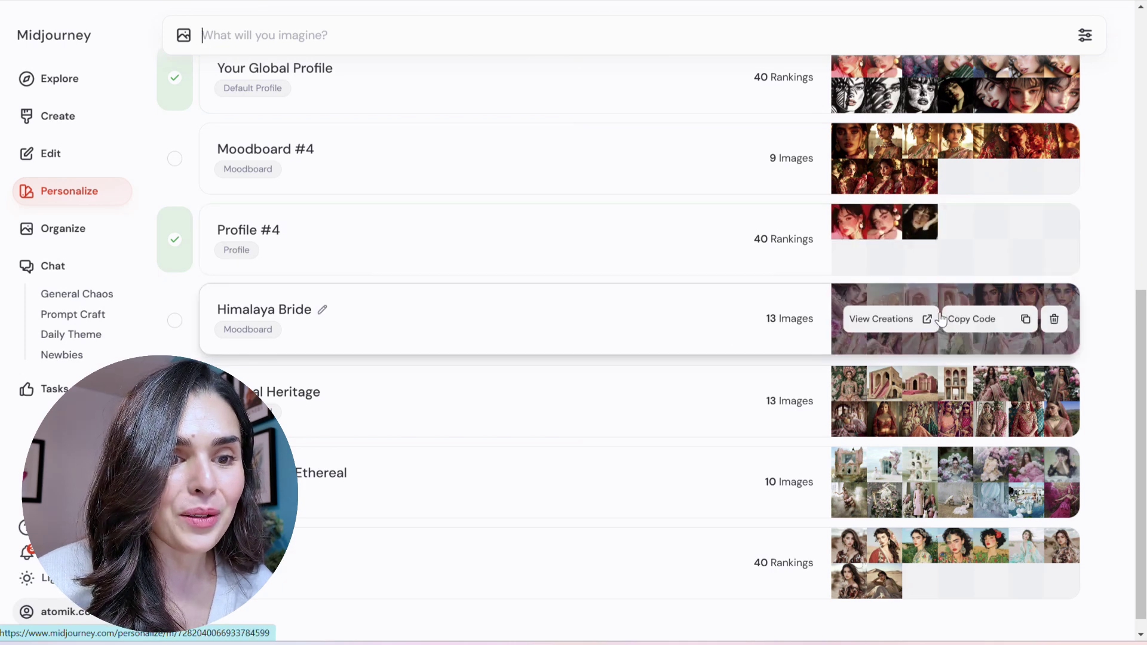
left_click(960, 342)
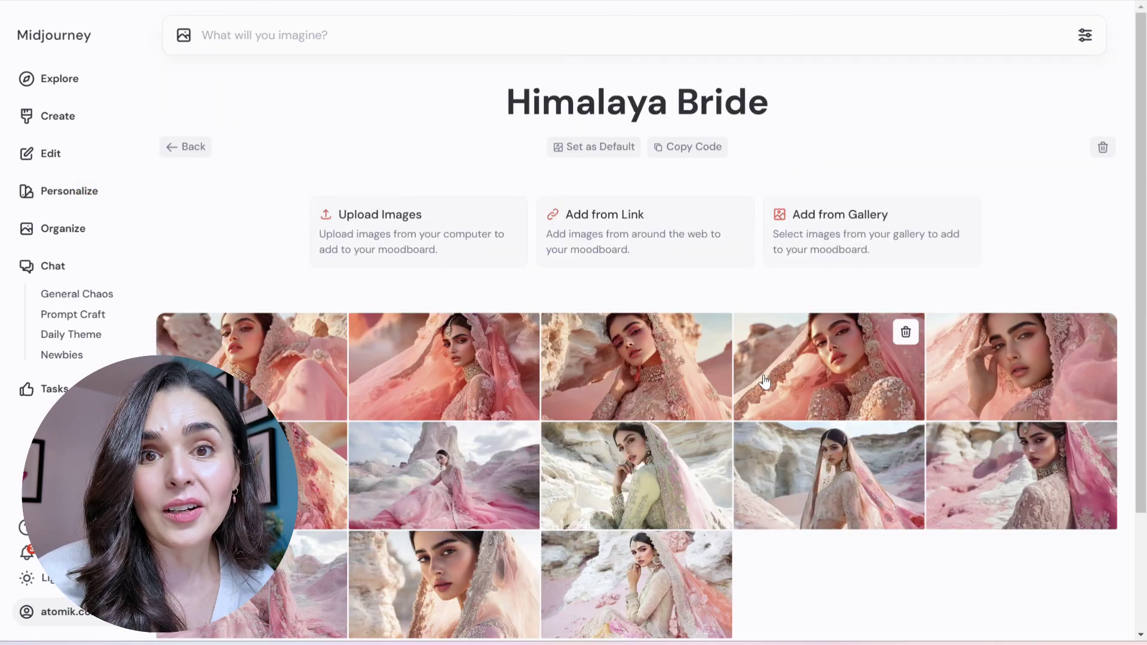
scroll(764, 380, "down", 2)
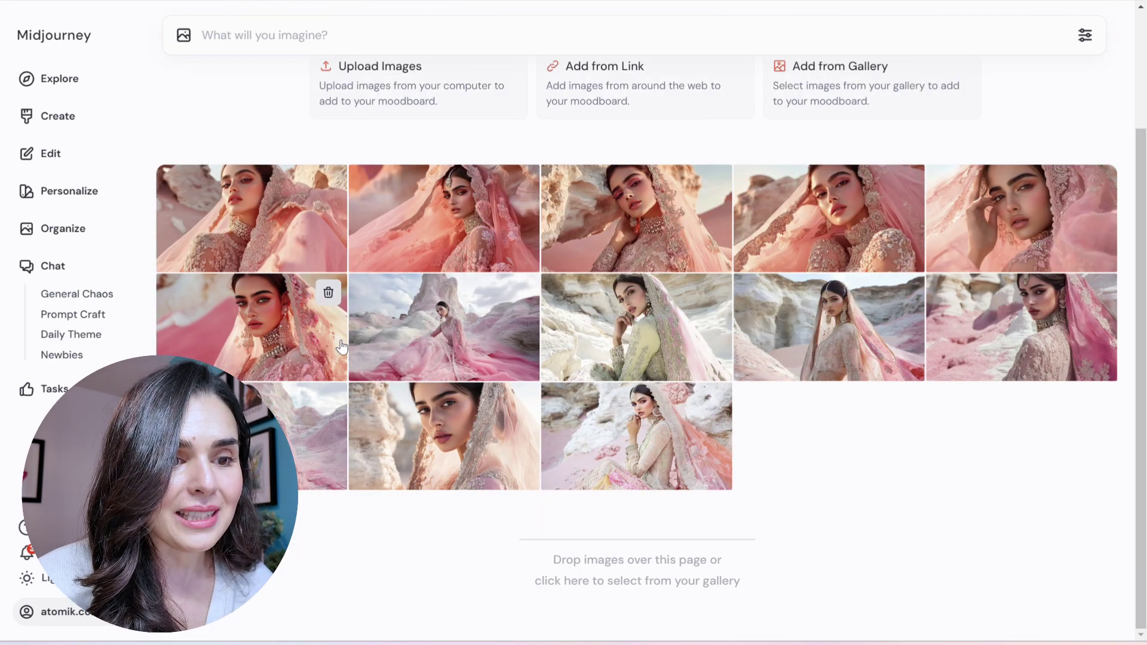
scroll(845, 338, "up", 2)
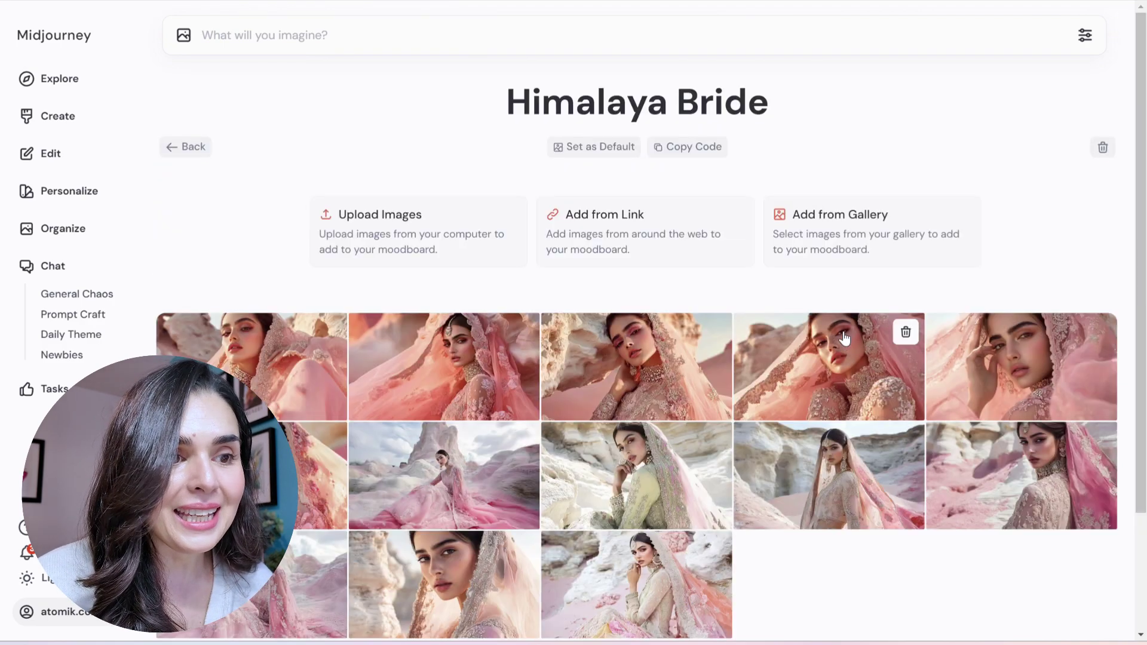
Step: Copy the Himalaya Bride moodboard code into the prompt and reuse the text of the blonde woman snowscape job
left_click(692, 155)
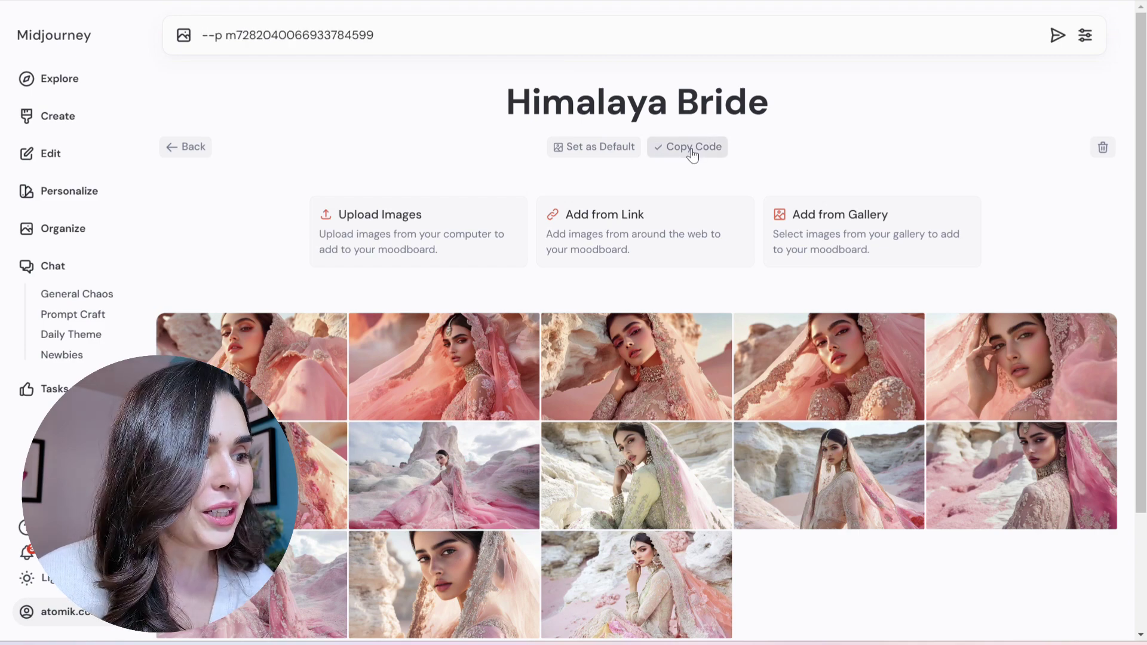
left_click(68, 121)
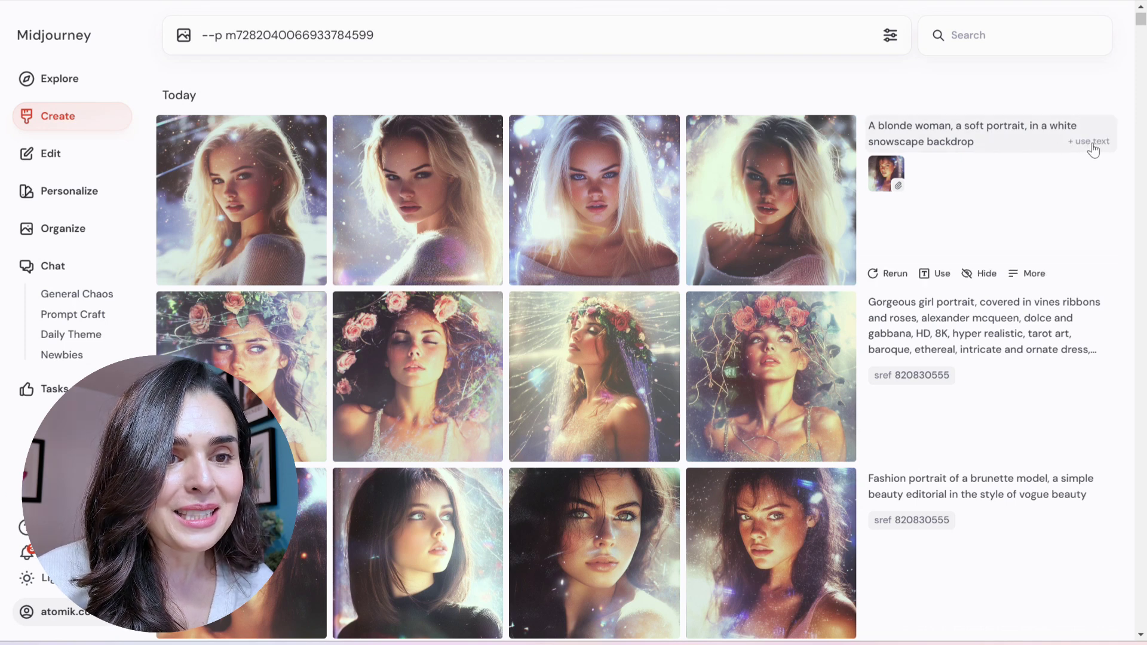
left_click(1094, 142)
left_click(737, 35)
key("BackSpace")
key("BackSpace")
key("BackSpace")
key("BackSpace")
key("BackSpace")
key("BackSpace")
key("BackSpace")
key("BackSpace")
key("BackSpace")
key("BackSpace")
key("BackSpace")
key("BackSpace")
key("BackSpace")
key("BackSpace")
key("BackSpace")
key("BackSpace")
key("BackSpace")
key("BackSpace")
key("BackSpace")
key("BackSpace")
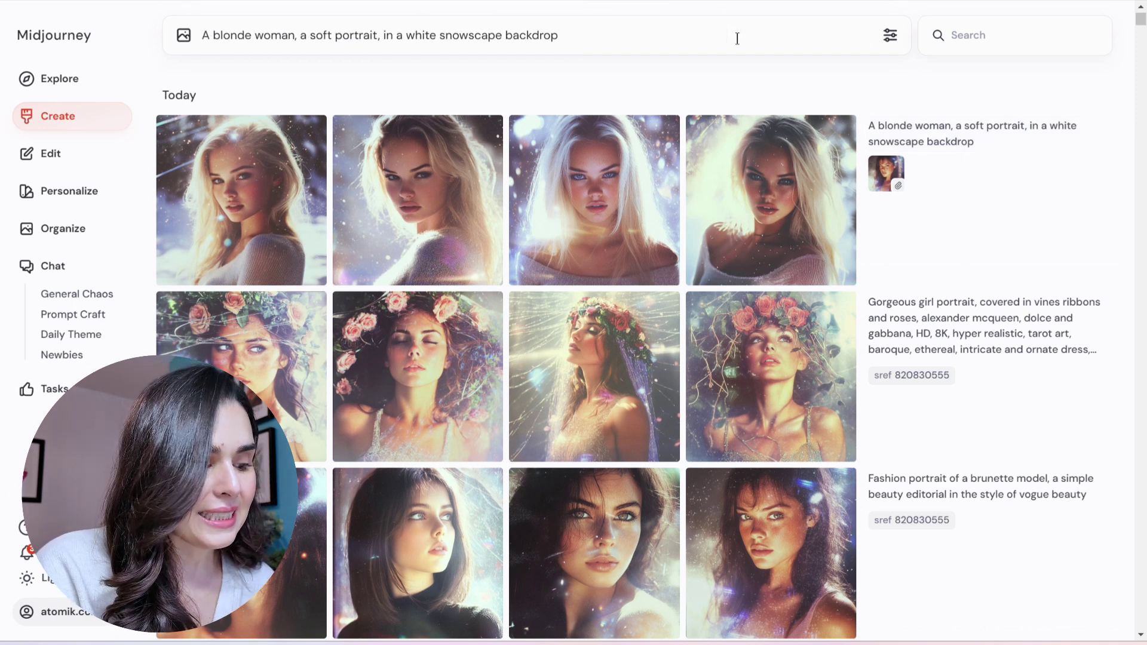
key("ctrl+z")
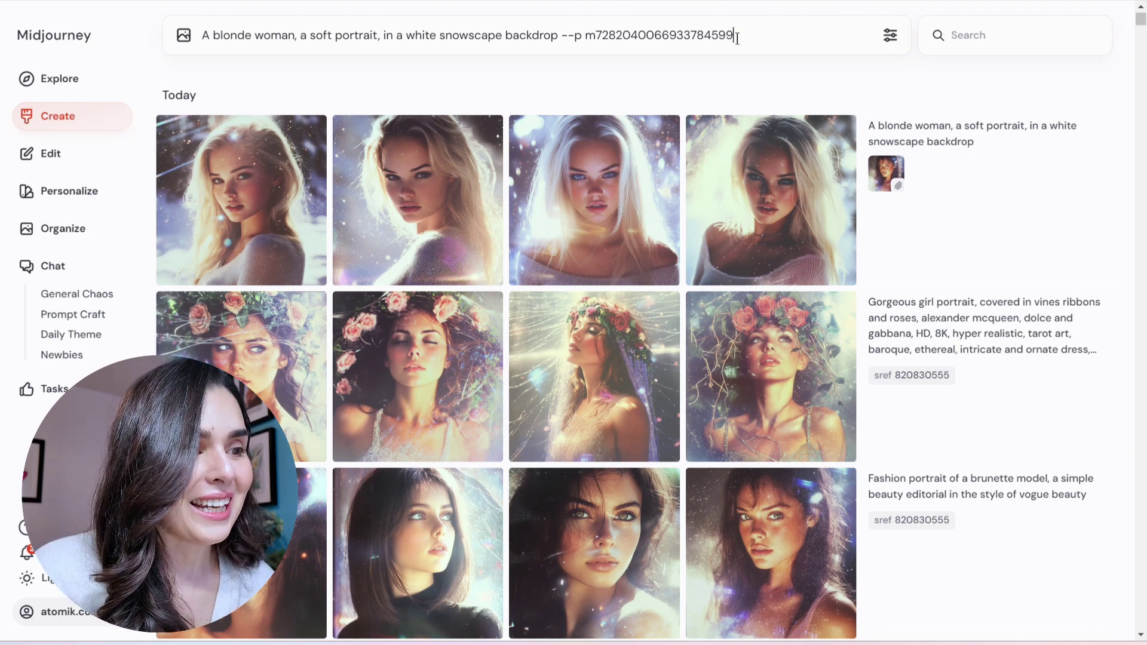
key("Return")
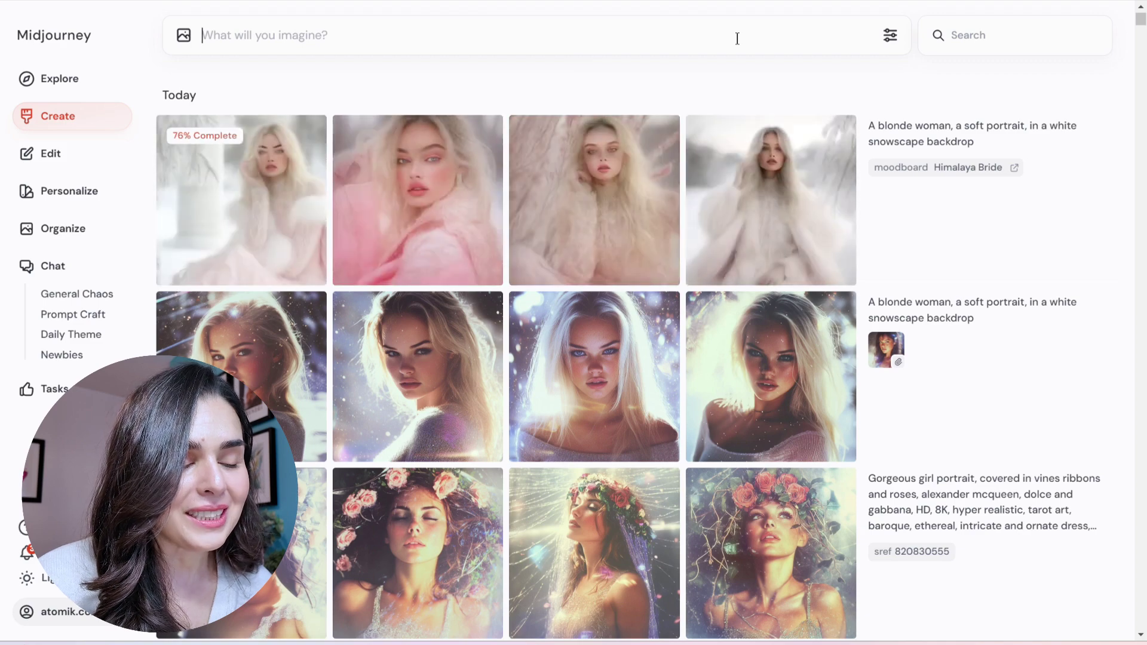
Step: View the Himalaya Bride moodboard results for the blonde woman, enlarging the second and third portraits
mouse_move(746, 278)
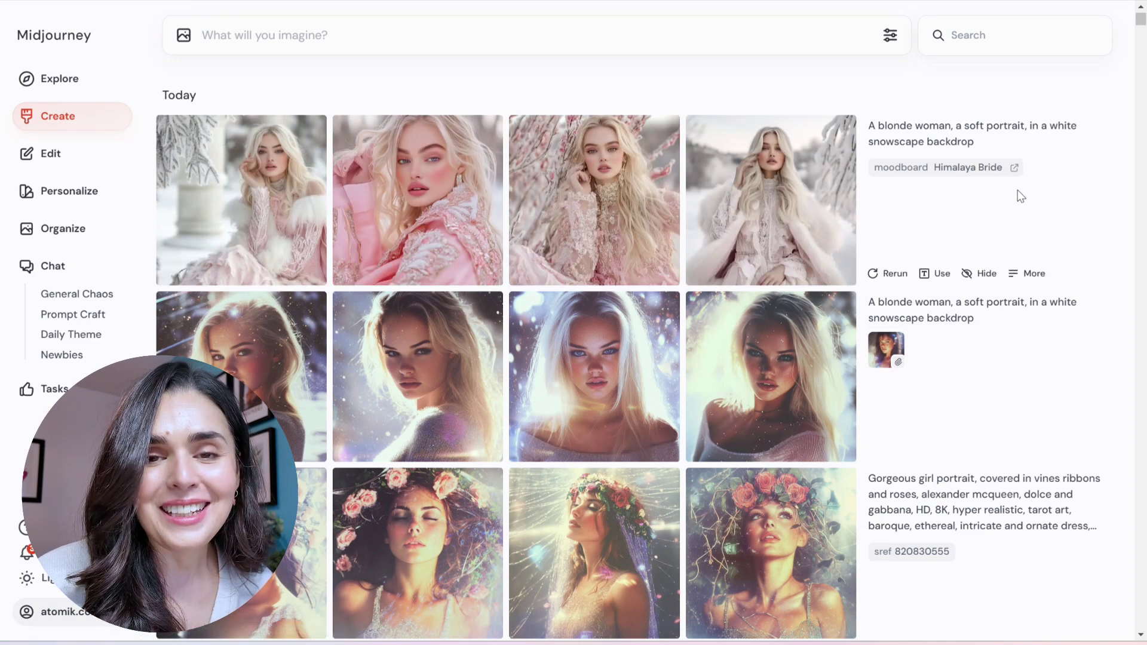
mouse_move(791, 215)
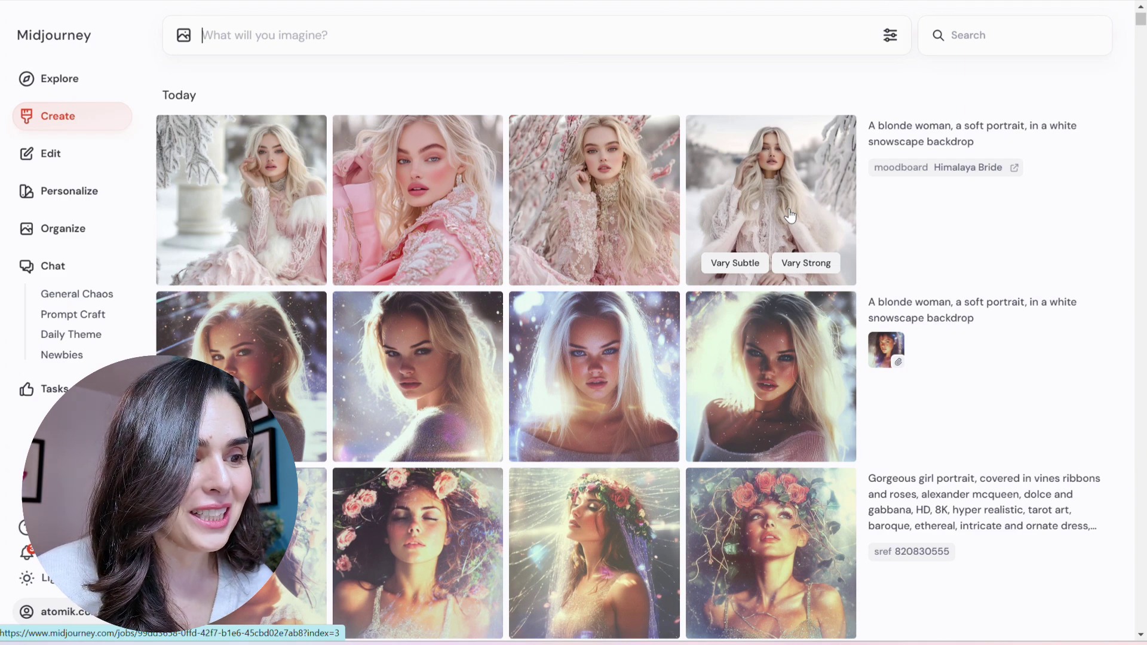
left_click(442, 220)
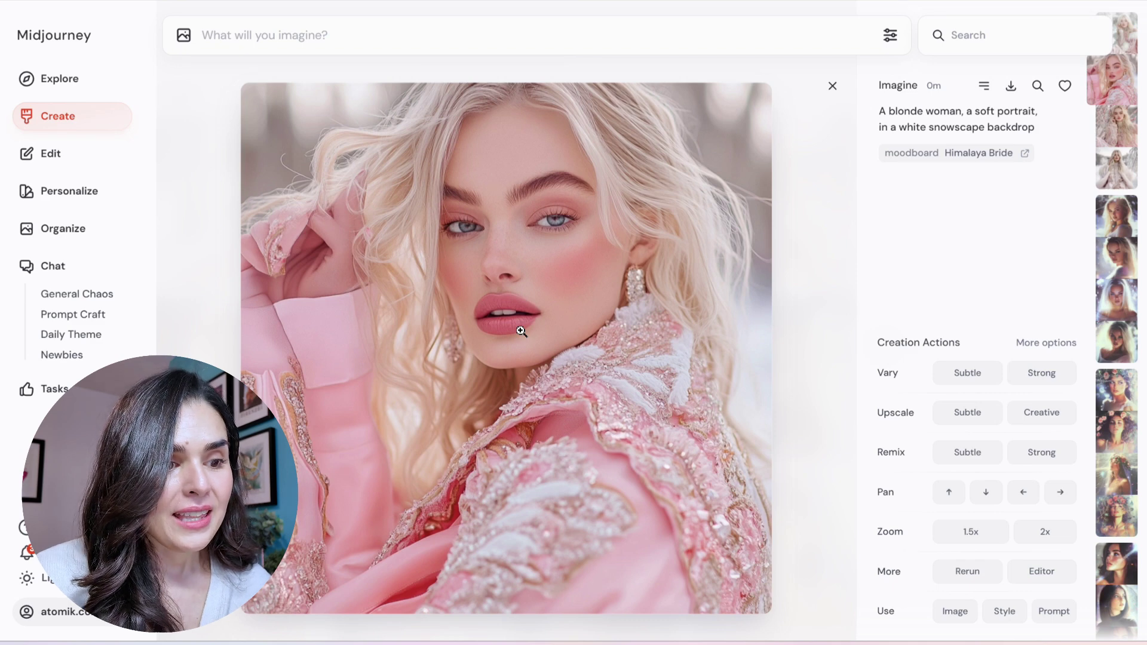
key("Right")
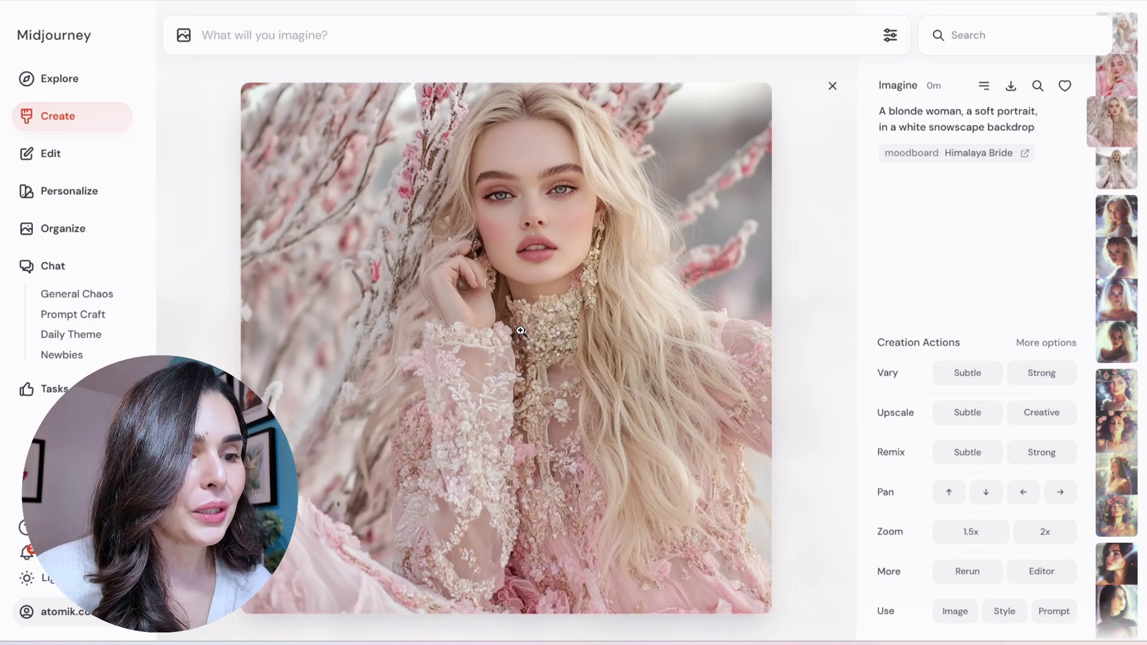
Step: Reopen the Himalaya Bride moodboard and enlarge its first image to compare it with the generated blonde portraits
left_click(75, 192)
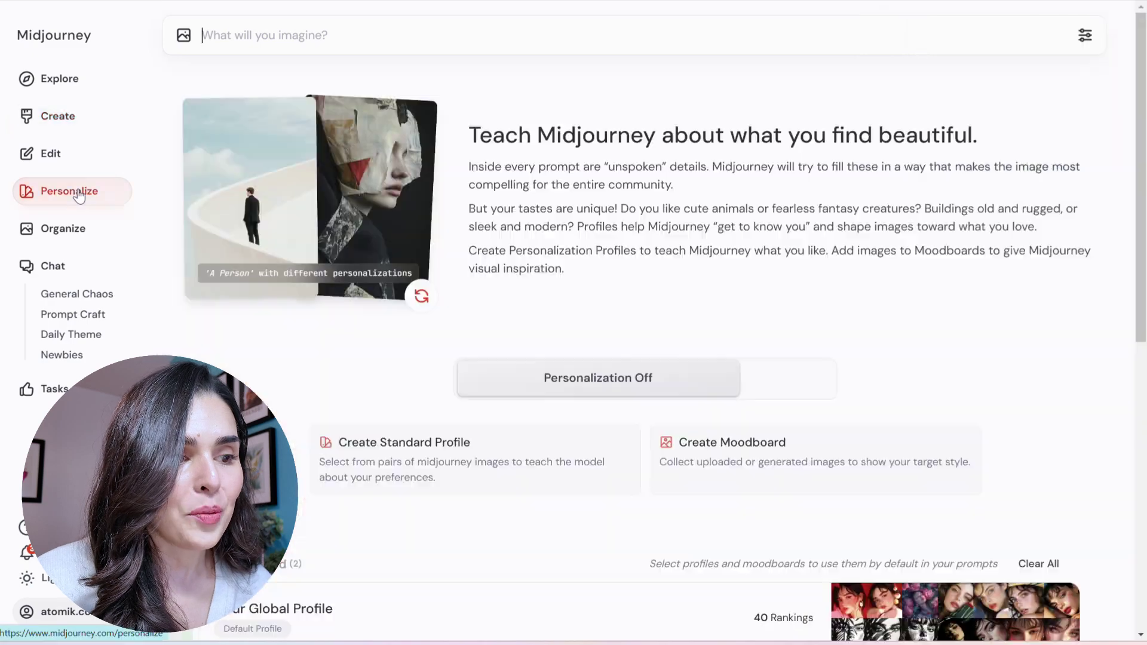
scroll(418, 294, "down", 9)
mouse_move(930, 309)
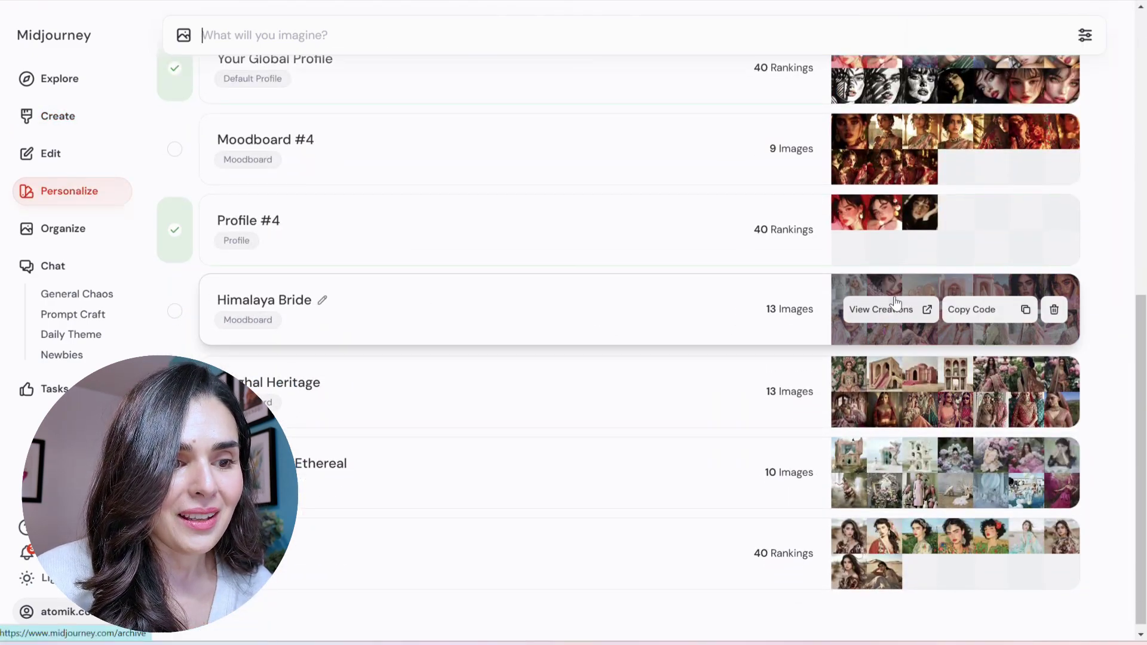
left_click(719, 309)
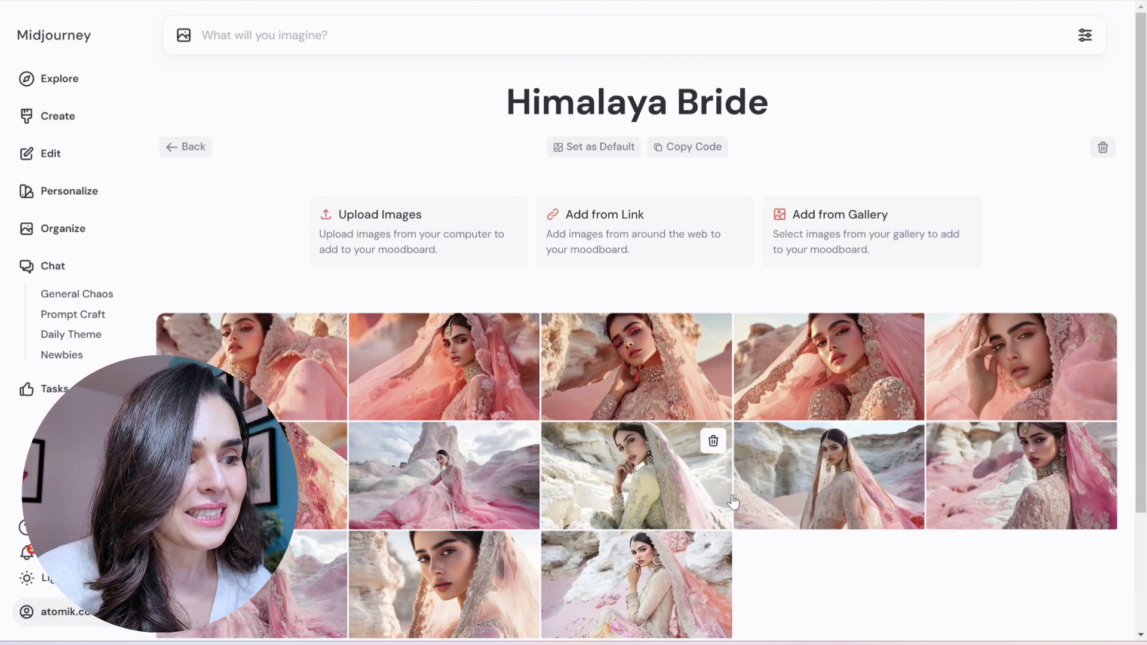
scroll(756, 520, "down", 3)
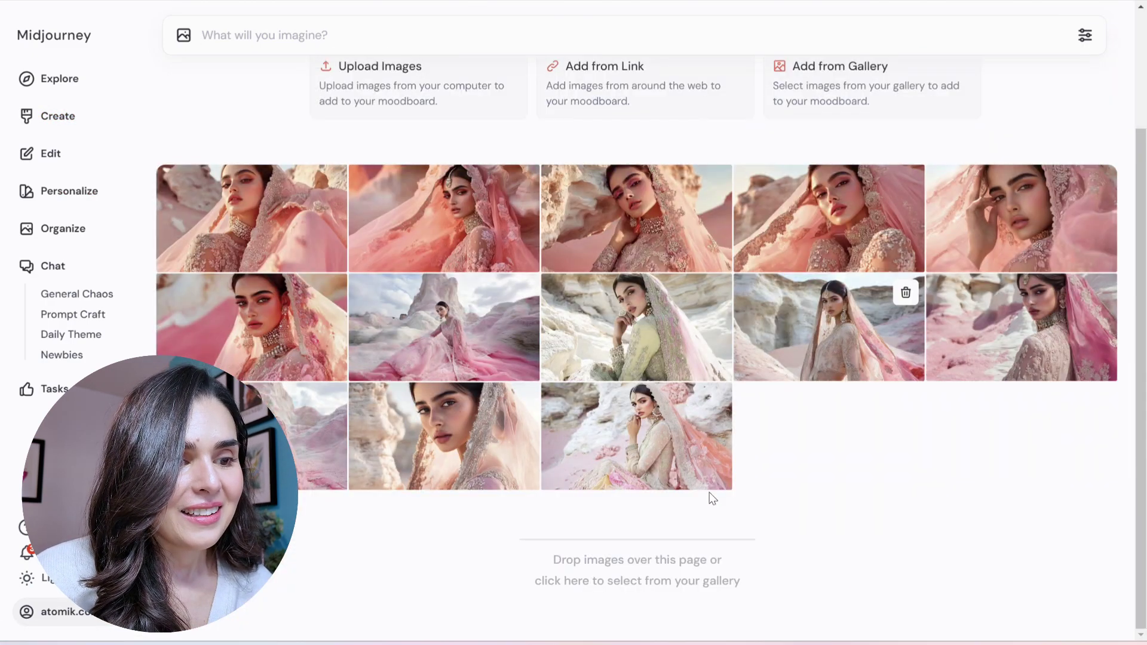
left_click(254, 225)
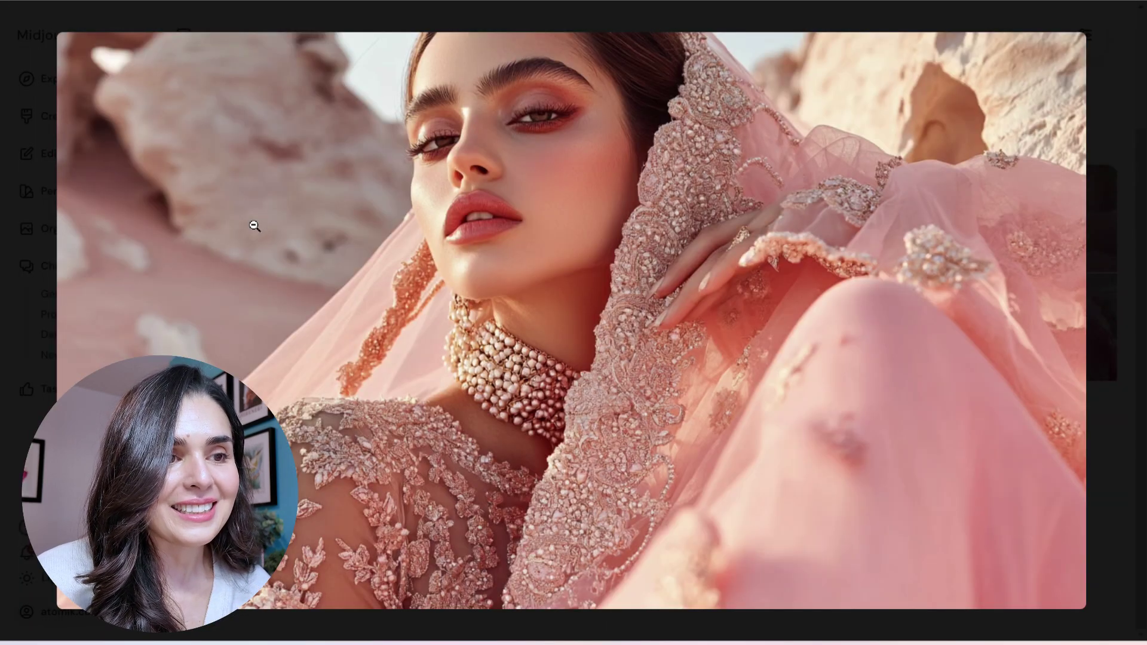